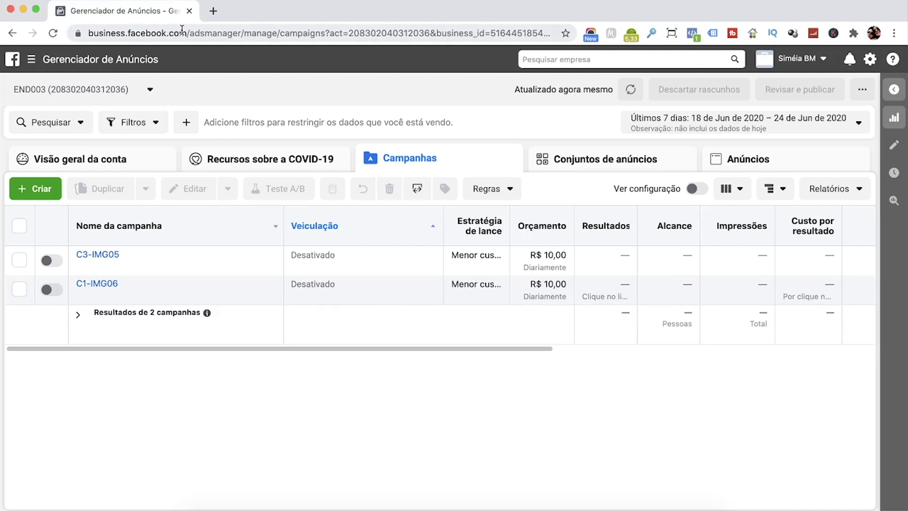
{"action": "left_click_drag", "start_coordinate": [127, 32], "coordinate": [196, 33]}
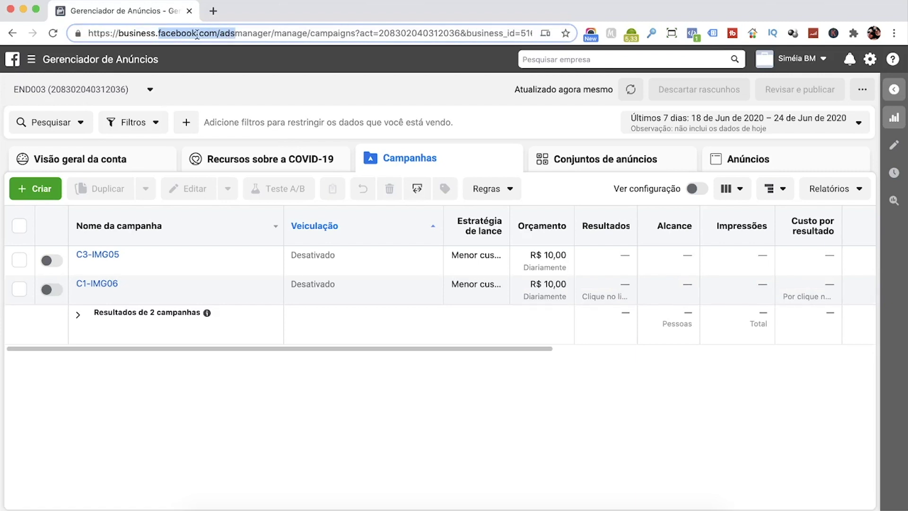
{"action": "left_click", "coordinate": [134, 33]}
{"action": "left_click_drag", "start_coordinate": [119, 33], "coordinate": [217, 32]}
{"action": "left_click", "coordinate": [262, 85]}
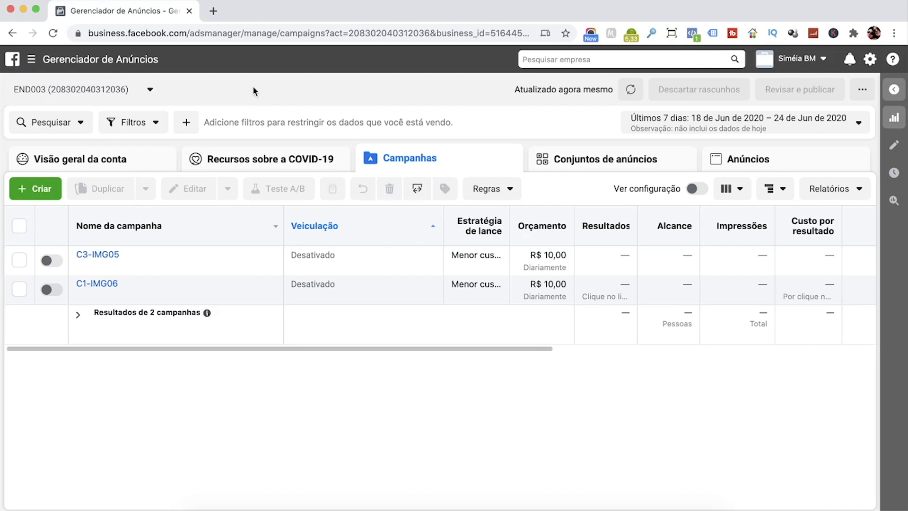
{"action": "left_click_drag", "start_coordinate": [187, 33], "coordinate": [116, 53]}
{"action": "left_click", "coordinate": [274, 76]}
Start creating a new campaign with Tráfego as its marketing objective
{"action": "left_click", "coordinate": [39, 192]}
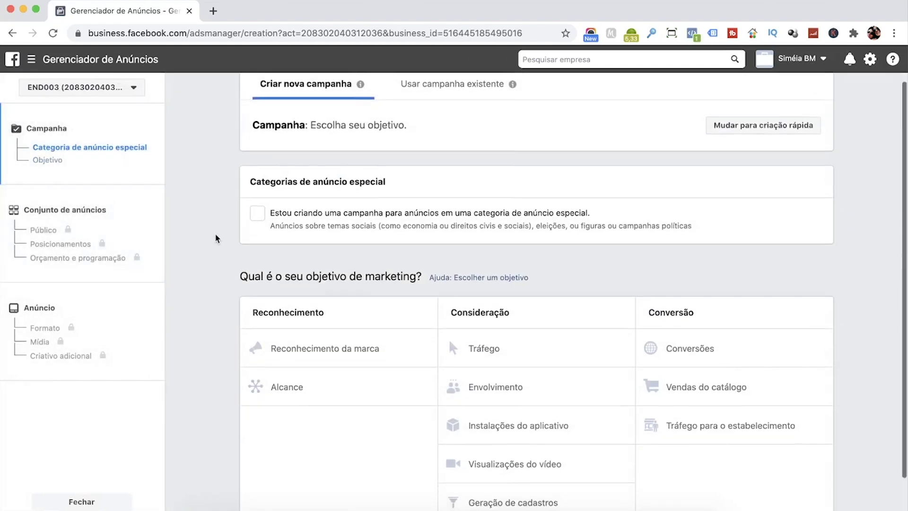
{"action": "scroll", "coordinate": [213, 236], "scroll_direction": "down", "scroll_amount": 2}
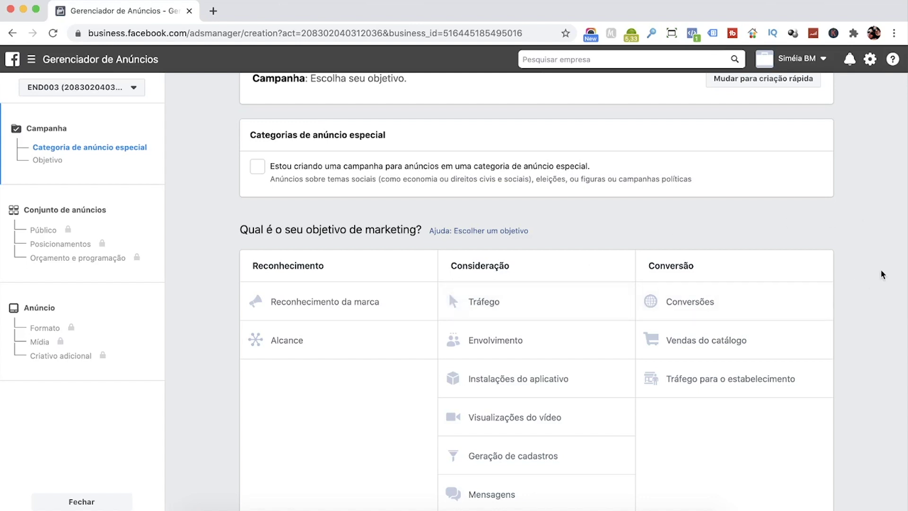
{"action": "left_click", "coordinate": [496, 303]}
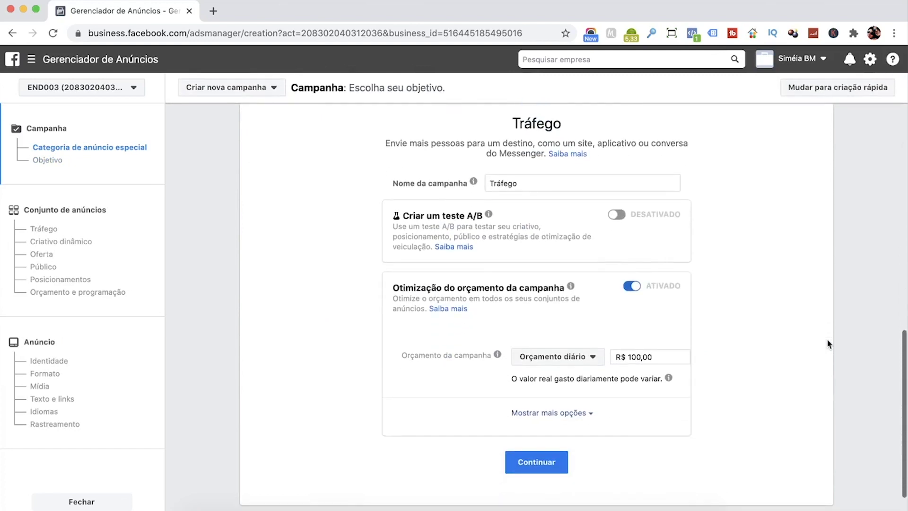
Name the campaign "Tráfego - Curso Negocio Digital Express"
{"action": "left_click", "coordinate": [525, 184]}
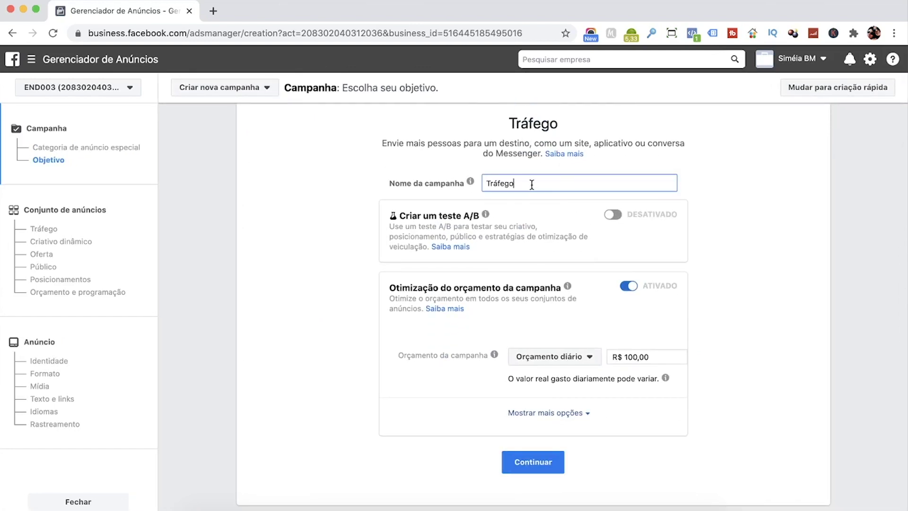
{"action": "type", "text": "-"}
{"action": "type", "text": "Curso Negocio Digital Express"}
{"action": "left_click_drag", "start_coordinate": [631, 183], "coordinate": [509, 182]}
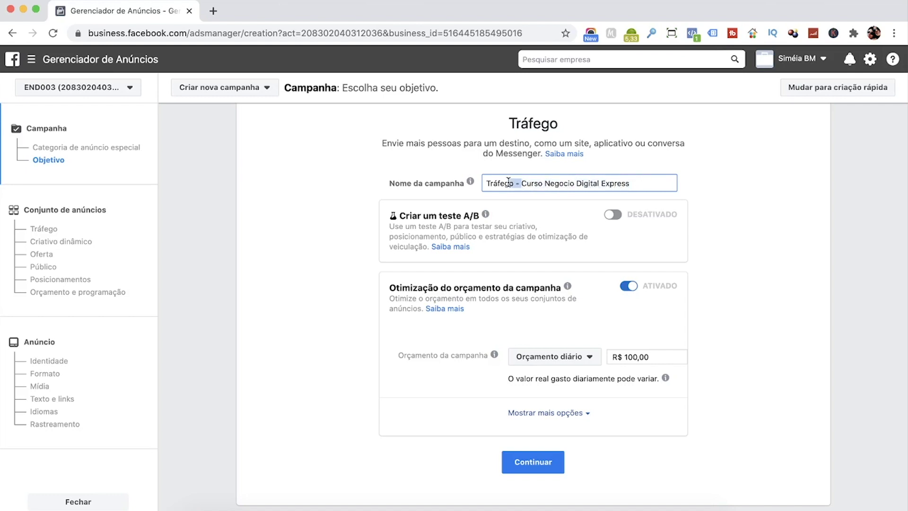
{"action": "left_click", "coordinate": [742, 218]}
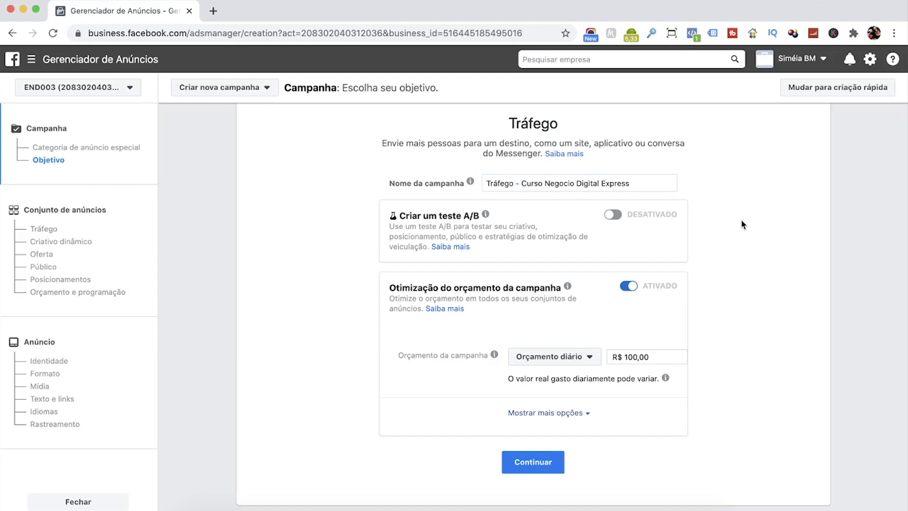
Review the available marketing objectives and the campaign's name, A/B test and budget optimization settings
{"action": "scroll", "coordinate": [741, 220], "scroll_direction": "up", "scroll_amount": 10}
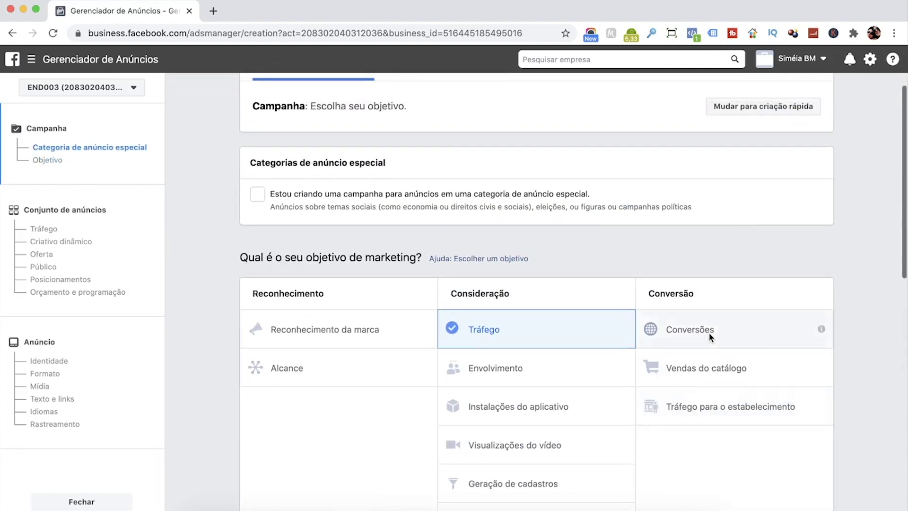
{"action": "scroll", "coordinate": [709, 333], "scroll_direction": "down", "scroll_amount": 9}
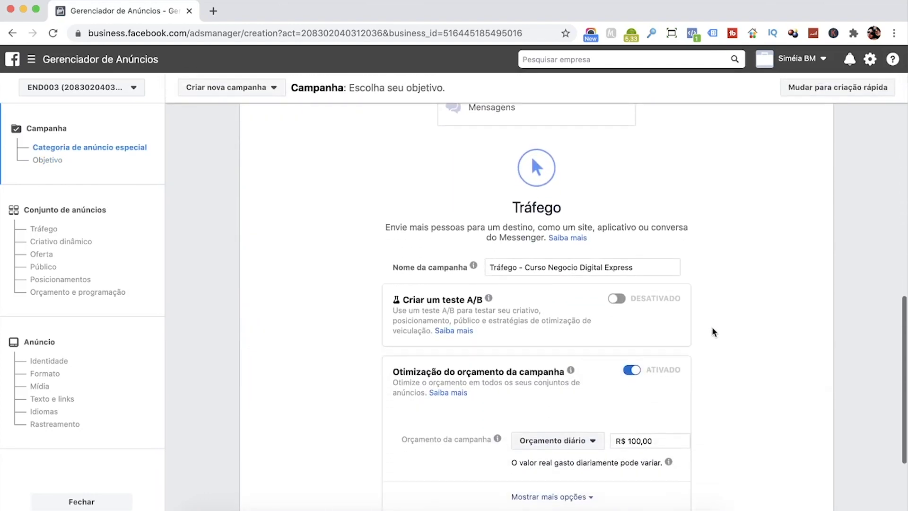
{"action": "scroll", "coordinate": [710, 332], "scroll_direction": "down", "scroll_amount": 2}
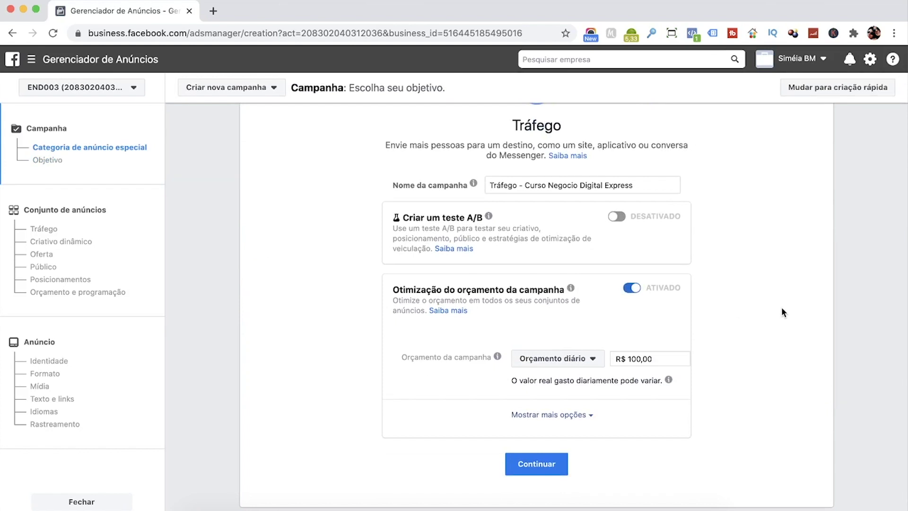
{"action": "scroll", "coordinate": [783, 308], "scroll_direction": "up", "scroll_amount": 10}
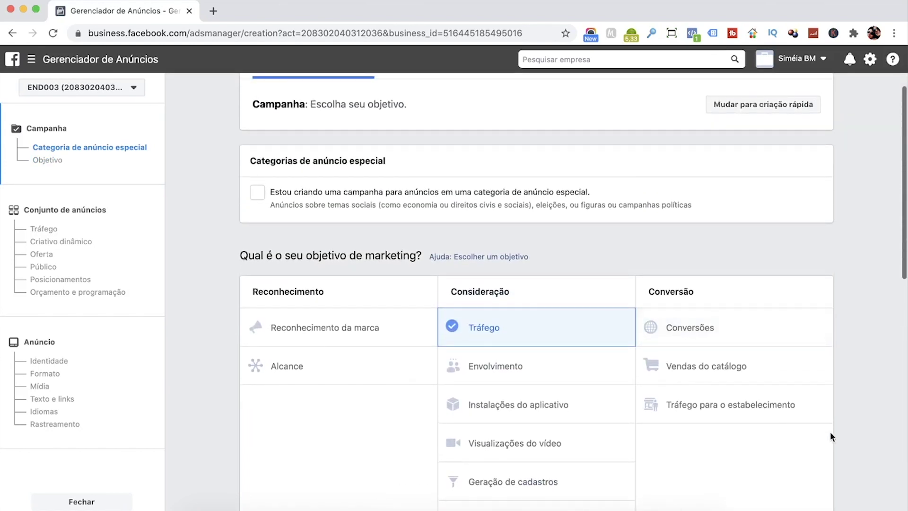
{"action": "scroll", "coordinate": [830, 432], "scroll_direction": "down", "scroll_amount": 4}
{"action": "scroll", "coordinate": [798, 410], "scroll_direction": "down", "scroll_amount": 2}
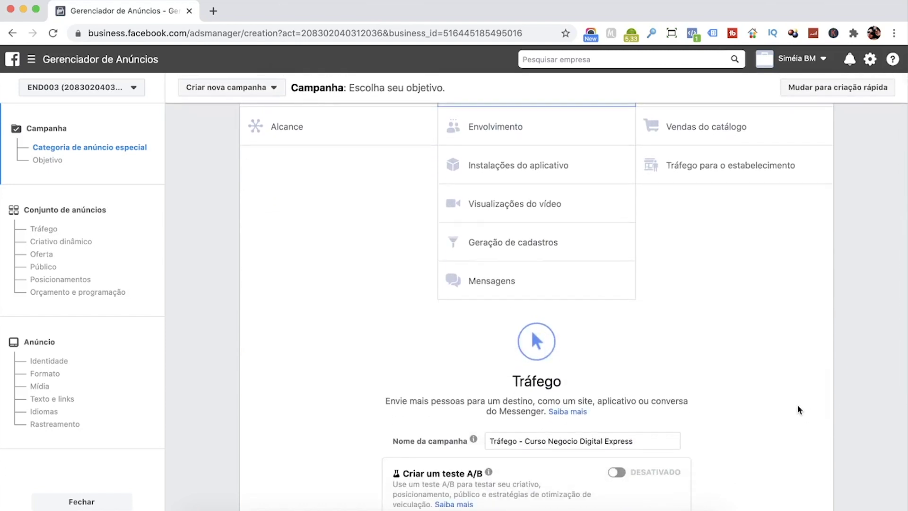
{"action": "scroll", "coordinate": [799, 409], "scroll_direction": "down", "scroll_amount": 3}
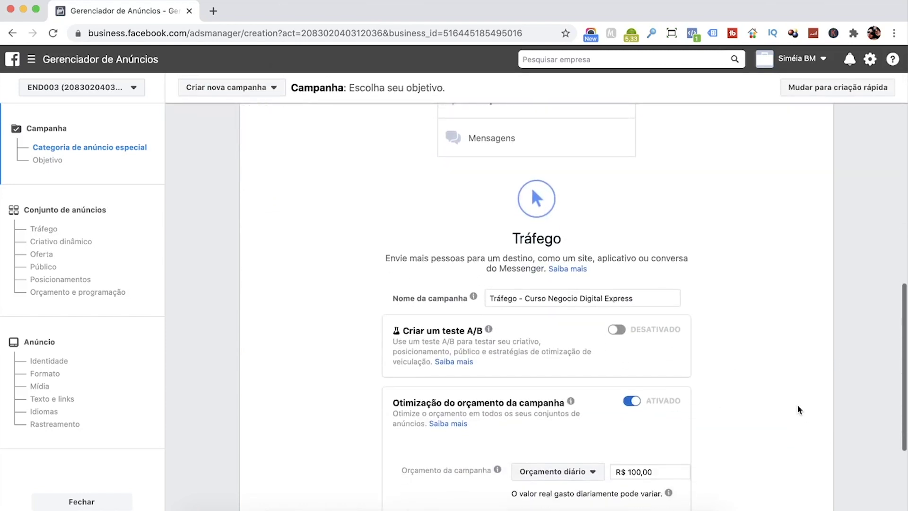
{"action": "scroll", "coordinate": [799, 409], "scroll_direction": "down", "scroll_amount": 1}
{"action": "scroll", "coordinate": [768, 348], "scroll_direction": "down", "scroll_amount": 2}
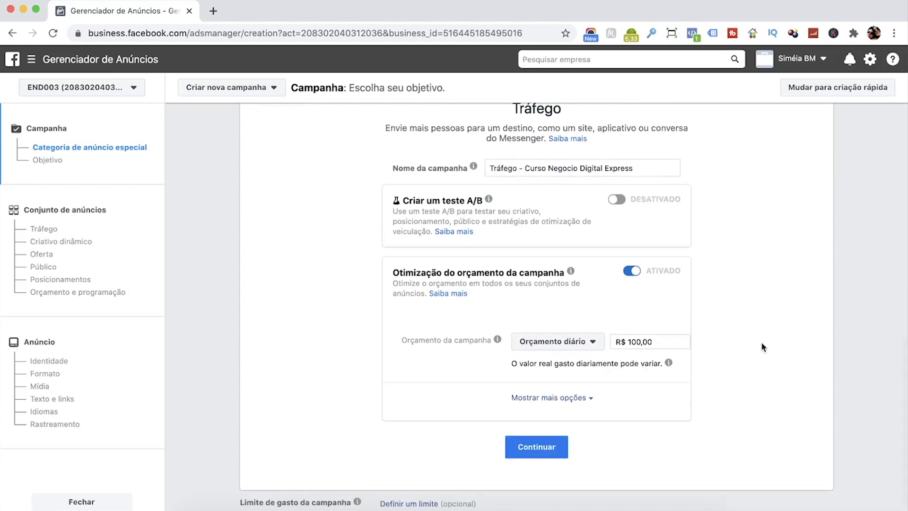
{"action": "left_click_drag", "start_coordinate": [400, 273], "coordinate": [516, 272]}
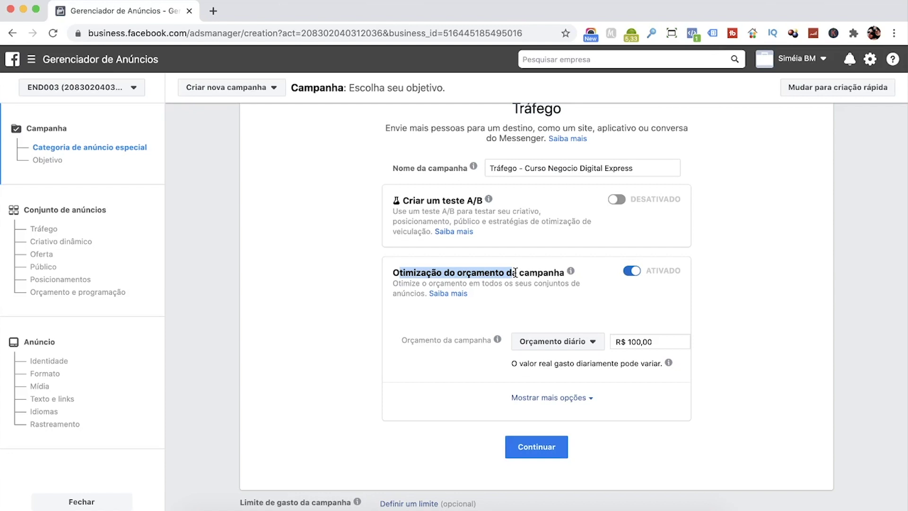
{"action": "mouse_move", "coordinate": [528, 169]}
{"action": "left_mouse_down"}
{"action": "mouse_move", "coordinate": [631, 169]}
{"action": "mouse_move", "coordinate": [522, 169]}
{"action": "left_mouse_up"}
{"action": "left_click", "coordinate": [644, 169]}
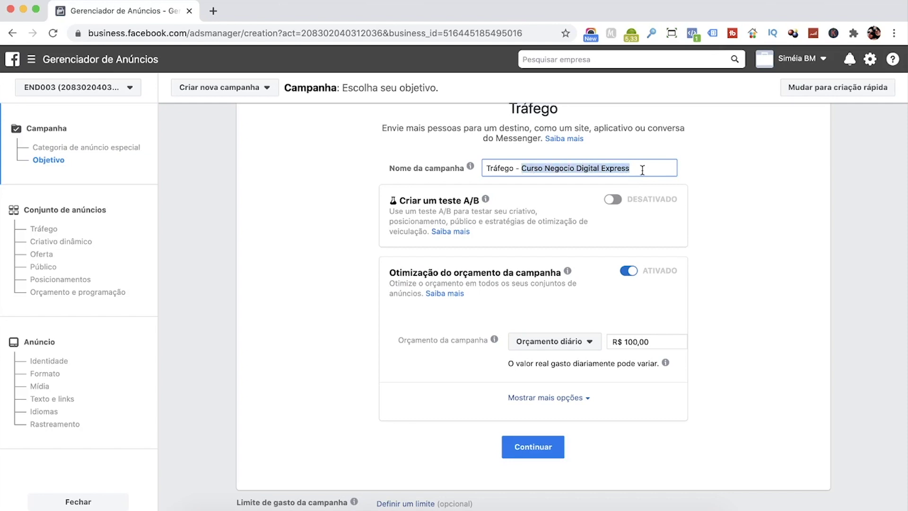
{"action": "left_click", "coordinate": [717, 231]}
{"action": "mouse_move", "coordinate": [666, 363]}
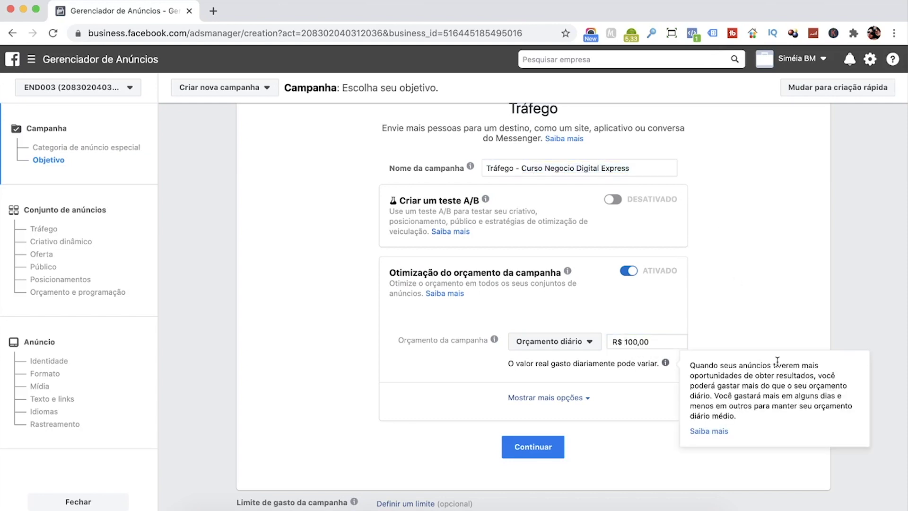
Switch the campaign budget to Orçamento vitalício and set its amount to R$ 100,00
{"action": "left_click", "coordinate": [587, 341]}
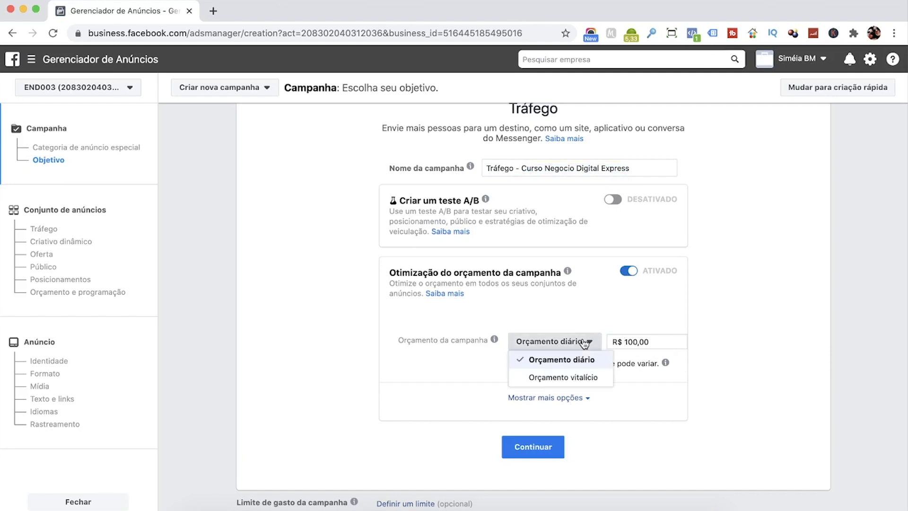
{"action": "left_click", "coordinate": [724, 348]}
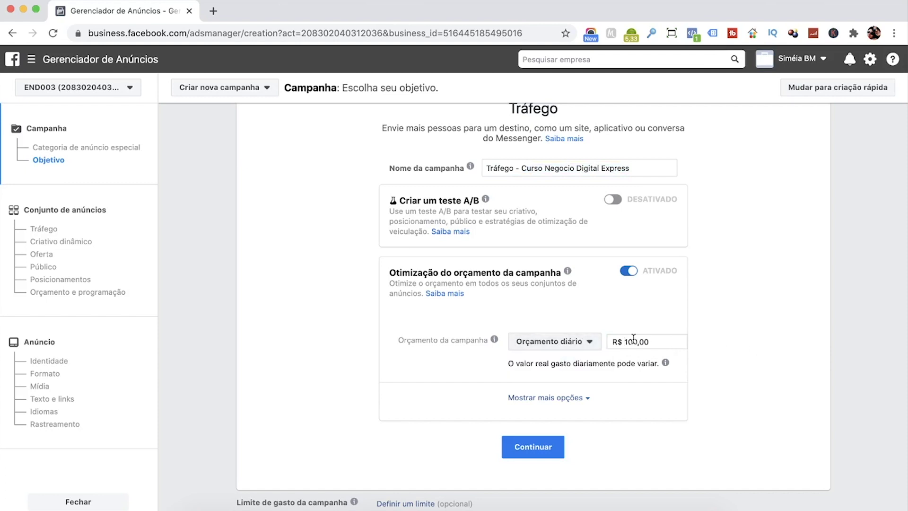
{"action": "left_click", "coordinate": [588, 342]}
{"action": "left_click", "coordinate": [544, 377]}
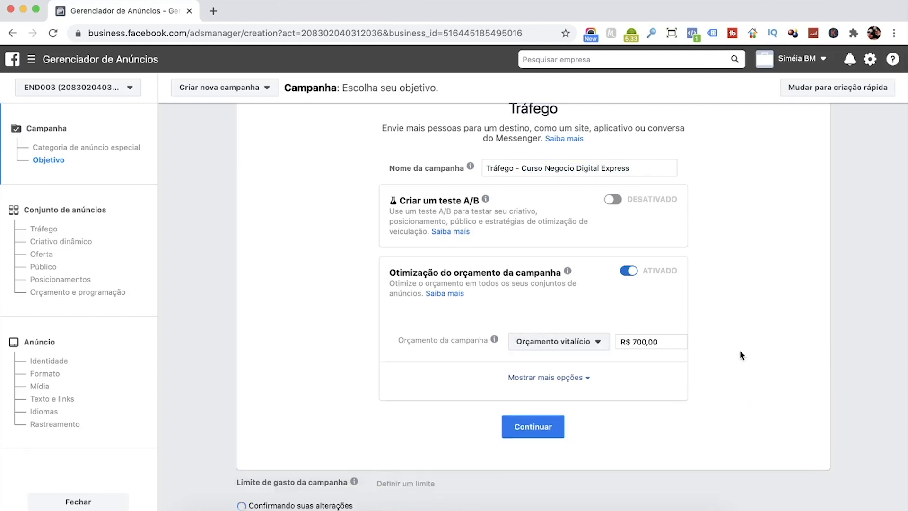
{"action": "left_click", "coordinate": [641, 343]}
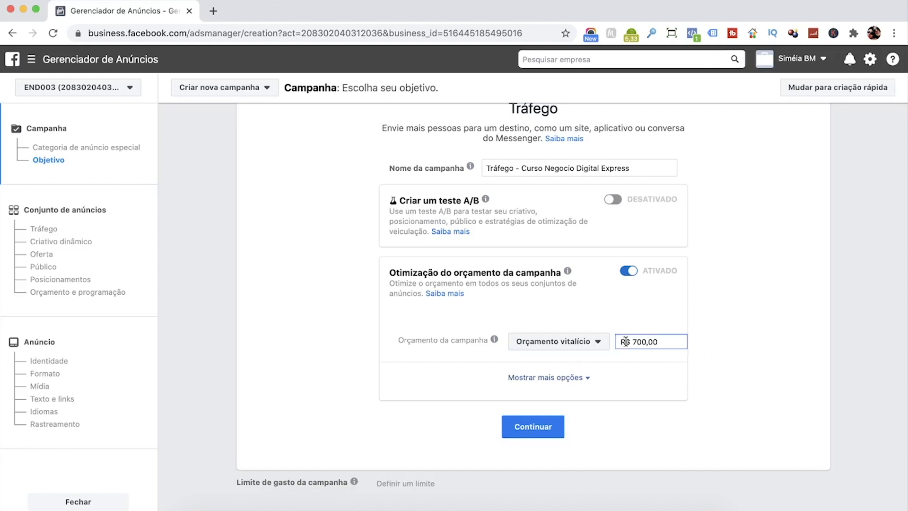
{"action": "key", "text": "BackSpace"}
{"action": "type", "text": "1"}
{"action": "left_click", "coordinate": [751, 369]}
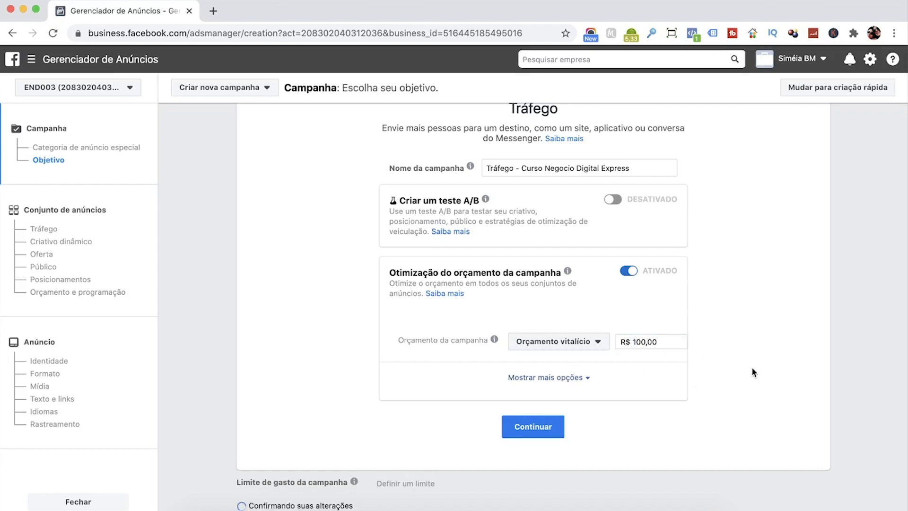
Set the campaign budget to Orçamento diário with R$ 50,00 and continue to the ad set settings
{"action": "left_click", "coordinate": [597, 342]}
{"action": "left_click", "coordinate": [560, 359]}
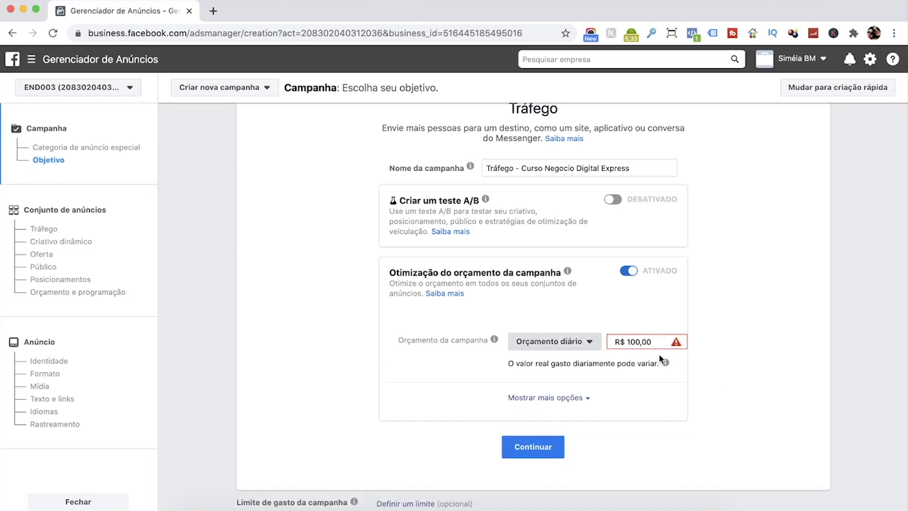
{"action": "left_click", "coordinate": [639, 341]}
{"action": "left_click_drag", "start_coordinate": [623, 341], "coordinate": [674, 342]}
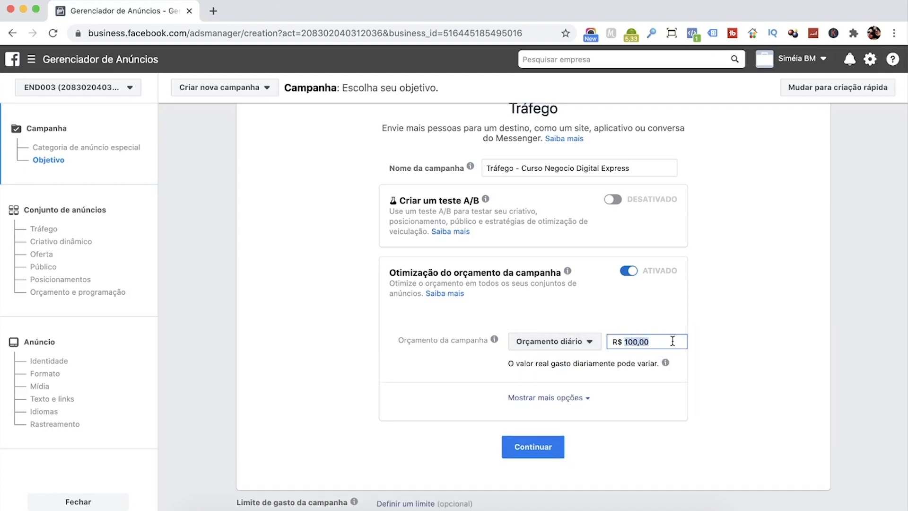
{"action": "type", "text": "50"}
{"action": "left_click", "coordinate": [739, 325]}
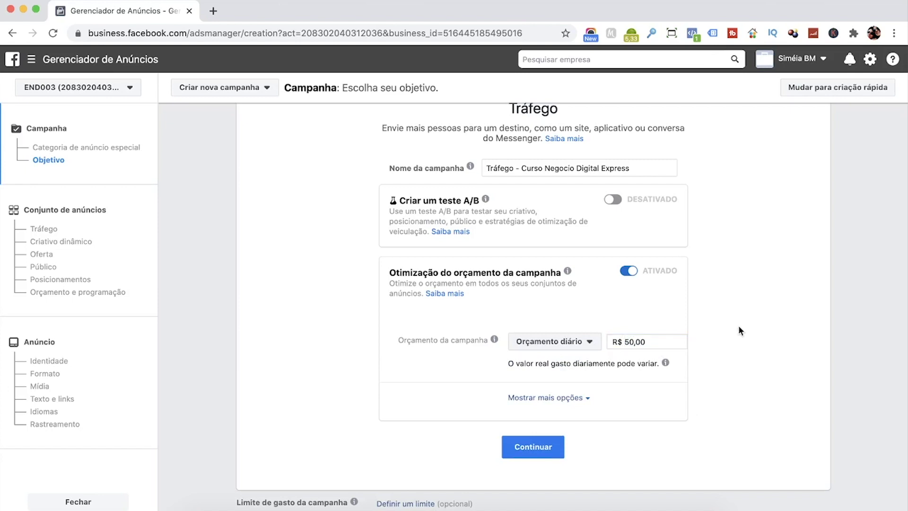
{"action": "left_click", "coordinate": [530, 449]}
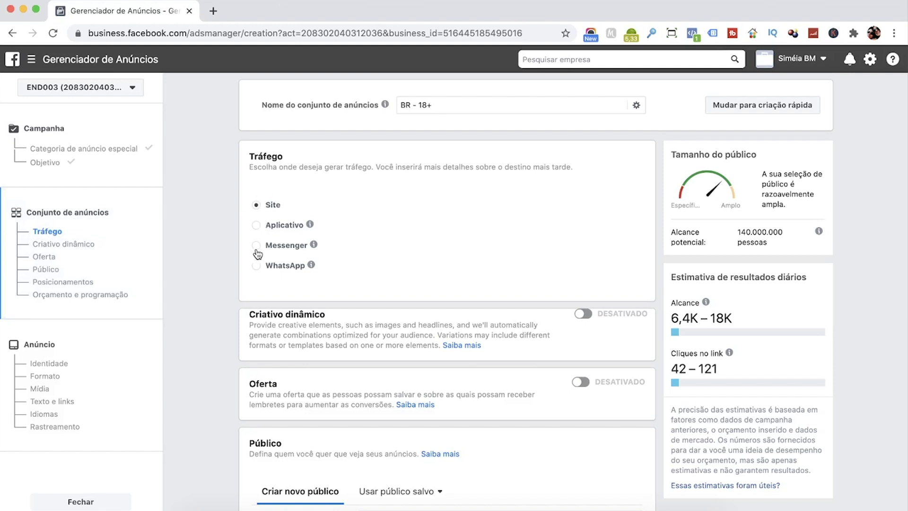
Try WhatsApp as the traffic destination, view its Page choices and set the destination back to Site
{"action": "left_click", "coordinate": [255, 266]}
{"action": "left_click", "coordinate": [340, 290]}
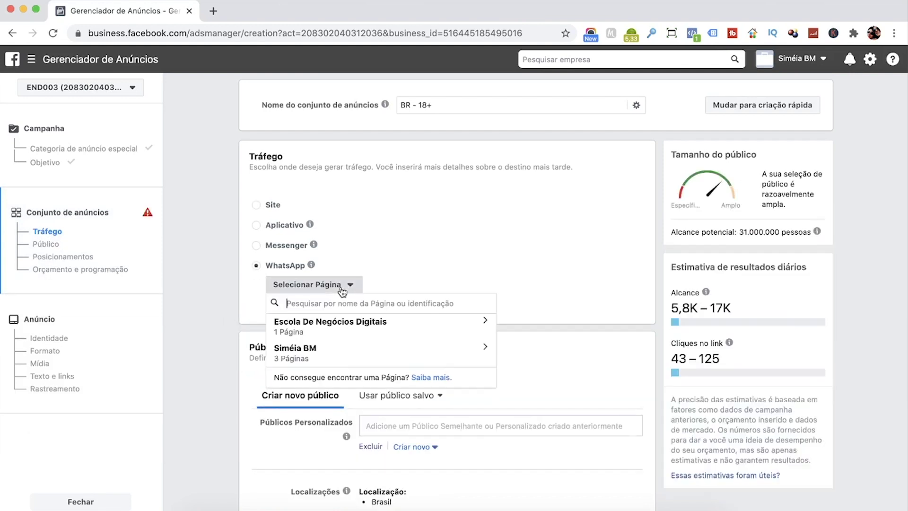
{"action": "left_click", "coordinate": [228, 295]}
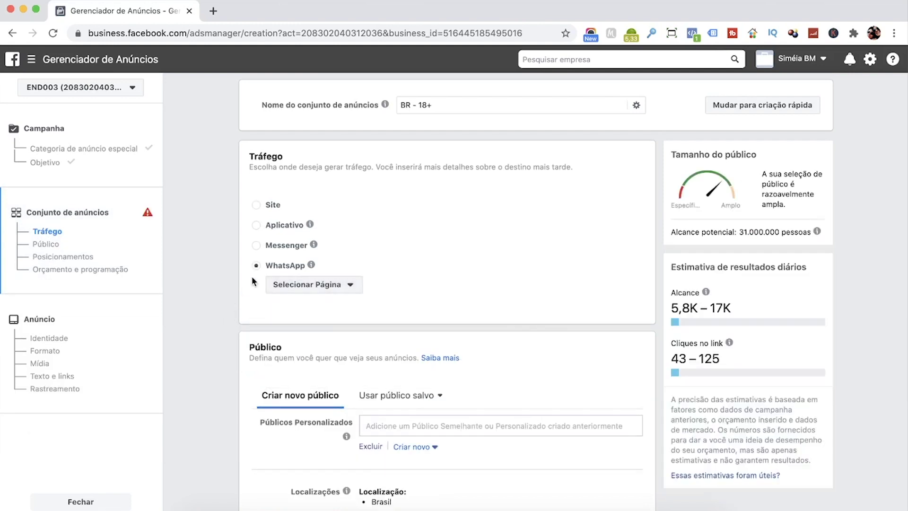
{"action": "left_click", "coordinate": [256, 205]}
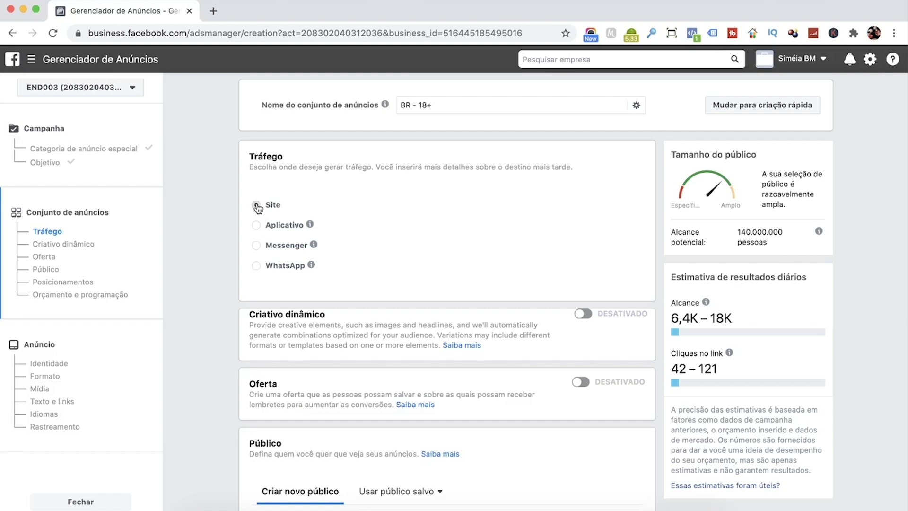
Examine the ad set's Criativo dinâmico, Oferta and Público sections
{"action": "scroll", "coordinate": [236, 254], "scroll_direction": "down", "scroll_amount": 1}
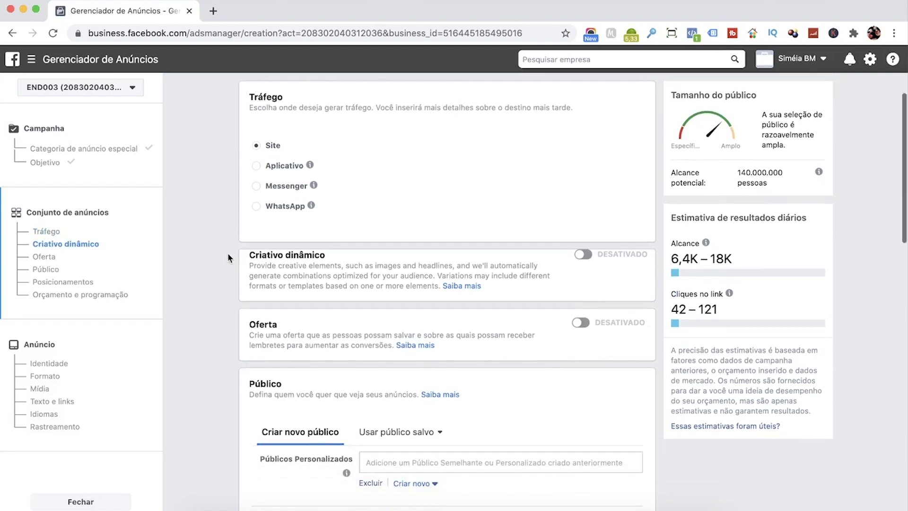
{"action": "scroll", "coordinate": [227, 251], "scroll_direction": "down", "scroll_amount": 2}
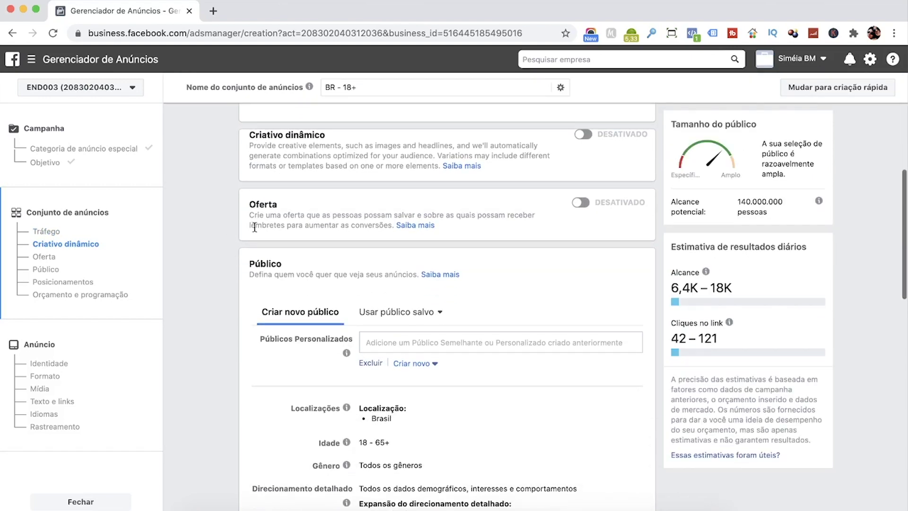
{"action": "scroll", "coordinate": [225, 231], "scroll_direction": "down", "scroll_amount": 1}
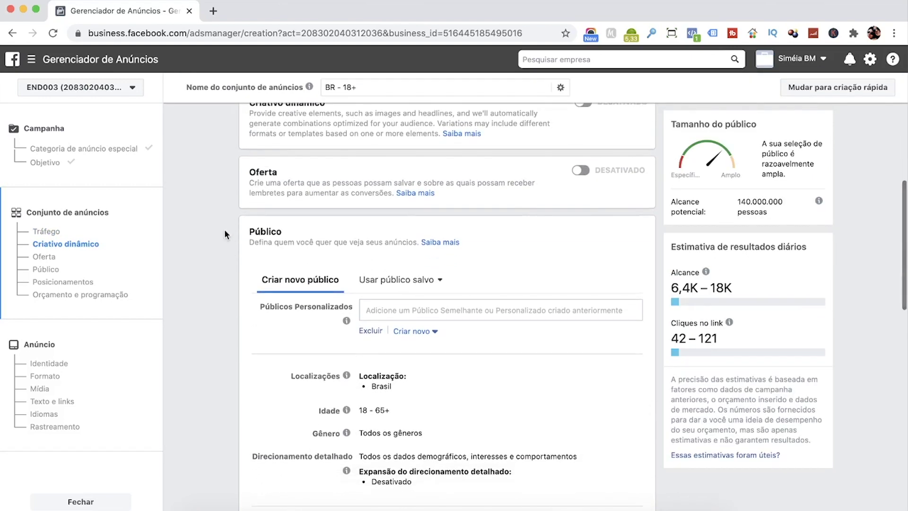
{"action": "scroll", "coordinate": [225, 231], "scroll_direction": "down", "scroll_amount": 1}
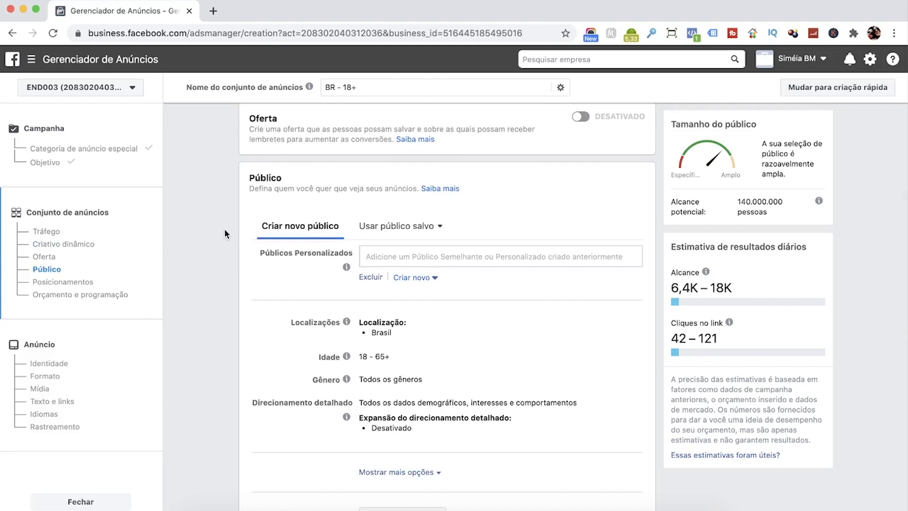
{"action": "scroll", "coordinate": [224, 229], "scroll_direction": "down", "scroll_amount": 1}
{"action": "scroll", "coordinate": [220, 235], "scroll_direction": "down", "scroll_amount": 1}
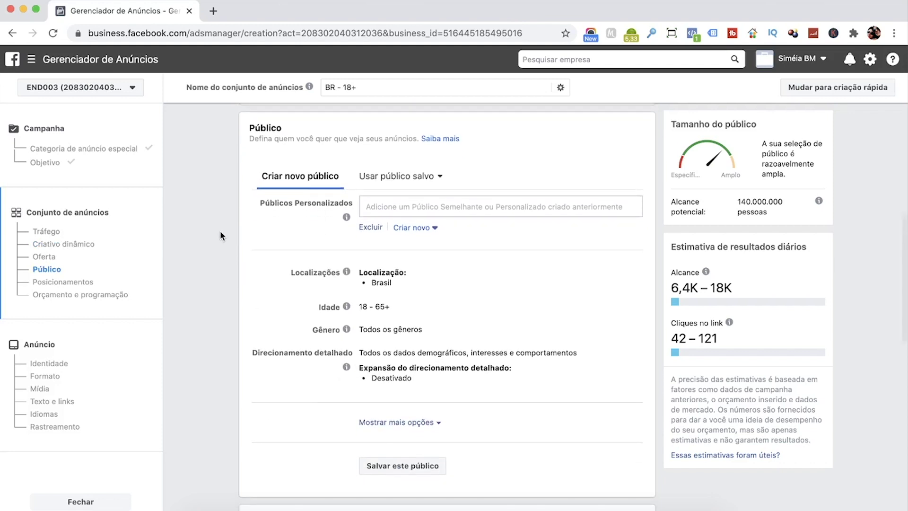
Review the existing audiences offered for Públicos Personalizados, checking the Todos, Público Semelhante and Público Personalizado lists
{"action": "scroll", "coordinate": [220, 231], "scroll_direction": "up", "scroll_amount": 3}
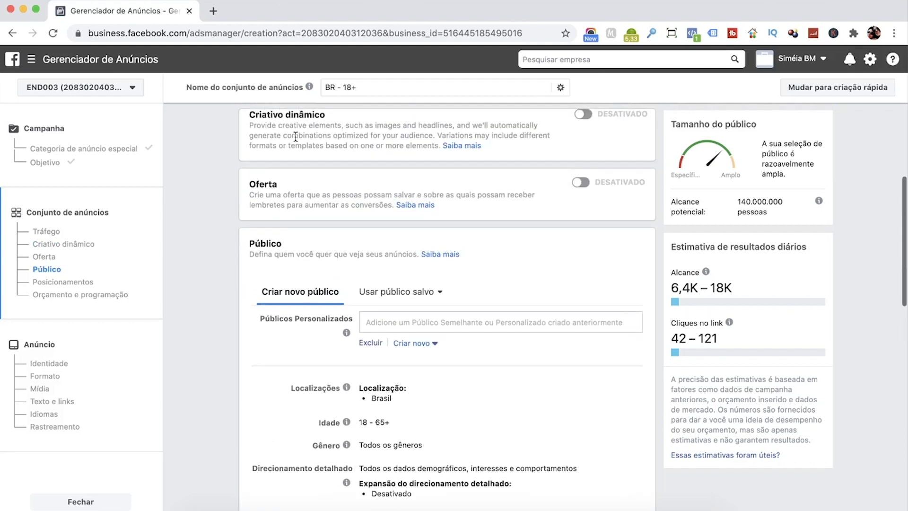
{"action": "scroll", "coordinate": [225, 228], "scroll_direction": "down", "scroll_amount": 3}
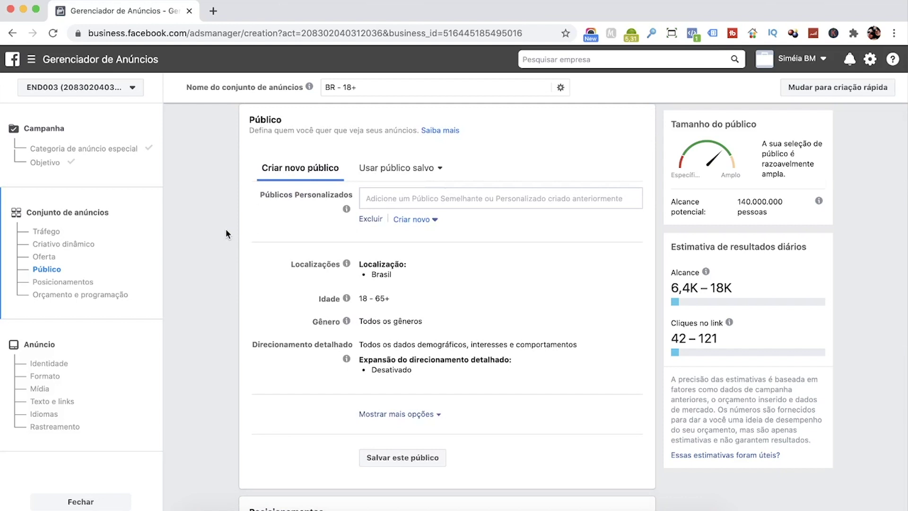
{"action": "left_click_drag", "start_coordinate": [260, 194], "coordinate": [343, 195]}
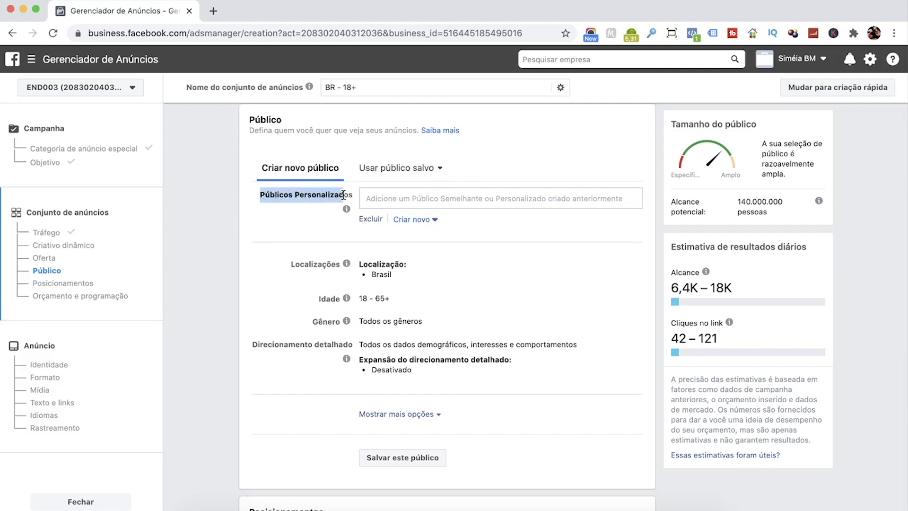
{"action": "left_click", "coordinate": [383, 202]}
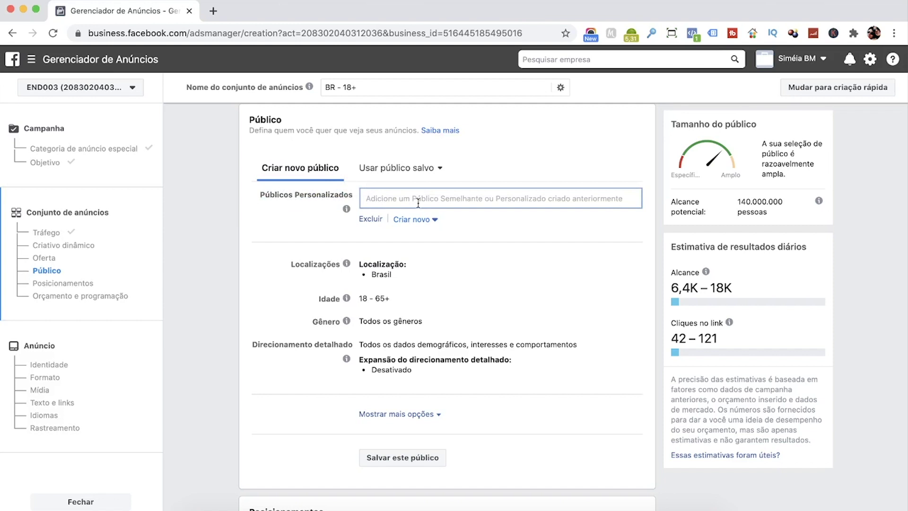
{"action": "left_click", "coordinate": [445, 202]}
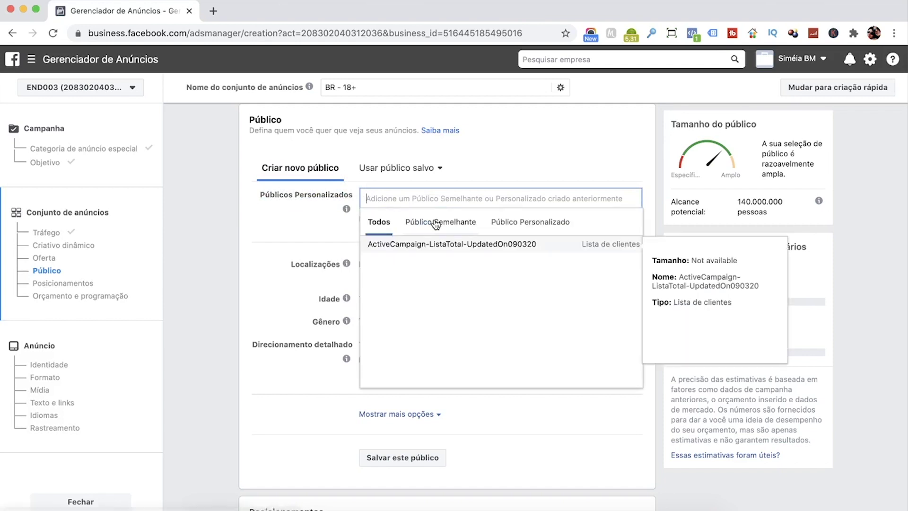
{"action": "left_click", "coordinate": [436, 225]}
{"action": "left_click", "coordinate": [532, 224]}
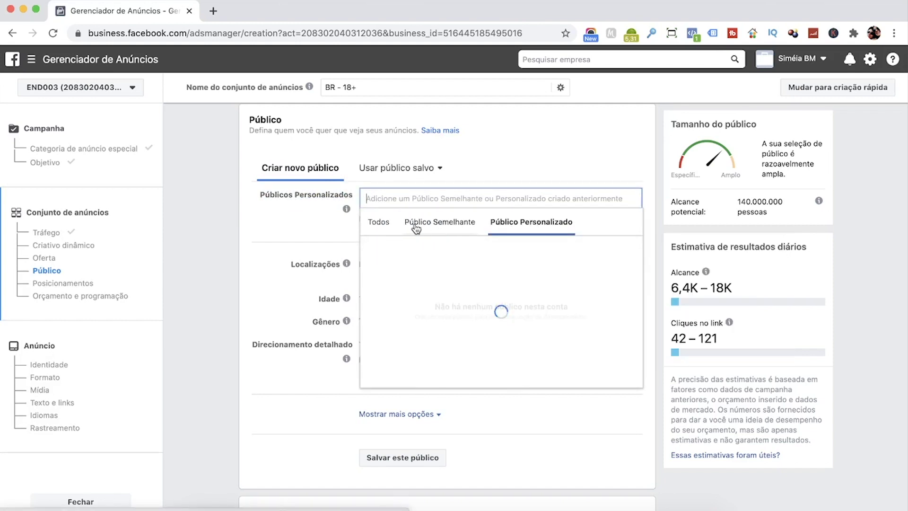
{"action": "left_click", "coordinate": [379, 224]}
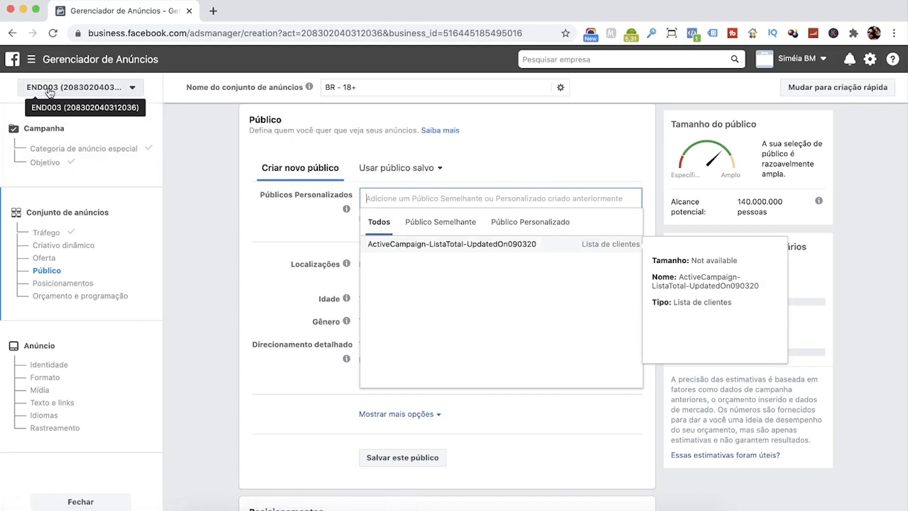
{"action": "left_click", "coordinate": [201, 274]}
{"action": "left_click", "coordinate": [414, 201]}
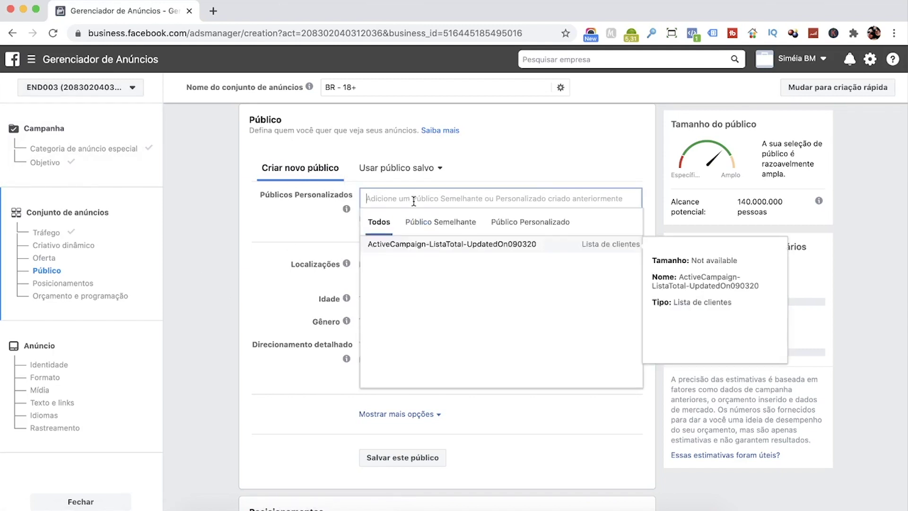
{"action": "left_click", "coordinate": [232, 218]}
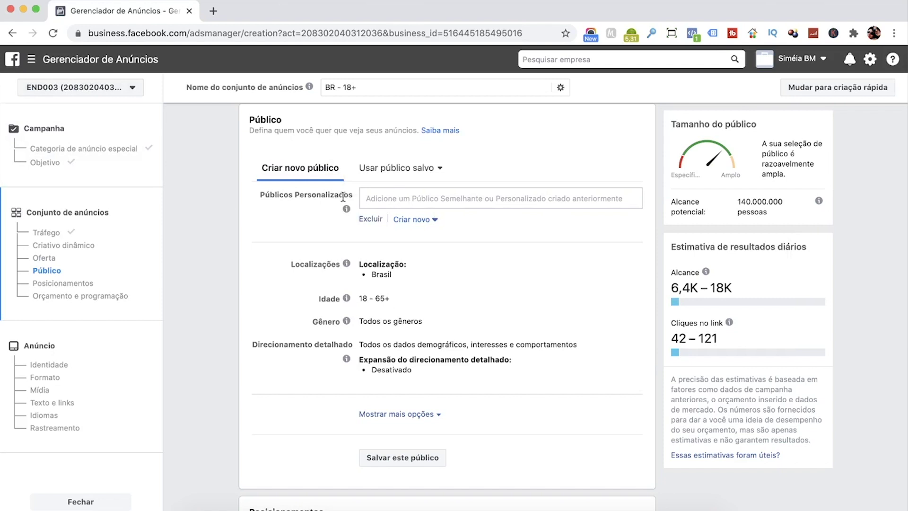
{"action": "left_click", "coordinate": [384, 198]}
{"action": "left_click", "coordinate": [295, 199]}
Try the saved audience whose name begins with Empreendedores-Comprad and return to creating a new audience
{"action": "left_click", "coordinate": [405, 175]}
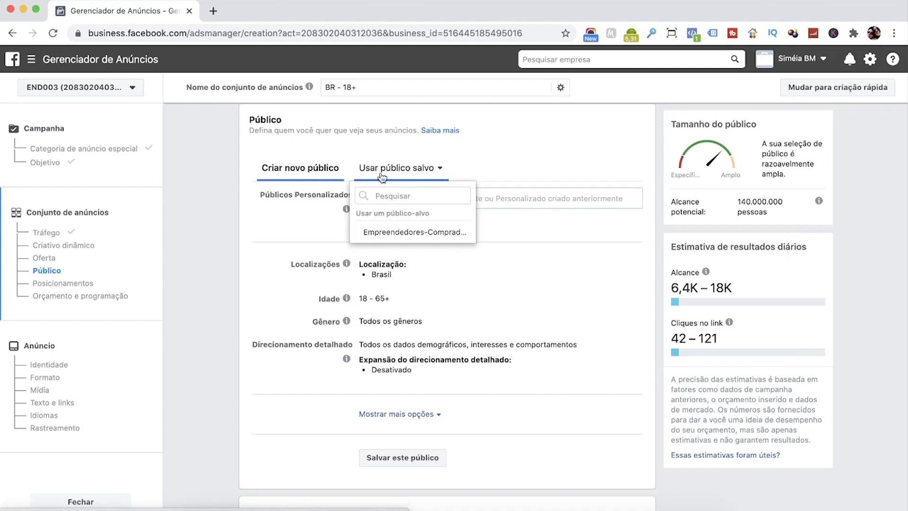
{"action": "left_click", "coordinate": [268, 207]}
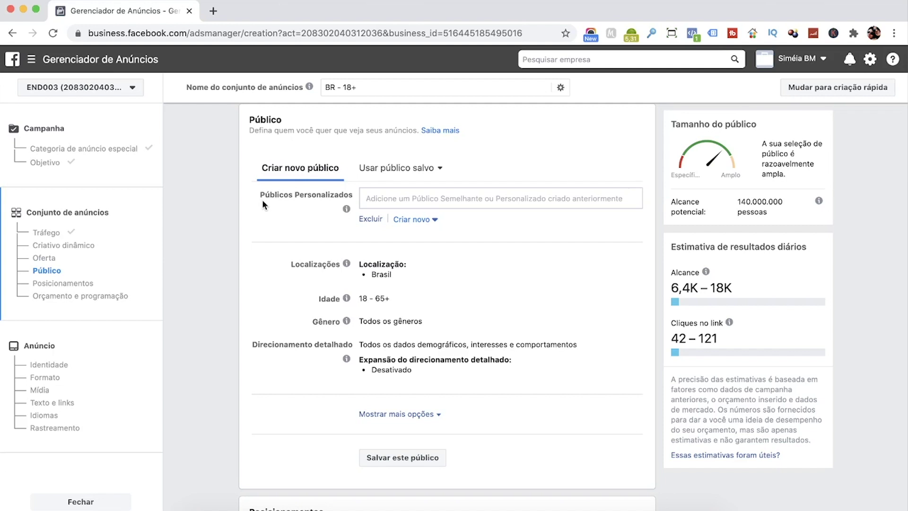
{"action": "left_click", "coordinate": [438, 168]}
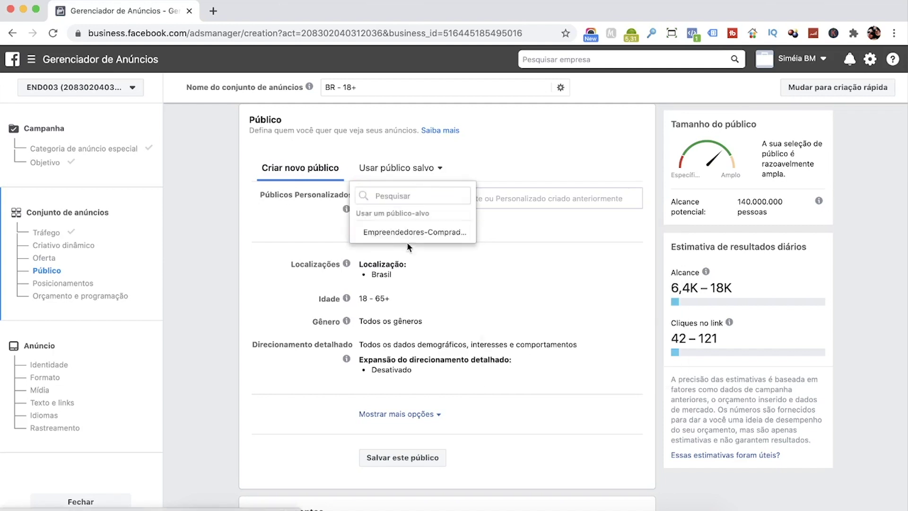
{"action": "left_click", "coordinate": [414, 232]}
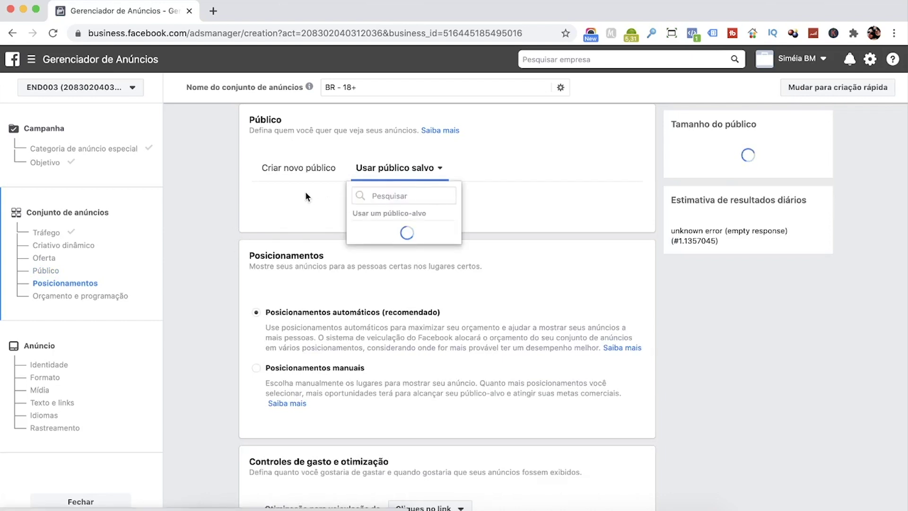
{"action": "left_click", "coordinate": [299, 176]}
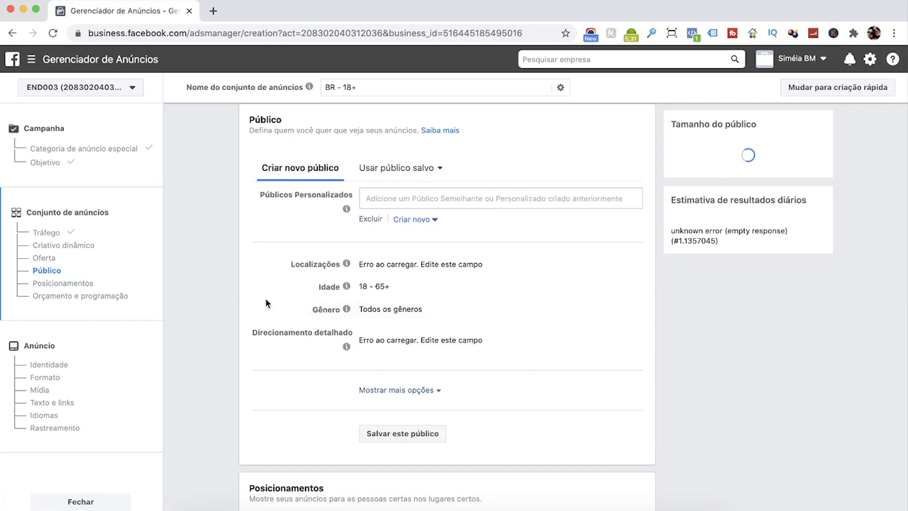
Open the audience's Localizações for editing and set its age range to 25–45
{"action": "left_click", "coordinate": [623, 265]}
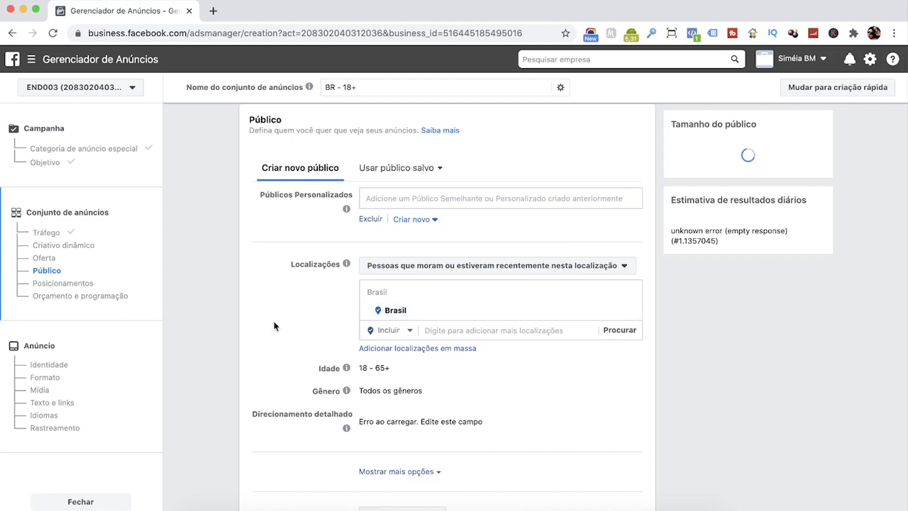
{"action": "scroll", "coordinate": [256, 318], "scroll_direction": "down", "scroll_amount": 1}
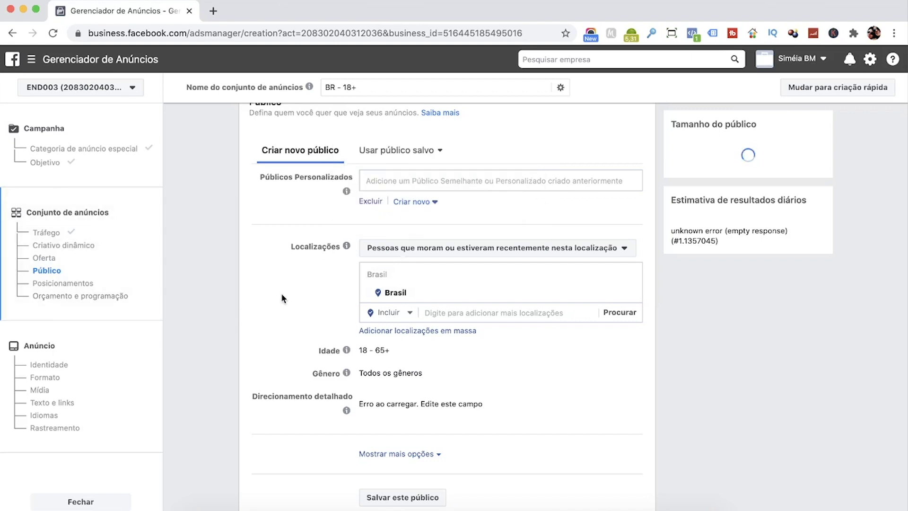
{"action": "scroll", "coordinate": [284, 296], "scroll_direction": "down", "scroll_amount": 2}
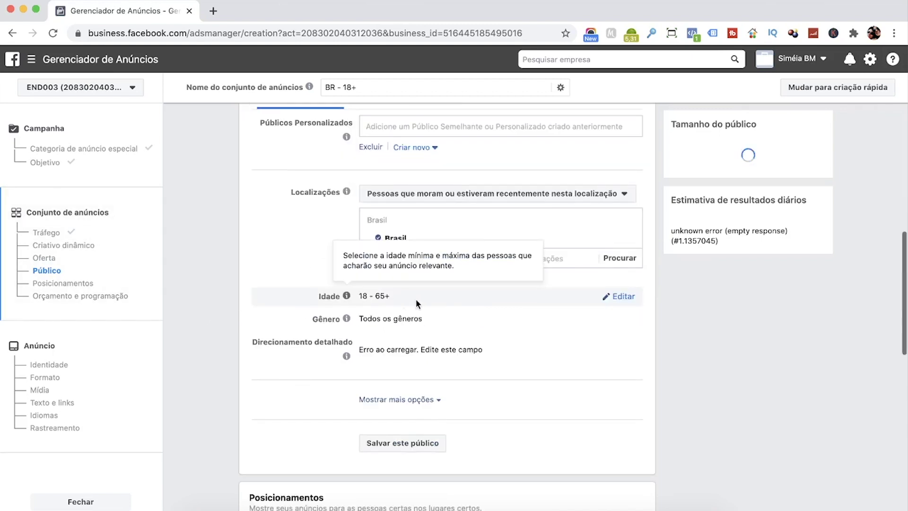
{"action": "left_click", "coordinate": [610, 298]}
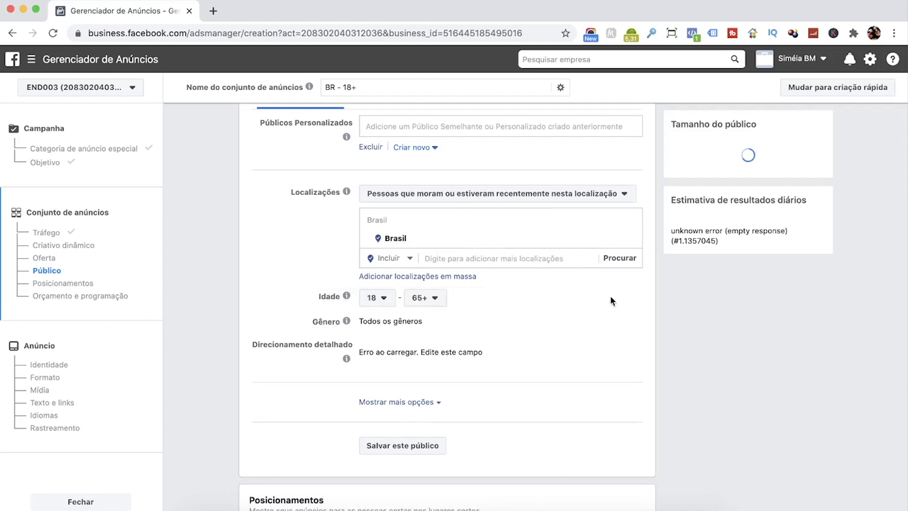
{"action": "left_click", "coordinate": [378, 298]}
{"action": "scroll", "coordinate": [384, 402], "scroll_direction": "down", "scroll_amount": 2}
{"action": "left_click", "coordinate": [384, 439]}
{"action": "left_click", "coordinate": [431, 299]}
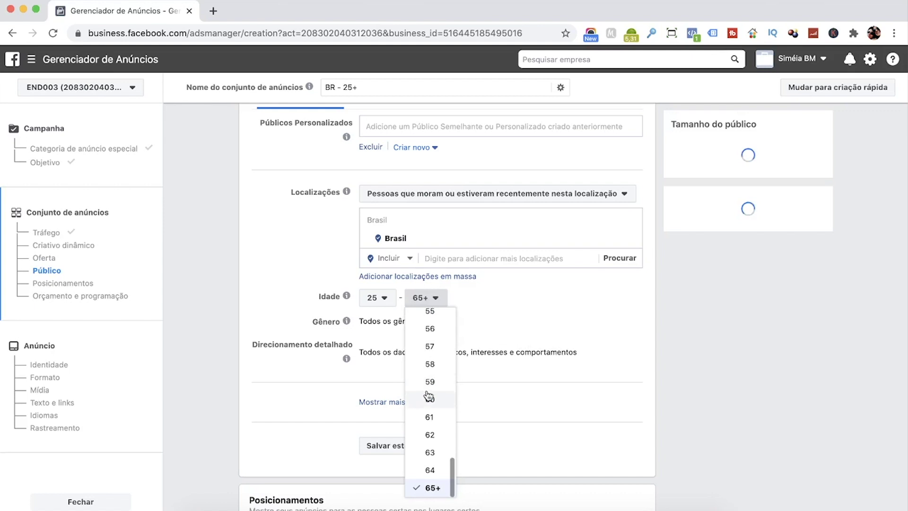
{"action": "scroll", "coordinate": [429, 398], "scroll_direction": "up", "scroll_amount": 3}
{"action": "scroll", "coordinate": [430, 399], "scroll_direction": "up", "scroll_amount": 3}
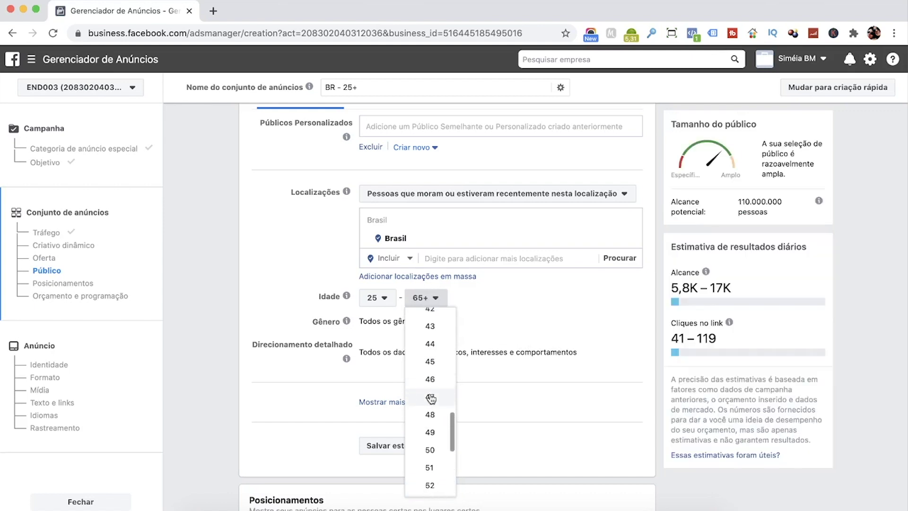
{"action": "left_click", "coordinate": [430, 374]}
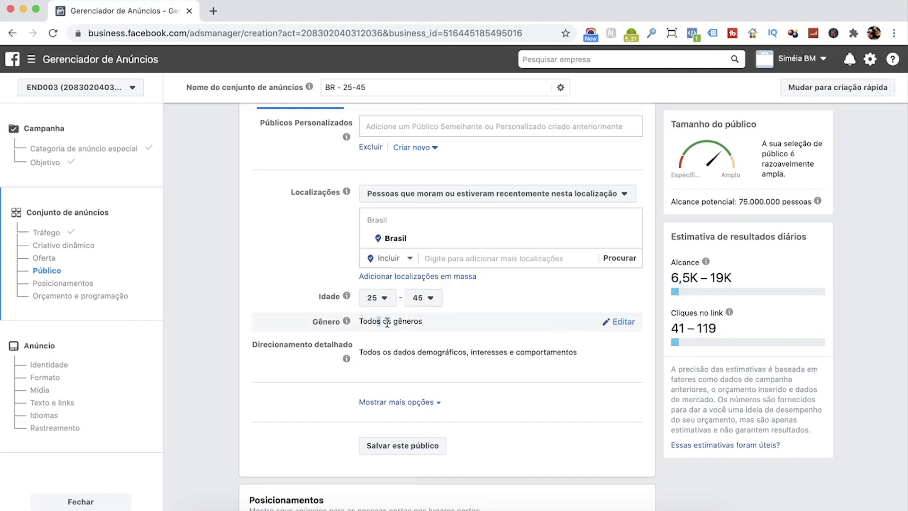
Open the audience's Direcionamento detalhado for editing and add the suggested interest Marketing digital
{"action": "scroll", "coordinate": [285, 321], "scroll_direction": "down", "scroll_amount": 2}
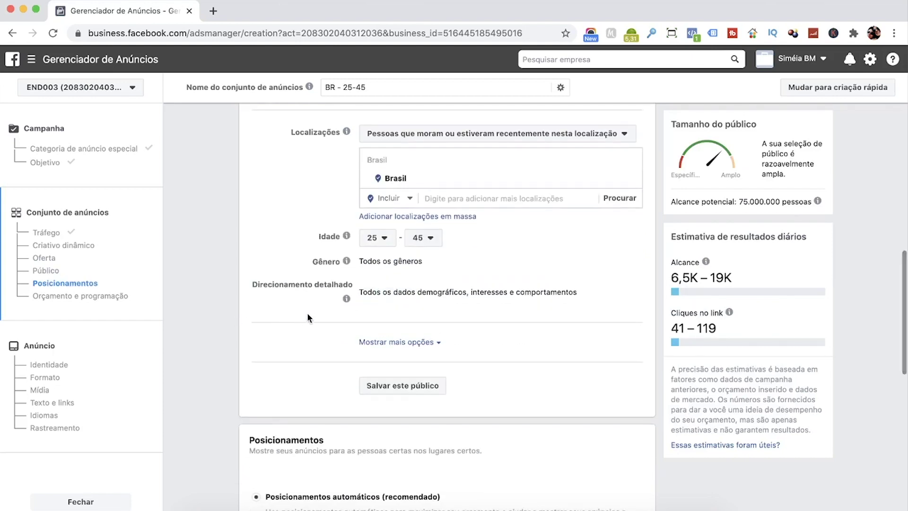
{"action": "left_click_drag", "start_coordinate": [394, 293], "coordinate": [505, 293]}
{"action": "left_click", "coordinate": [506, 293]}
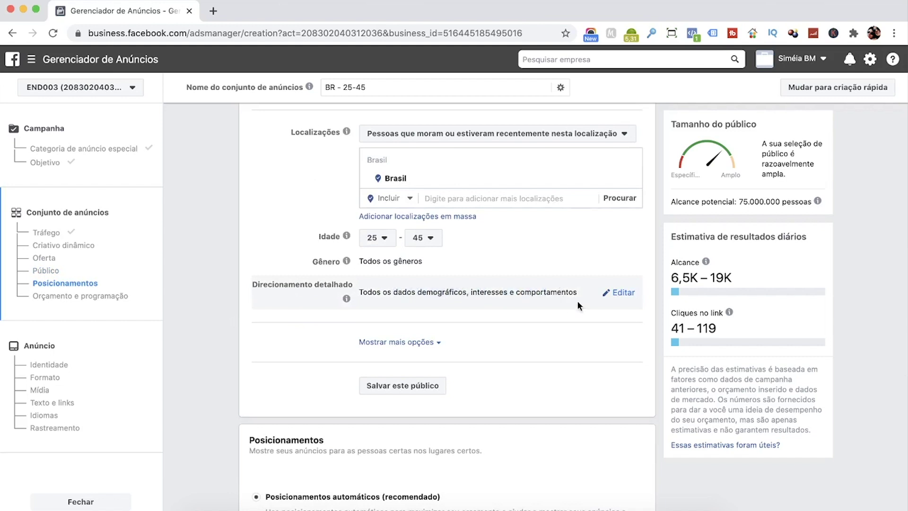
{"action": "left_click", "coordinate": [617, 293]}
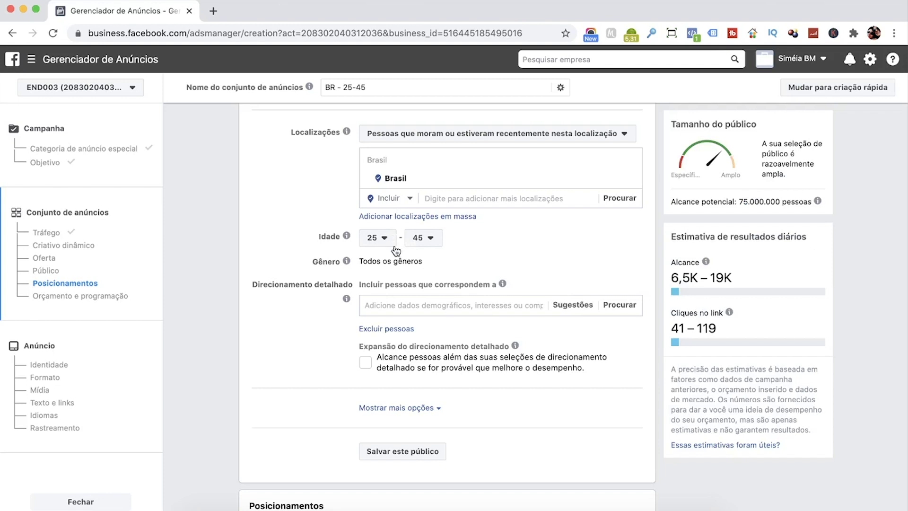
{"action": "left_click", "coordinate": [414, 306]}
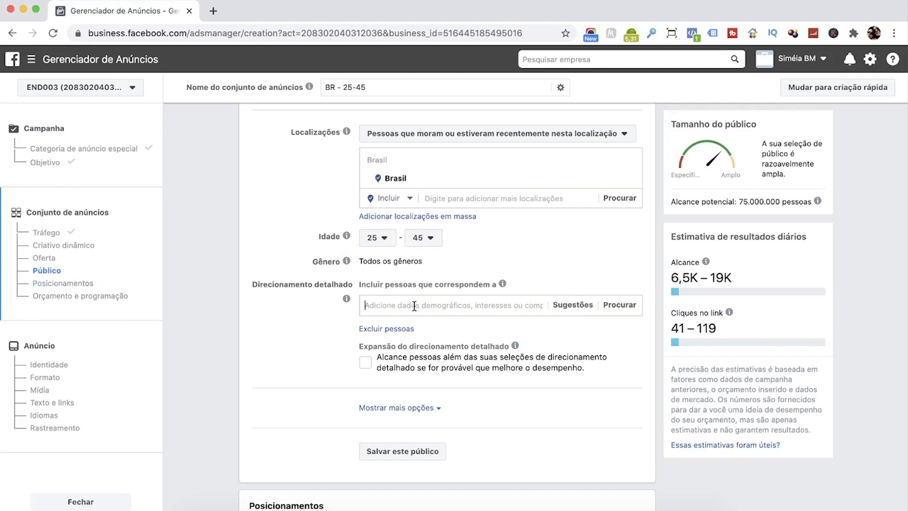
{"action": "left_click", "coordinate": [572, 307]}
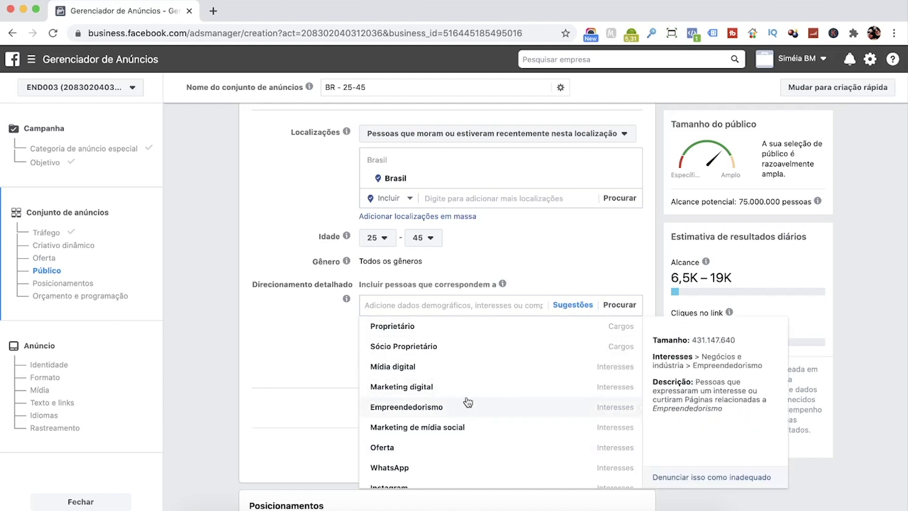
{"action": "scroll", "coordinate": [464, 404], "scroll_direction": "down", "scroll_amount": 2}
{"action": "scroll", "coordinate": [469, 402], "scroll_direction": "up", "scroll_amount": 3}
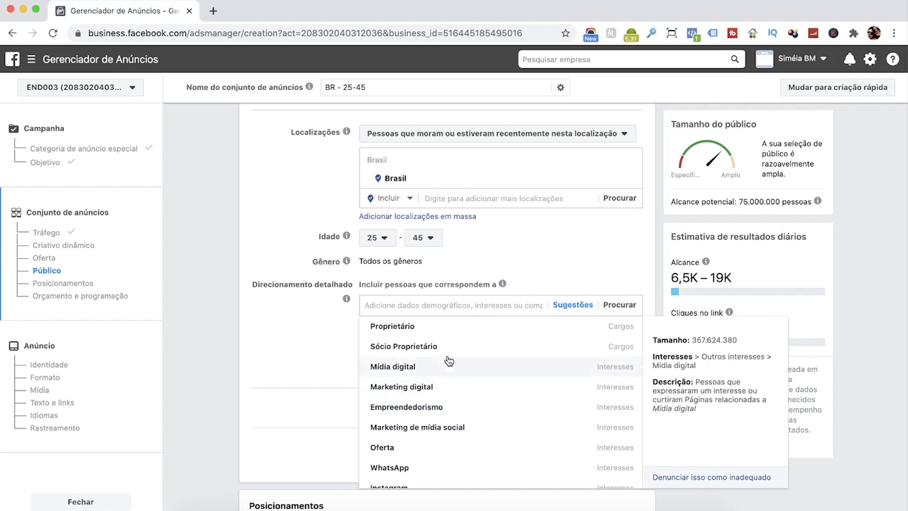
{"action": "left_click", "coordinate": [429, 386]}
Add the suggested interests Estratégias de marketing and Mídia digital to the detailed targeting
{"action": "scroll", "coordinate": [311, 399], "scroll_direction": "down", "scroll_amount": 2}
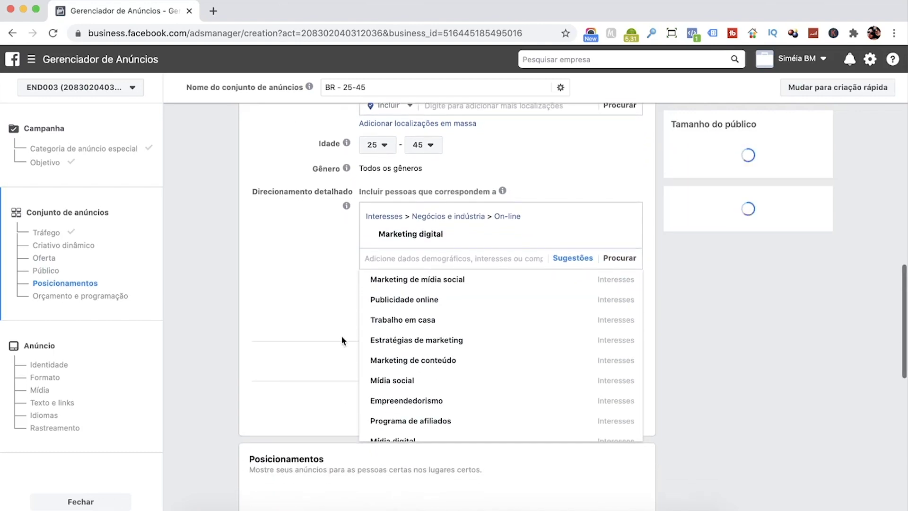
{"action": "left_click", "coordinate": [441, 340]}
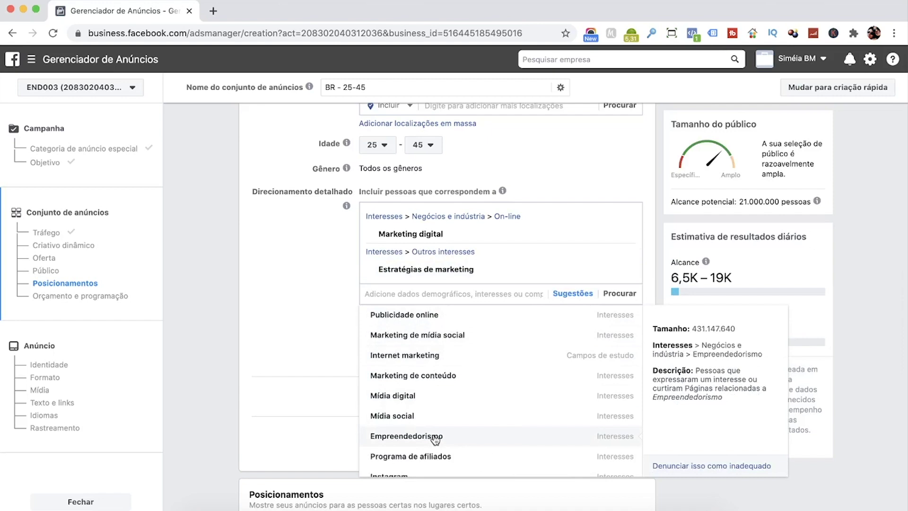
{"action": "left_click", "coordinate": [447, 395]}
{"action": "left_click", "coordinate": [279, 305]}
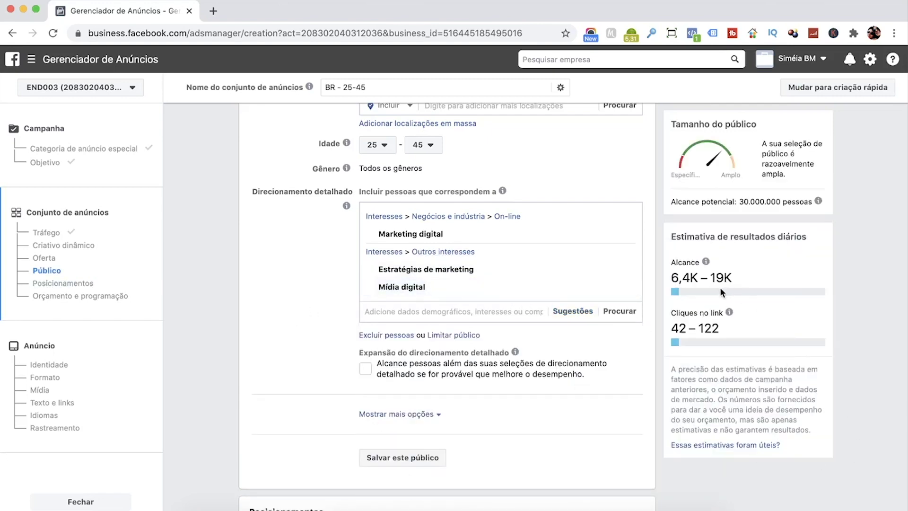
Check the potential reach and limit the audience to people who also match the interest Empreendedorismo
{"action": "left_click_drag", "start_coordinate": [735, 202], "coordinate": [787, 201]}
{"action": "left_click", "coordinate": [781, 198]}
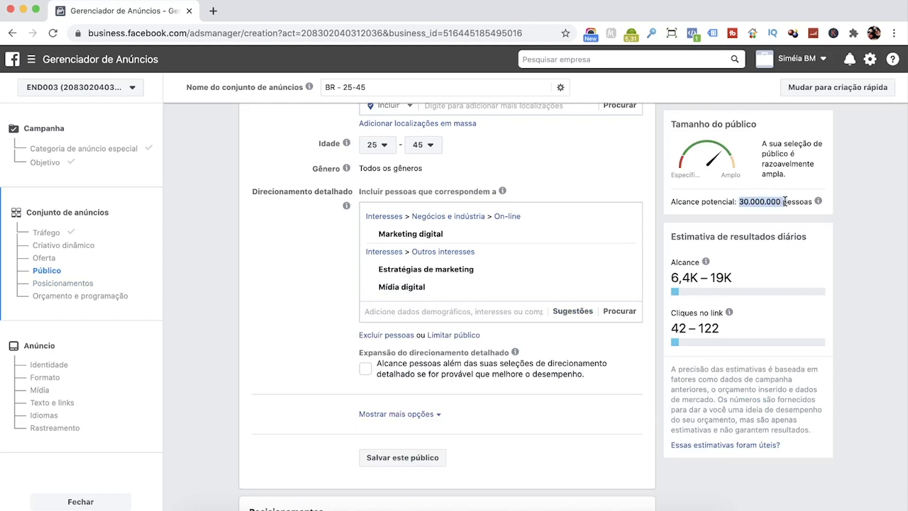
{"action": "left_click", "coordinate": [734, 202]}
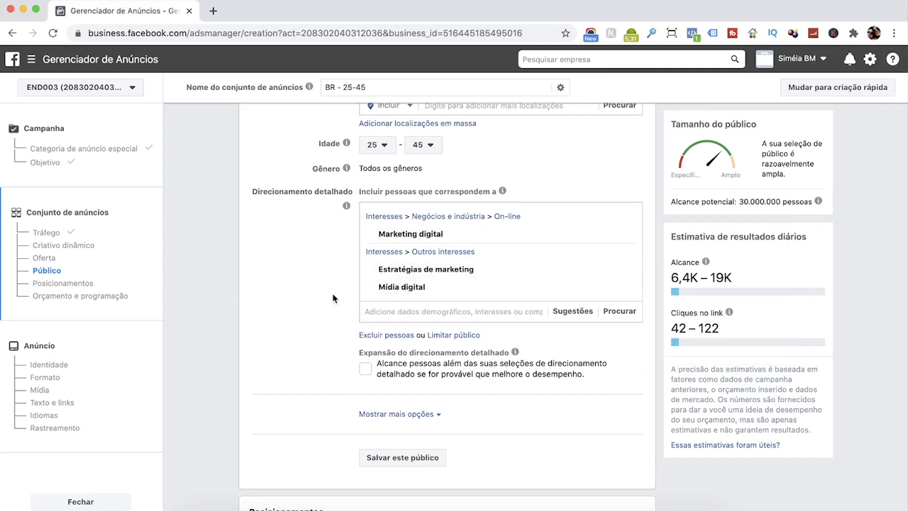
{"action": "left_click", "coordinate": [454, 336]}
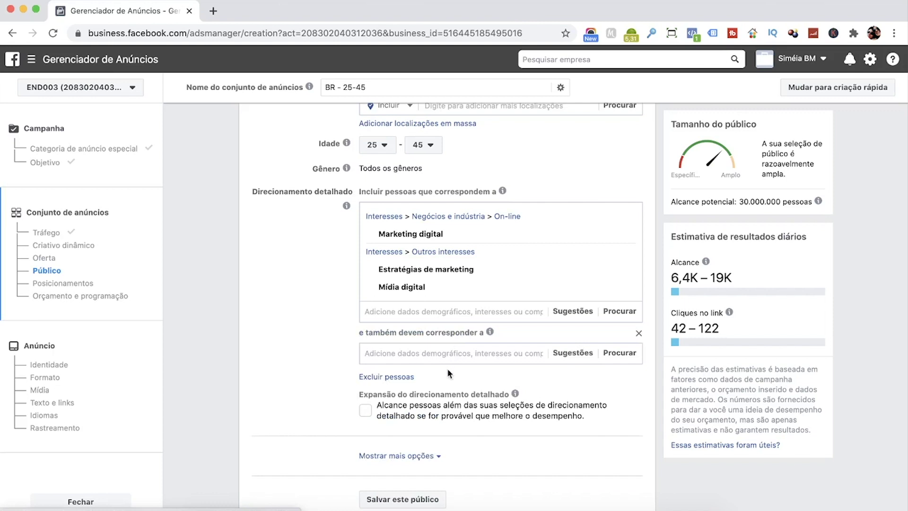
{"action": "type", "text": "empreende"}
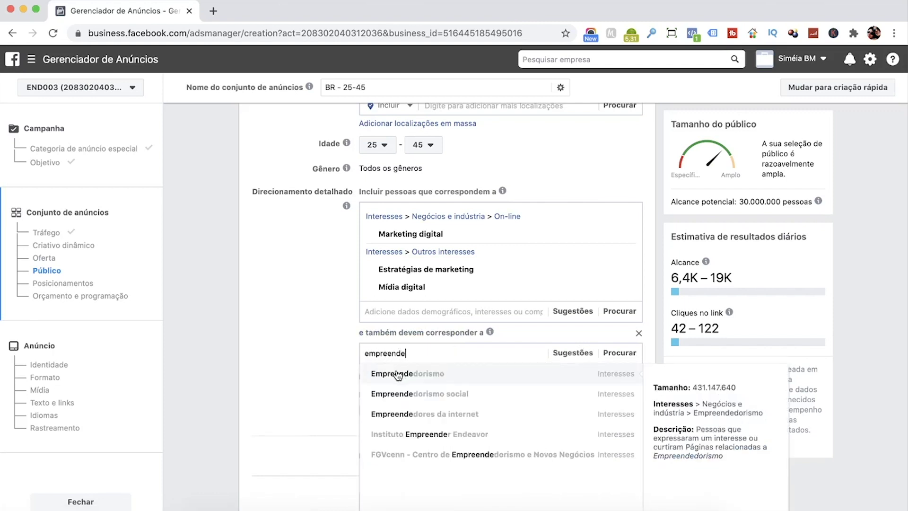
{"action": "left_click", "coordinate": [403, 373]}
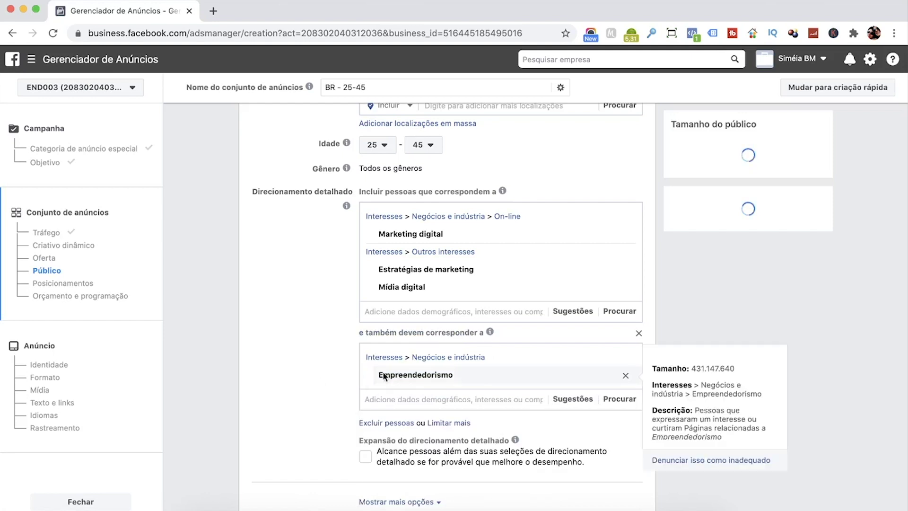
Check the audience's potential reach and review its inclusion and "e também devem corresponder a" criteria
{"action": "left_click_drag", "start_coordinate": [739, 203], "coordinate": [785, 203]}
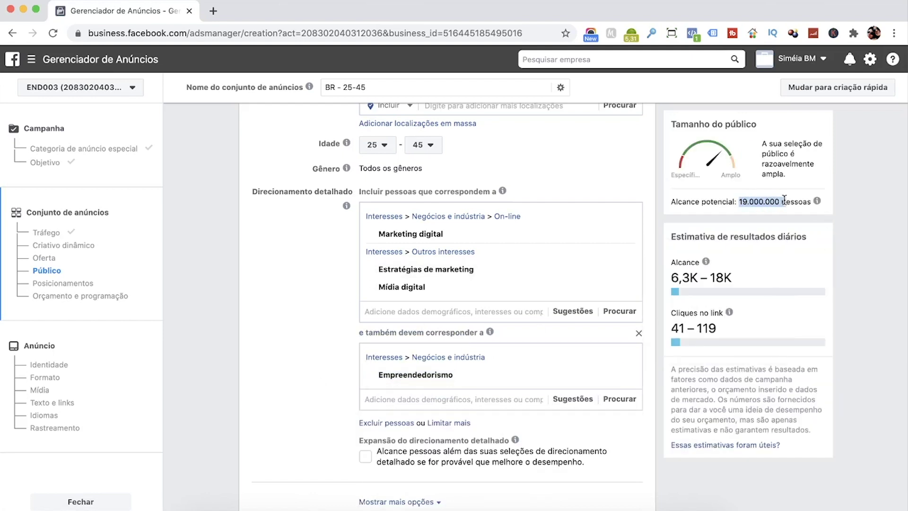
{"action": "scroll", "coordinate": [323, 327], "scroll_direction": "down", "scroll_amount": 1}
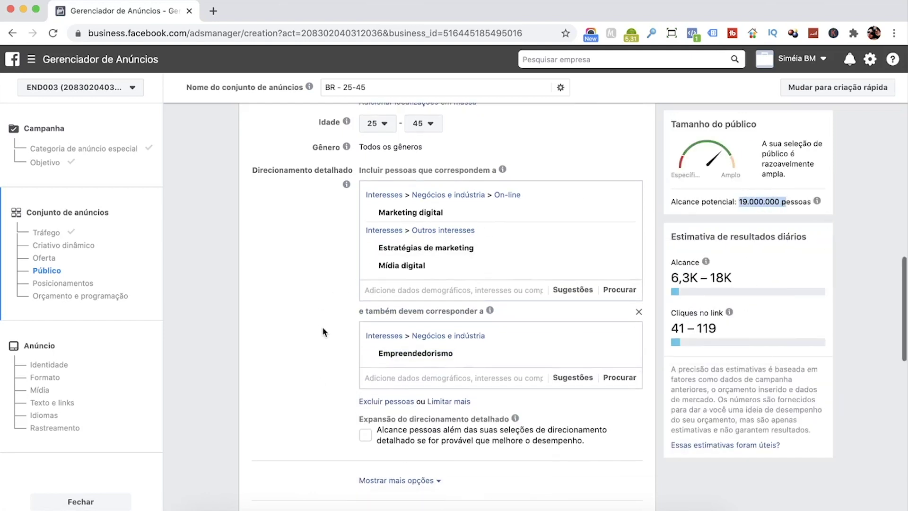
{"action": "left_click_drag", "start_coordinate": [358, 309], "coordinate": [358, 316]}
{"action": "left_click", "coordinate": [364, 312]}
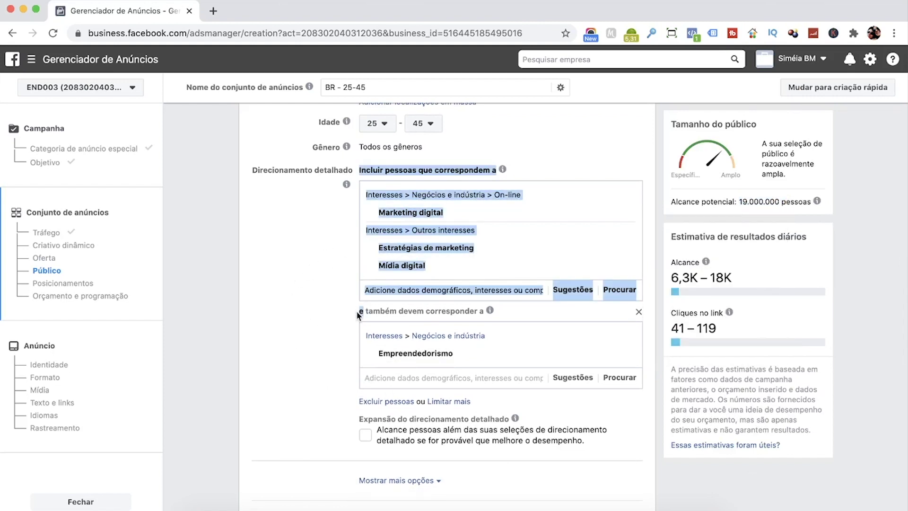
{"action": "left_click", "coordinate": [363, 308]}
{"action": "scroll", "coordinate": [294, 308], "scroll_direction": "down", "scroll_amount": 3}
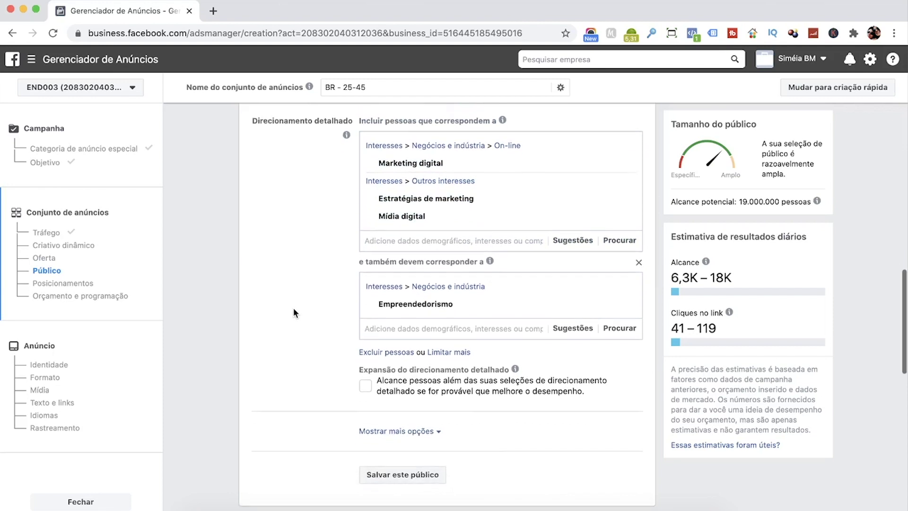
{"action": "scroll", "coordinate": [292, 313], "scroll_direction": "down", "scroll_amount": 3}
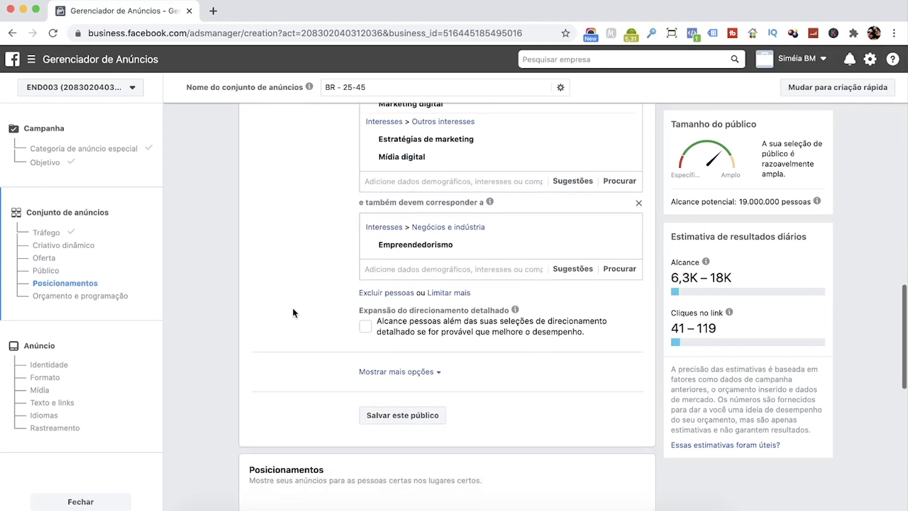
Search the audience exclusions for "afilia" and exclude people who match the interest Programa de afiliados
{"action": "left_click", "coordinate": [386, 294]}
{"action": "type", "text": "afili"}
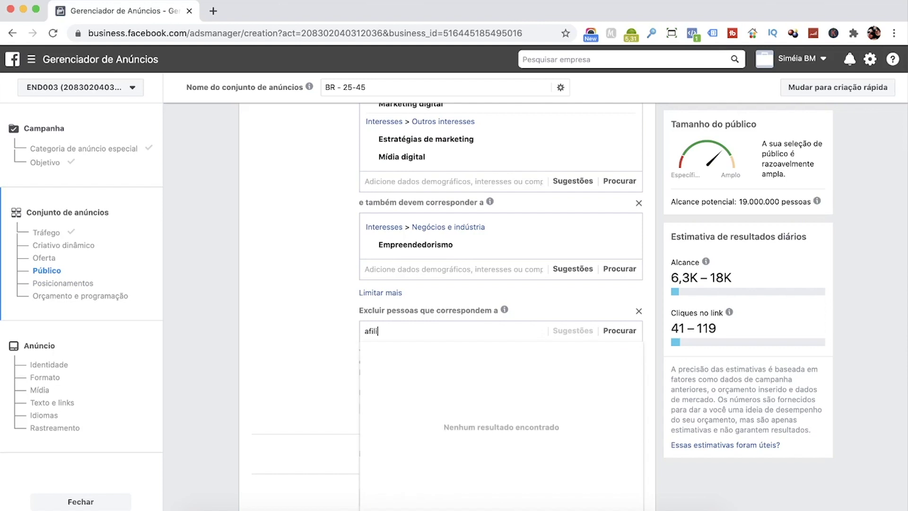
{"action": "type", "text": "ados"}
{"action": "left_click_drag", "start_coordinate": [468, 330], "coordinate": [355, 331]}
{"action": "key", "text": "BackSpace"}
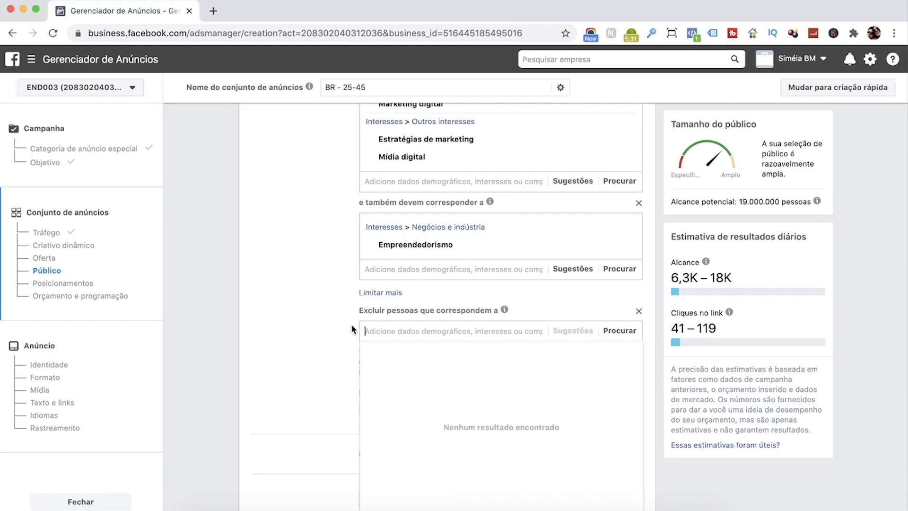
{"action": "type", "text": "afilia"}
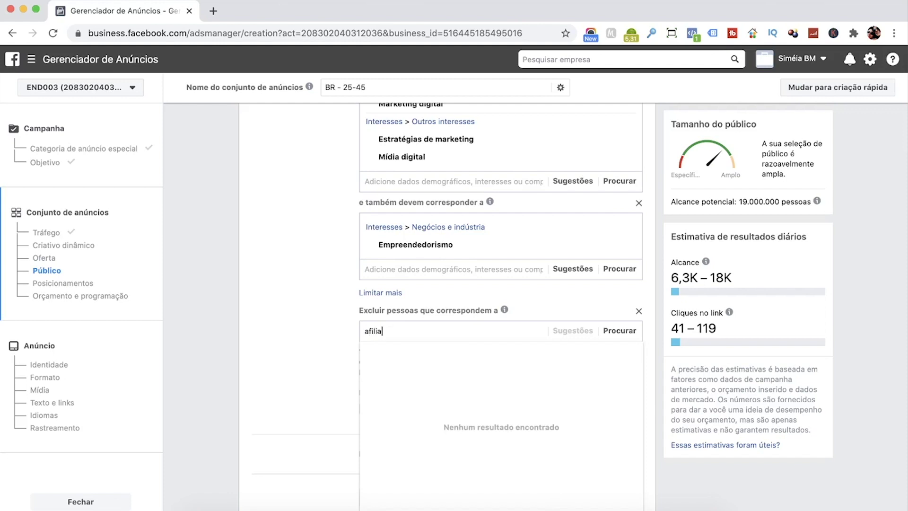
{"action": "left_click", "coordinate": [424, 351]}
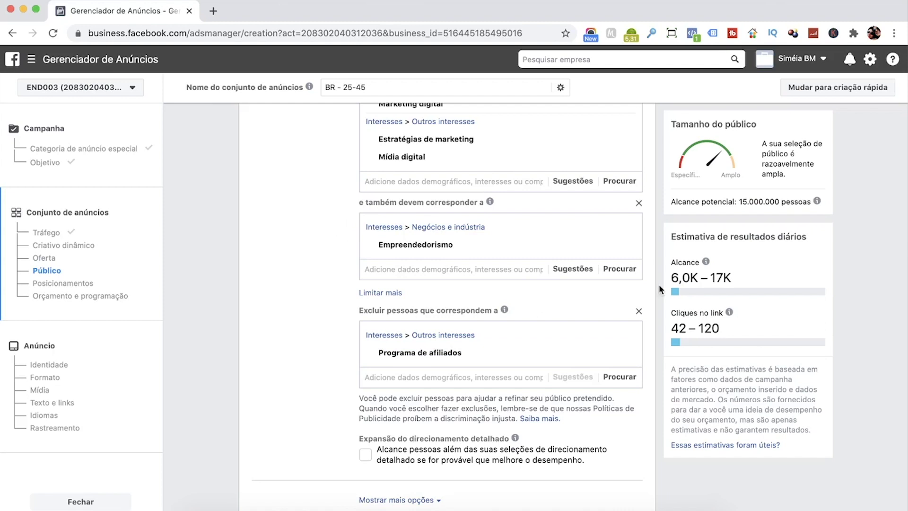
Check the potential reach against the included, narrowed and excluded interests of the detailed targeting
{"action": "double_click", "coordinate": [776, 205]}
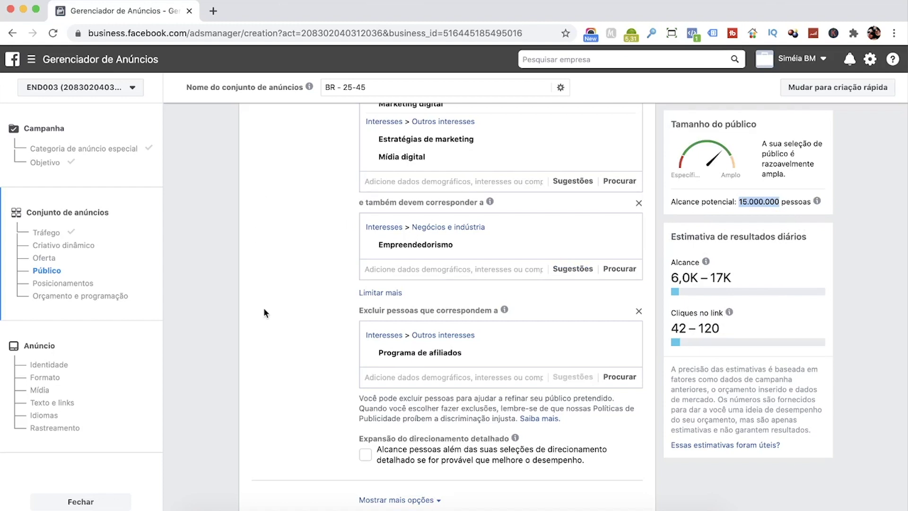
{"action": "mouse_move", "coordinate": [402, 357]}
{"action": "left_click", "coordinate": [305, 341]}
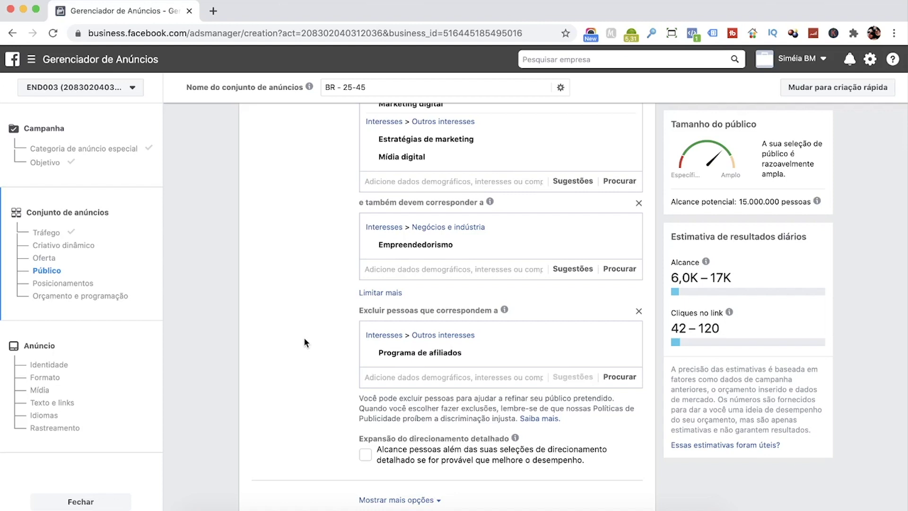
{"action": "scroll", "coordinate": [304, 337], "scroll_direction": "up", "scroll_amount": 2}
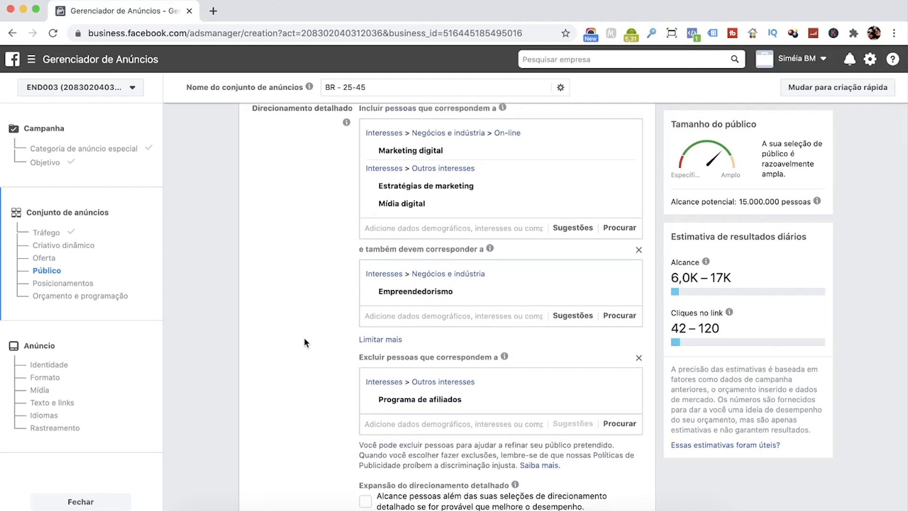
{"action": "scroll", "coordinate": [292, 337], "scroll_direction": "down", "scroll_amount": 1}
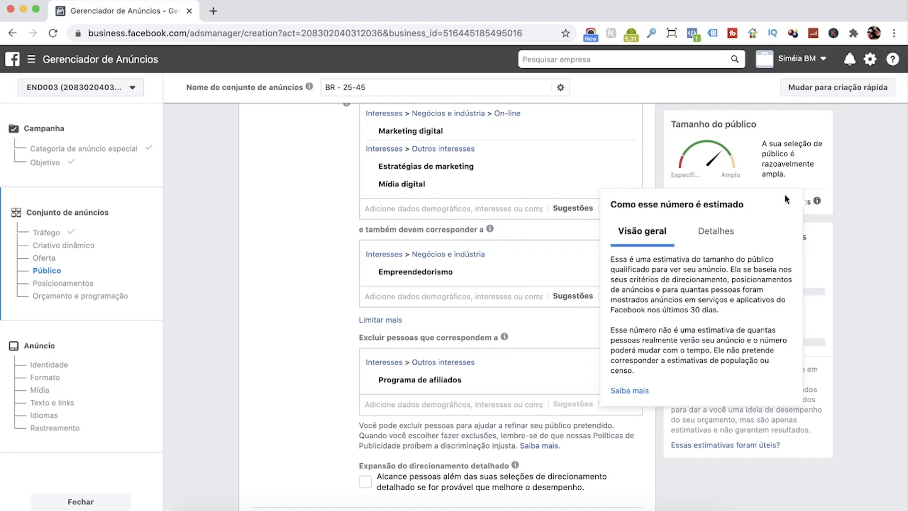
{"action": "left_click_drag", "start_coordinate": [774, 202], "coordinate": [725, 201]}
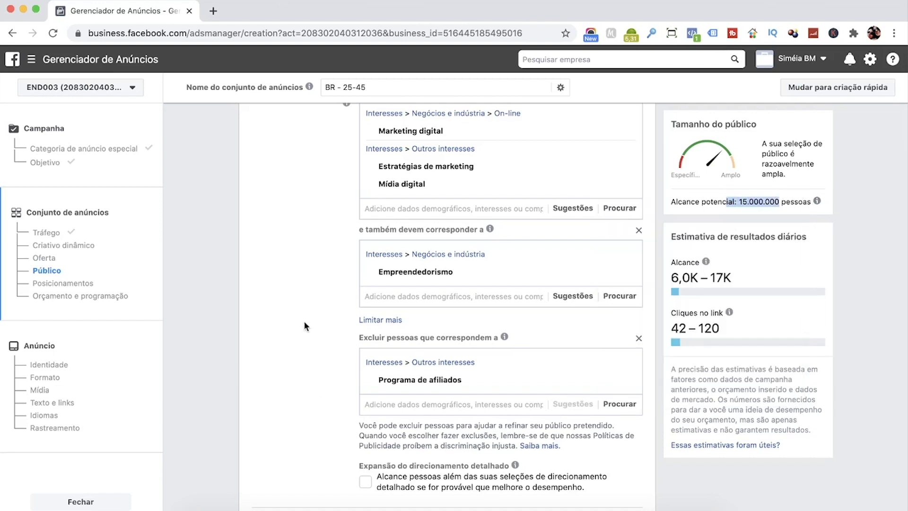
{"action": "left_click", "coordinate": [305, 321]}
{"action": "scroll", "coordinate": [325, 325], "scroll_direction": "down", "scroll_amount": 5}
{"action": "double_click", "coordinate": [758, 202]}
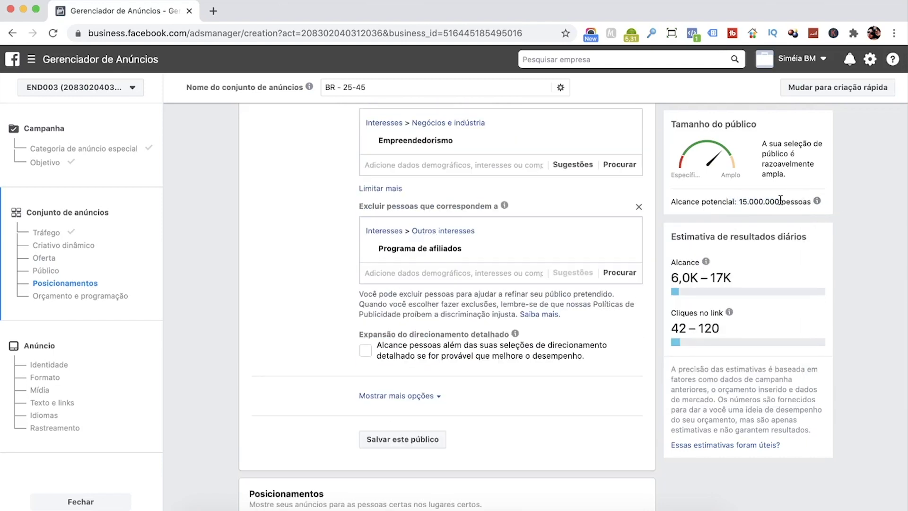
Examine the daily results estimate and the Expansão do direcionamento detalhado option without enabling it
{"action": "left_click", "coordinate": [886, 278]}
{"action": "mouse_move", "coordinate": [689, 257]}
{"action": "left_click_drag", "start_coordinate": [776, 236], "coordinate": [798, 235]}
{"action": "left_click", "coordinate": [835, 272]}
{"action": "scroll", "coordinate": [264, 317], "scroll_direction": "down", "scroll_amount": 3}
{"action": "left_click_drag", "start_coordinate": [396, 264], "coordinate": [452, 265]}
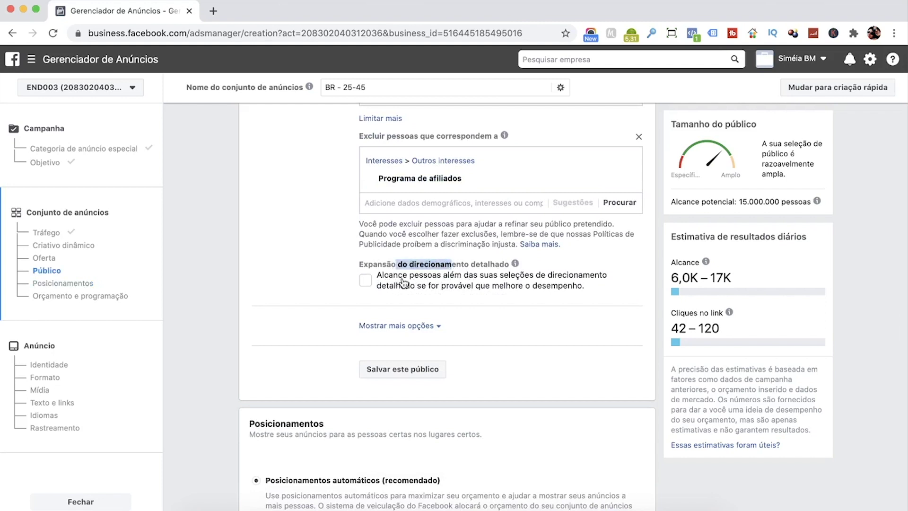
{"action": "left_click", "coordinate": [328, 275]}
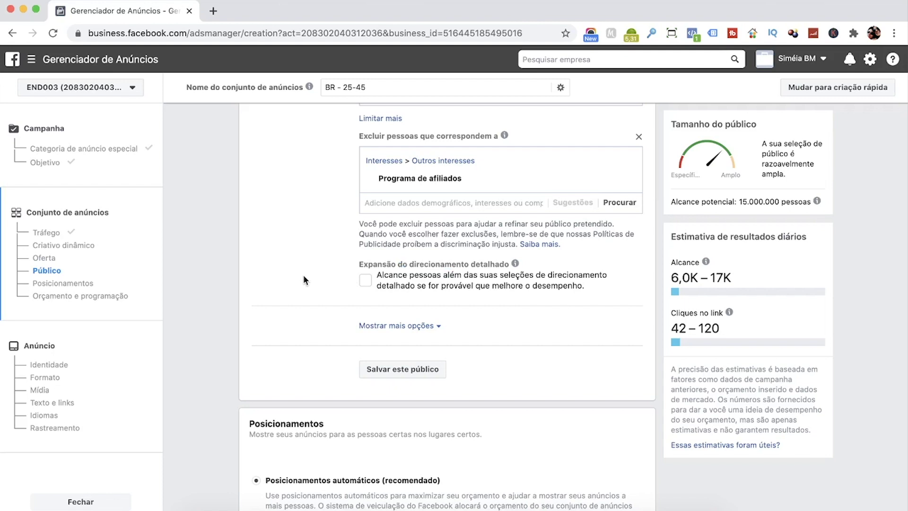
{"action": "scroll", "coordinate": [304, 279], "scroll_direction": "down", "scroll_amount": 1}
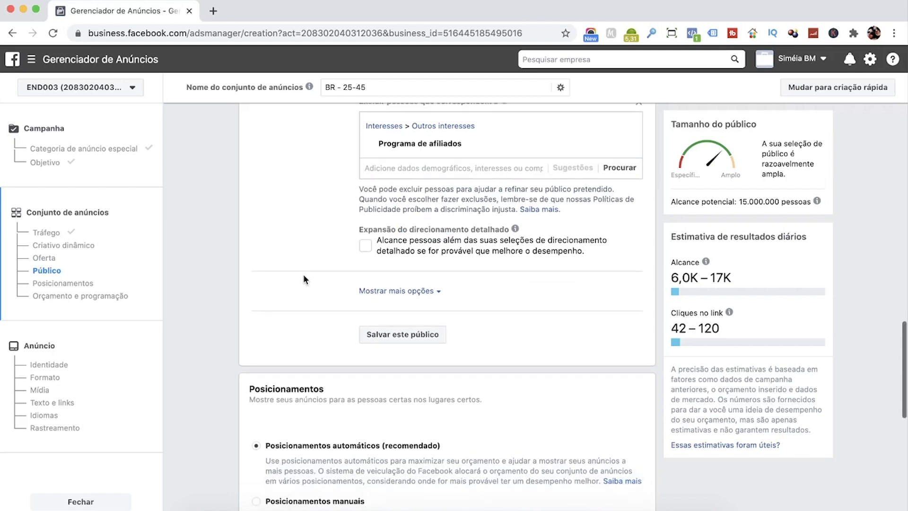
{"action": "scroll", "coordinate": [286, 316], "scroll_direction": "down", "scroll_amount": 1}
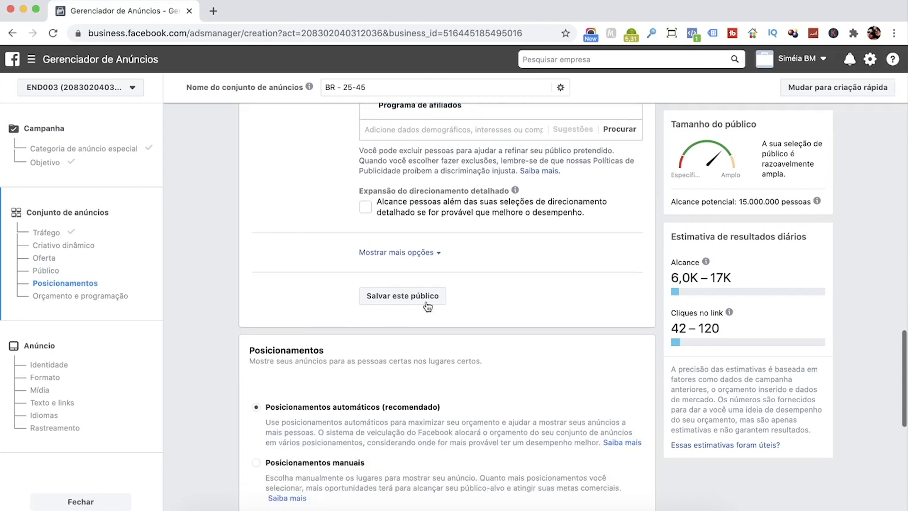
Review the complete audience definition, including the options for using a saved audience and saving this one
{"action": "scroll", "coordinate": [350, 284], "scroll_direction": "up", "scroll_amount": 10}
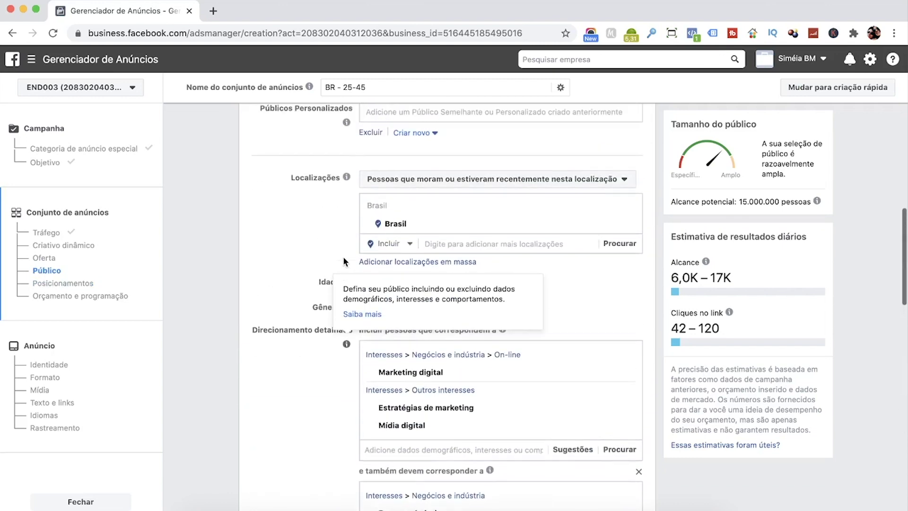
{"action": "scroll", "coordinate": [307, 261], "scroll_direction": "up", "scroll_amount": 5}
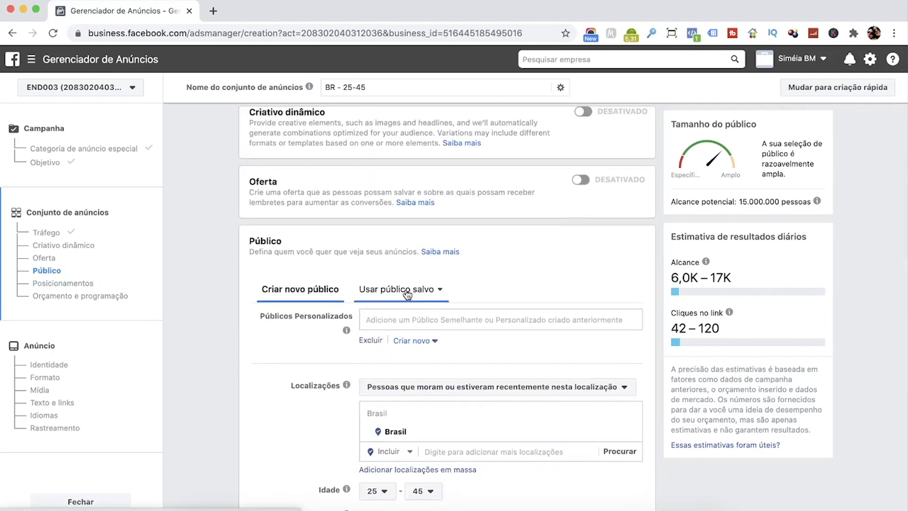
{"action": "scroll", "coordinate": [313, 396], "scroll_direction": "down", "scroll_amount": 2}
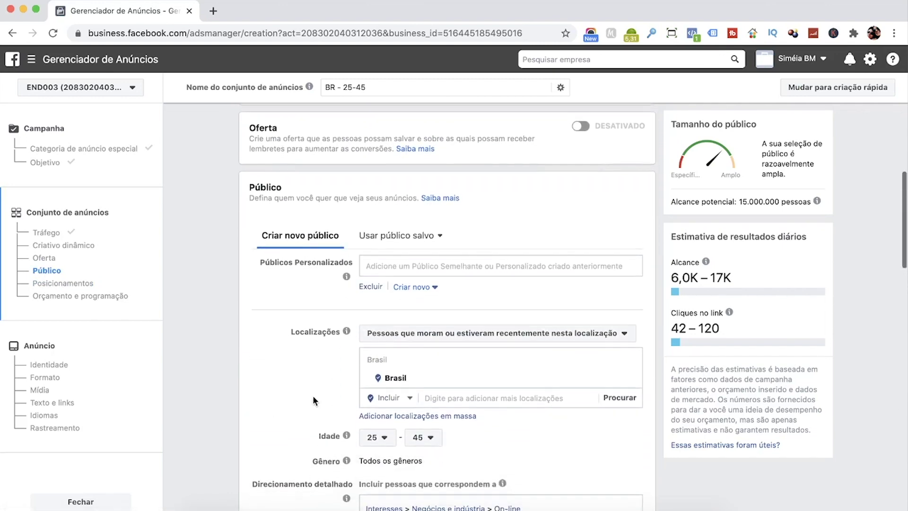
{"action": "scroll", "coordinate": [289, 381], "scroll_direction": "down", "scroll_amount": 10}
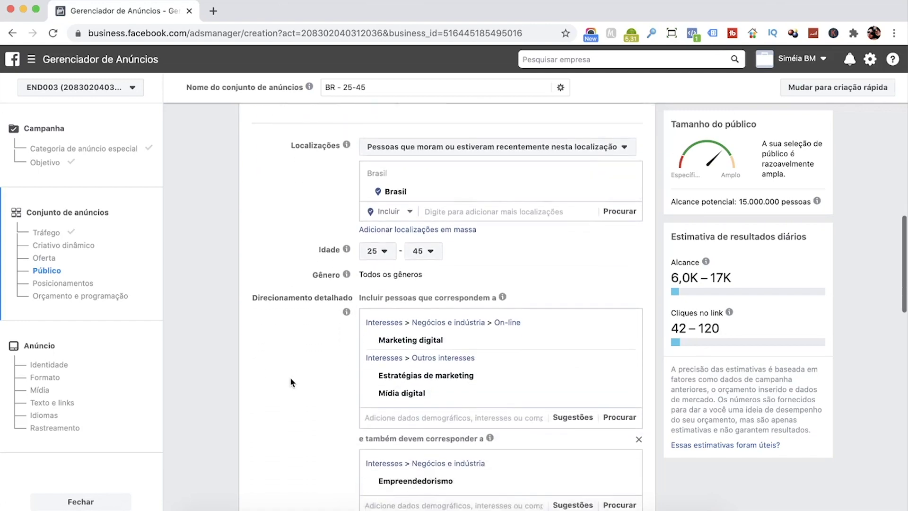
{"action": "scroll", "coordinate": [290, 381], "scroll_direction": "down", "scroll_amount": 4}
{"action": "scroll", "coordinate": [290, 380], "scroll_direction": "up", "scroll_amount": 3}
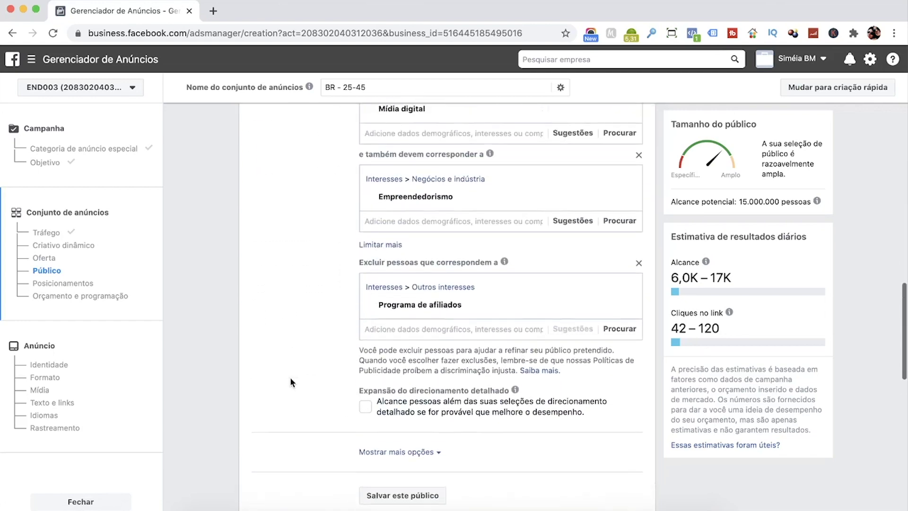
{"action": "scroll", "coordinate": [290, 381], "scroll_direction": "down", "scroll_amount": 2}
{"action": "scroll", "coordinate": [309, 291], "scroll_direction": "up", "scroll_amount": 15}
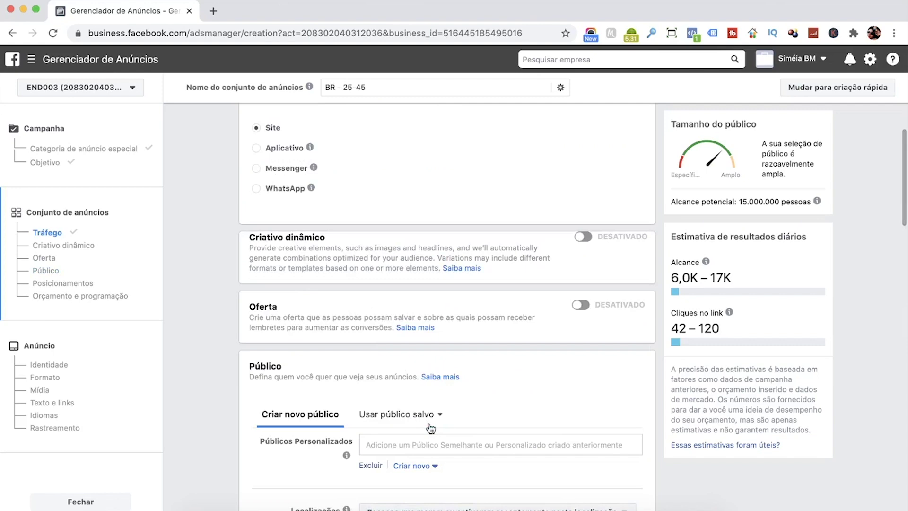
{"action": "scroll", "coordinate": [281, 379], "scroll_direction": "down", "scroll_amount": 20}
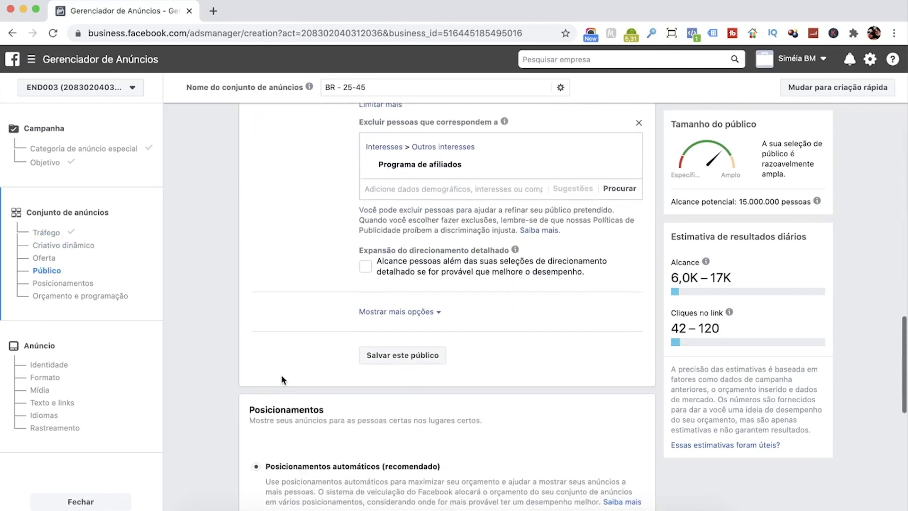
Switch the ad set to manual placements and keep only Instagram by deselecting Facebook, Audience Network and Messenger
{"action": "scroll", "coordinate": [282, 379], "scroll_direction": "down", "scroll_amount": 3}
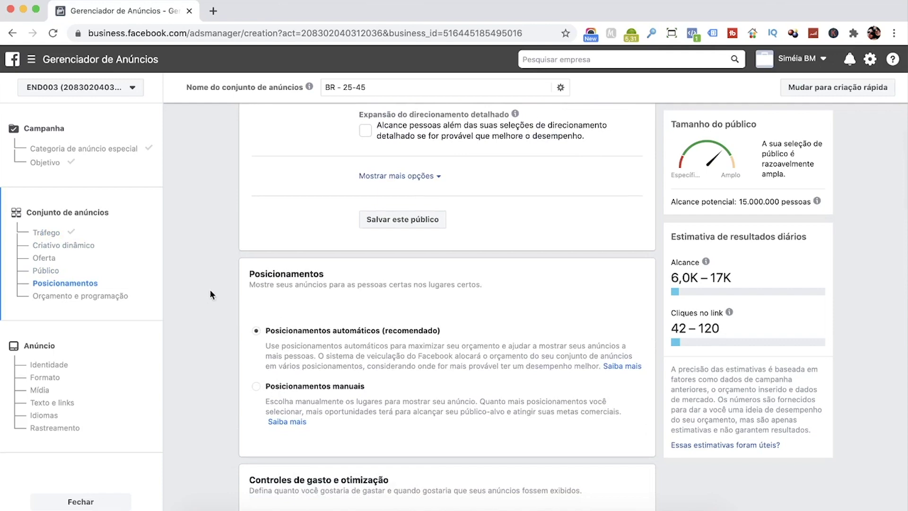
{"action": "scroll", "coordinate": [209, 290], "scroll_direction": "down", "scroll_amount": 2}
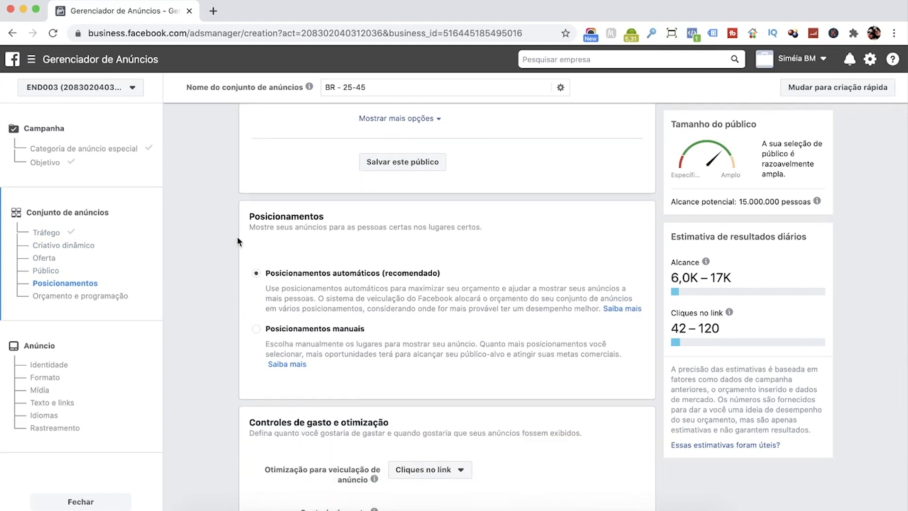
{"action": "scroll", "coordinate": [237, 239], "scroll_direction": "down", "scroll_amount": 3}
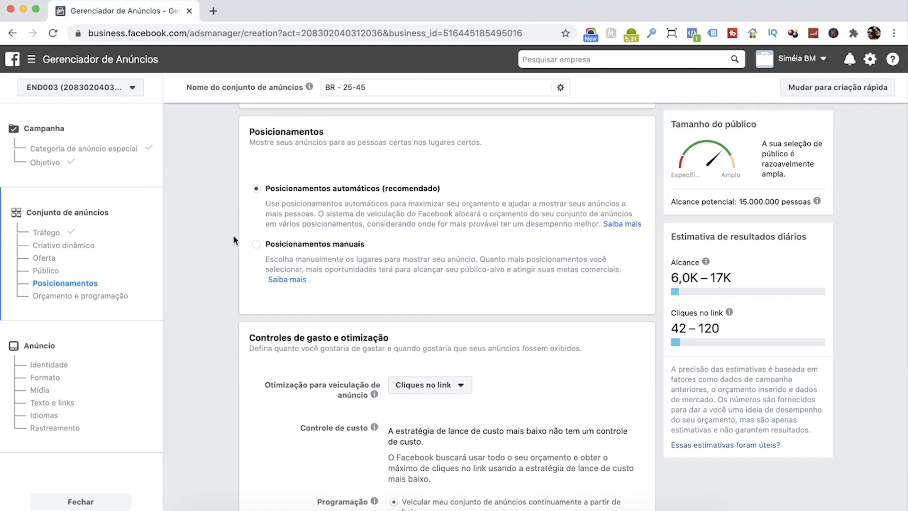
{"action": "left_click", "coordinate": [256, 244]}
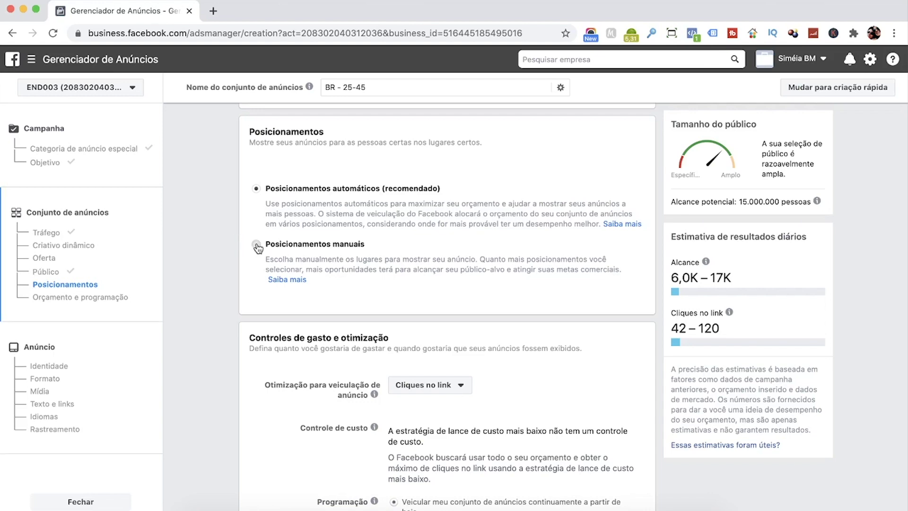
{"action": "scroll", "coordinate": [209, 271], "scroll_direction": "down", "scroll_amount": 4}
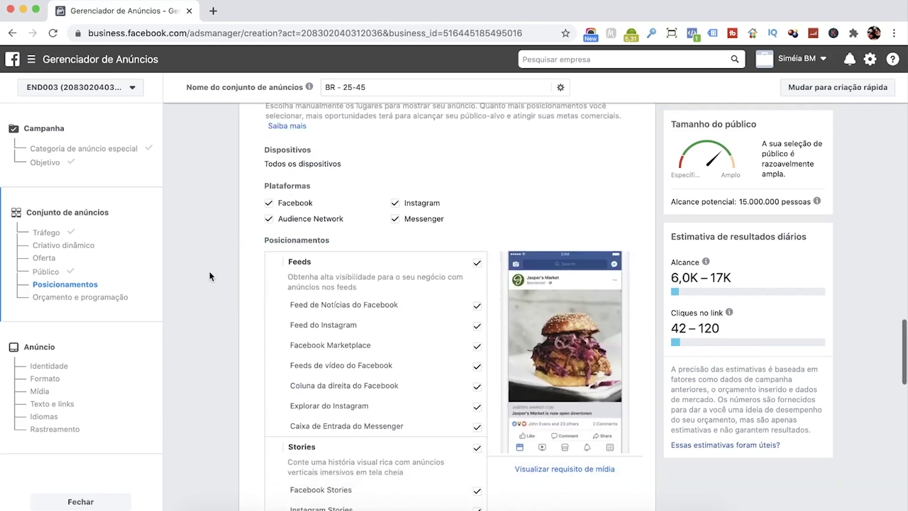
{"action": "left_click", "coordinate": [268, 203]}
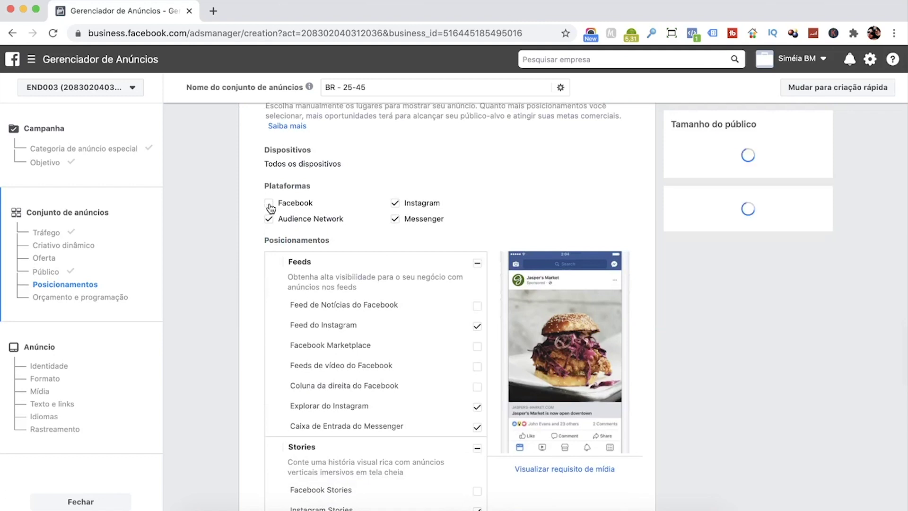
{"action": "left_click", "coordinate": [269, 222]}
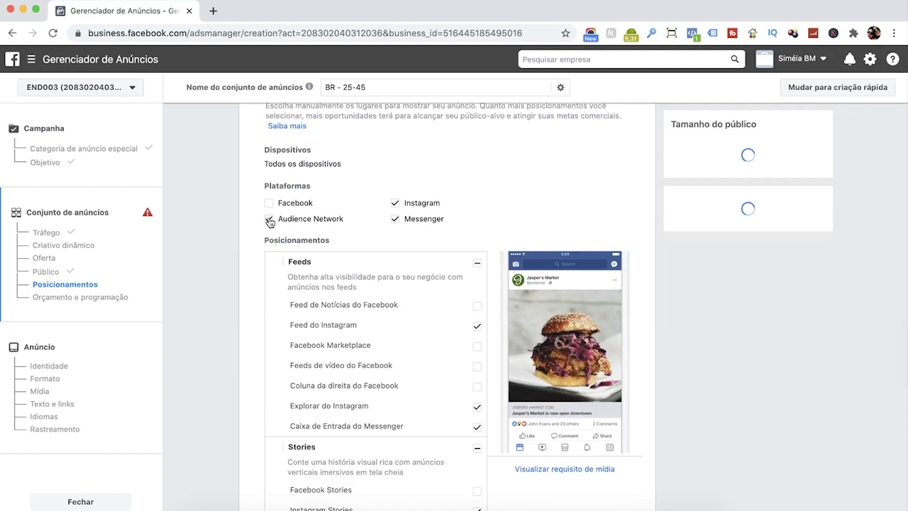
{"action": "left_click", "coordinate": [396, 219]}
{"action": "scroll", "coordinate": [225, 278], "scroll_direction": "down", "scroll_amount": 3}
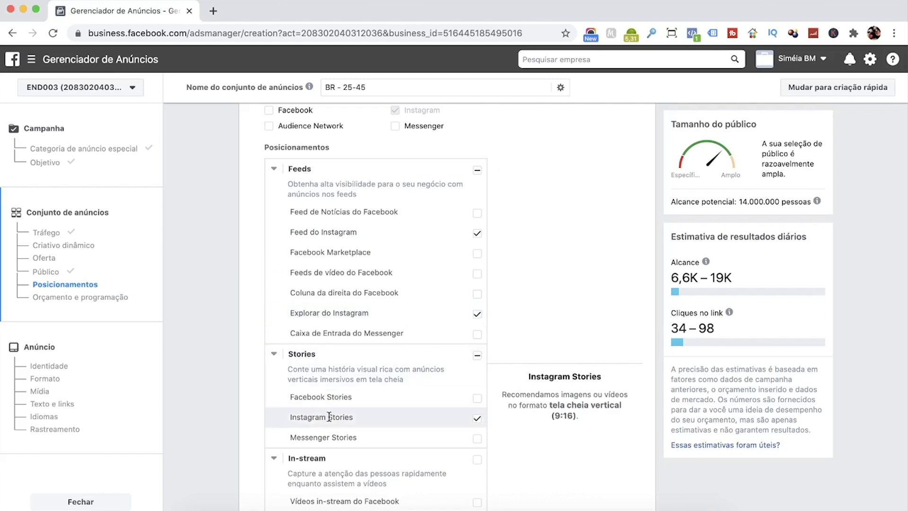
{"action": "scroll", "coordinate": [252, 348], "scroll_direction": "down", "scroll_amount": 4}
{"action": "scroll", "coordinate": [250, 345], "scroll_direction": "down", "scroll_amount": 4}
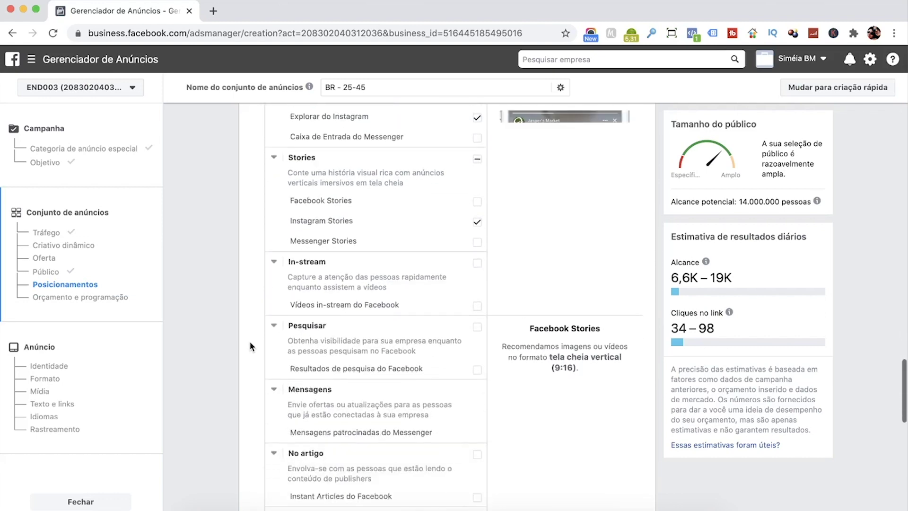
Deselect the Instagram Stories and Explorar do Instagram placements, keeping only Feed do Instagram
{"action": "scroll", "coordinate": [247, 343], "scroll_direction": "up", "scroll_amount": 10}
{"action": "scroll", "coordinate": [244, 348], "scroll_direction": "down", "scroll_amount": 3}
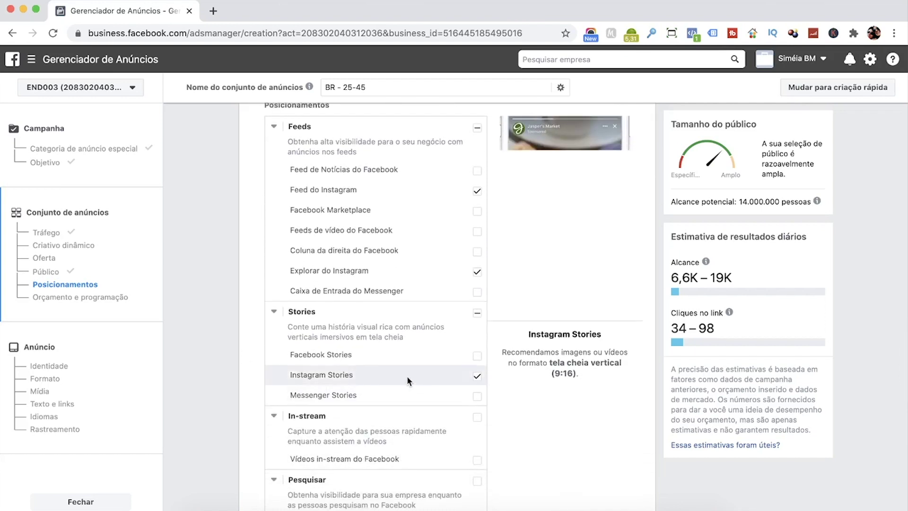
{"action": "scroll", "coordinate": [405, 377], "scroll_direction": "up", "scroll_amount": 2}
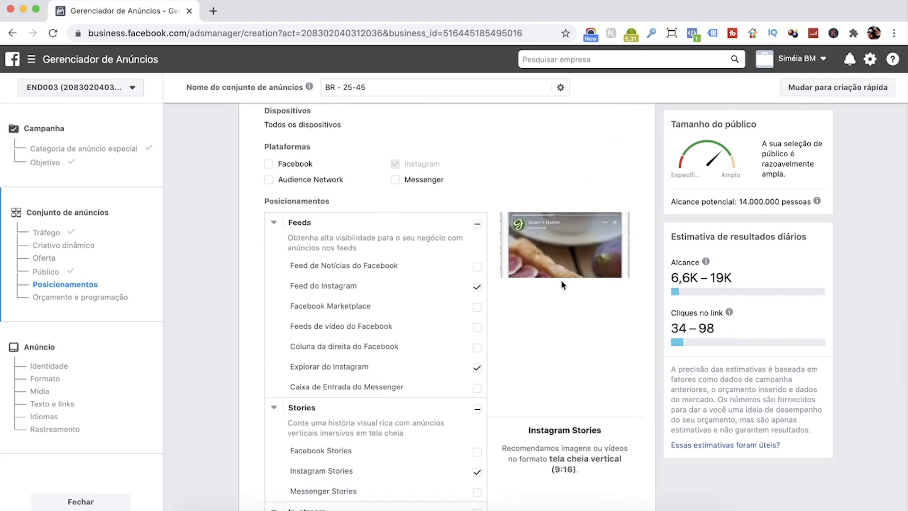
{"action": "scroll", "coordinate": [609, 447], "scroll_direction": "down", "scroll_amount": 1}
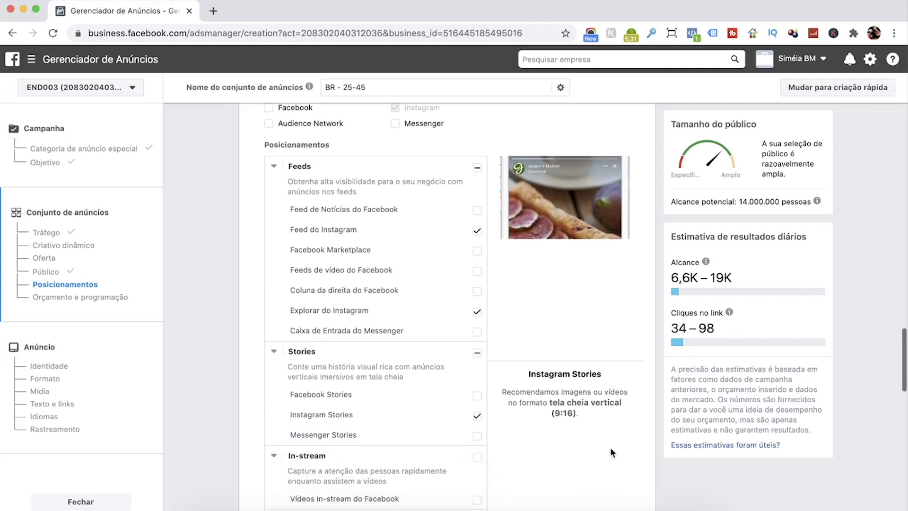
{"action": "left_click_drag", "start_coordinate": [511, 392], "coordinate": [563, 403]}
{"action": "left_click", "coordinate": [567, 414]}
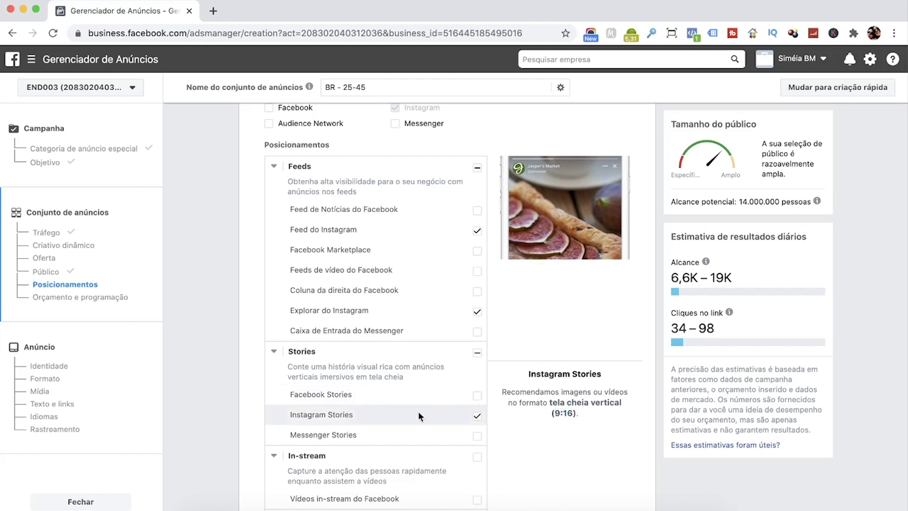
{"action": "left_click", "coordinate": [477, 417]}
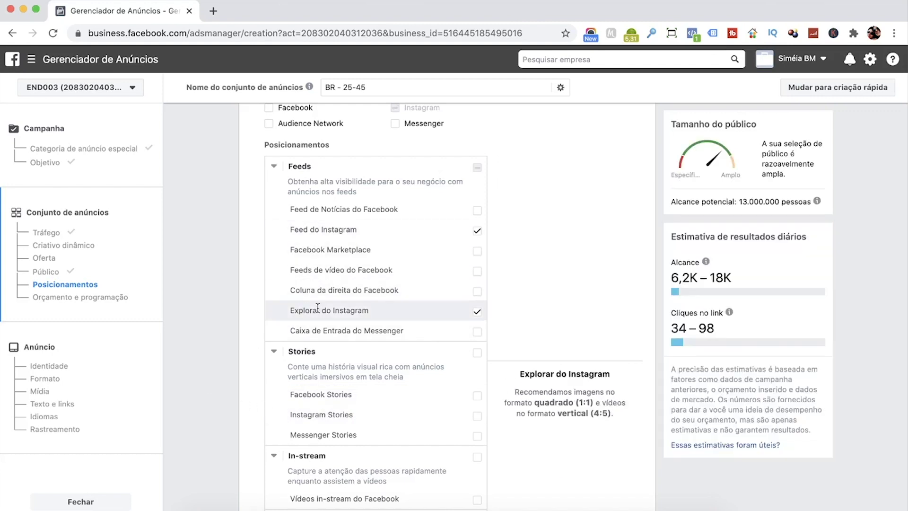
{"action": "left_click", "coordinate": [477, 312]}
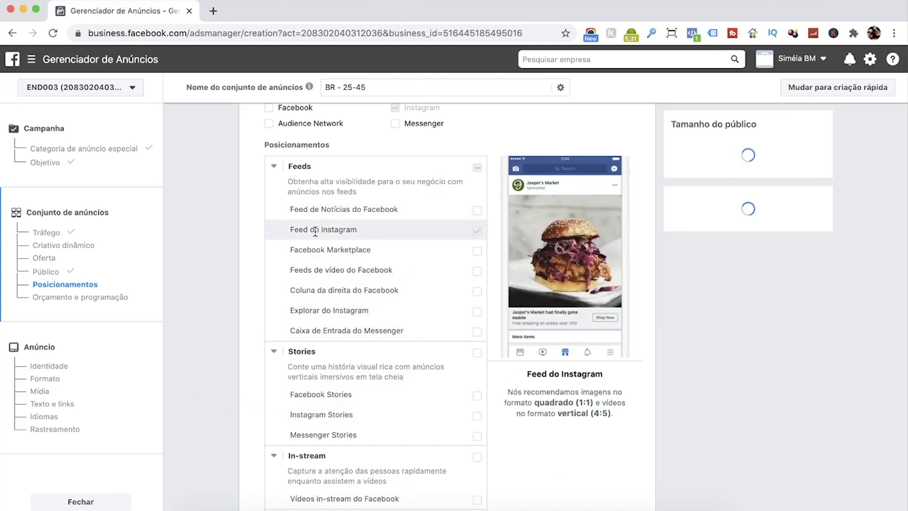
Review the ad delivery optimization choices under Controles de gasto e otimização, keeping Cliques no link
{"action": "scroll", "coordinate": [222, 356], "scroll_direction": "down", "scroll_amount": 5}
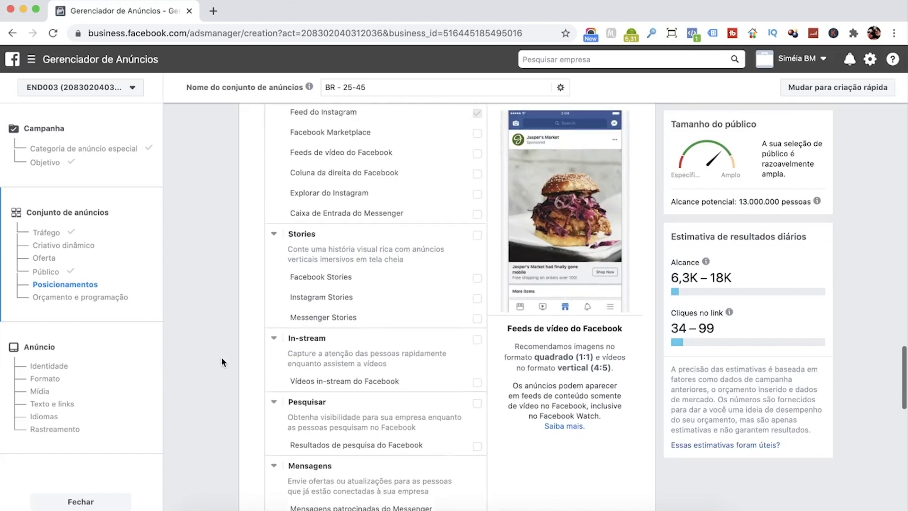
{"action": "scroll", "coordinate": [221, 357], "scroll_direction": "down", "scroll_amount": 10}
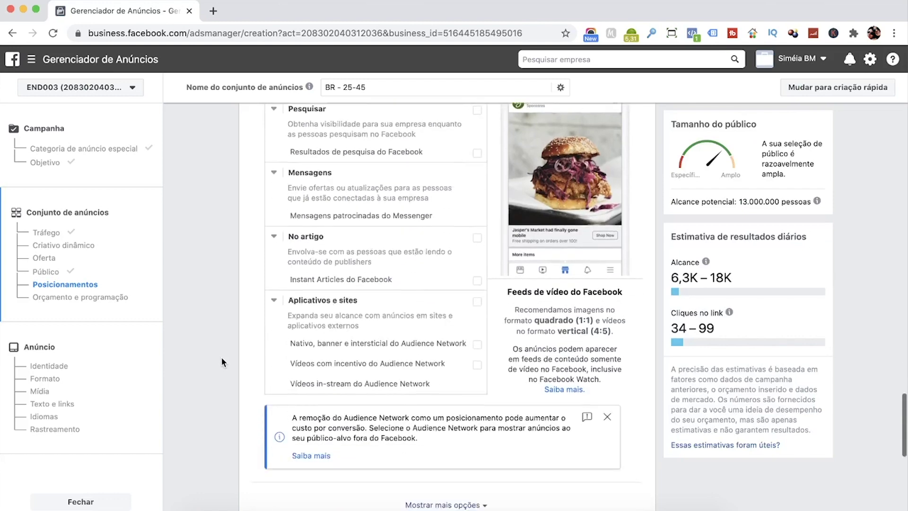
{"action": "scroll", "coordinate": [222, 357], "scroll_direction": "down", "scroll_amount": 3}
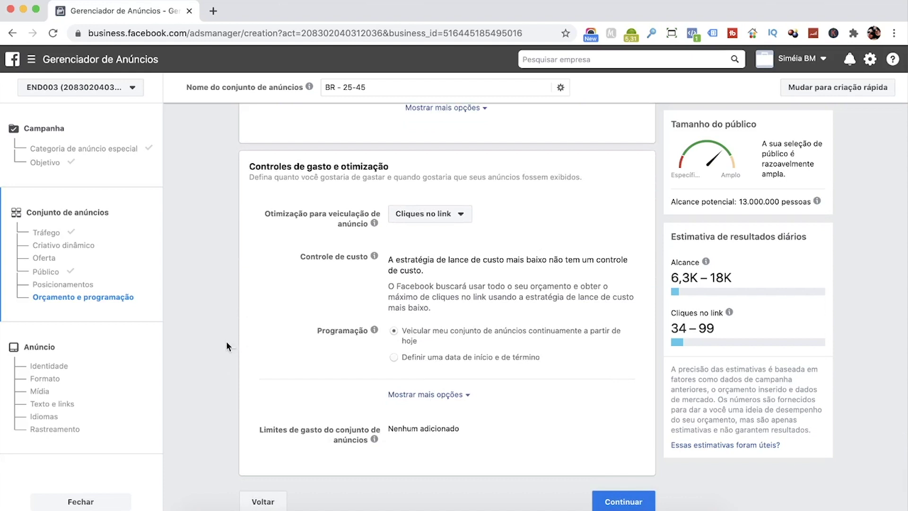
{"action": "left_click_drag", "start_coordinate": [274, 214], "coordinate": [361, 217]}
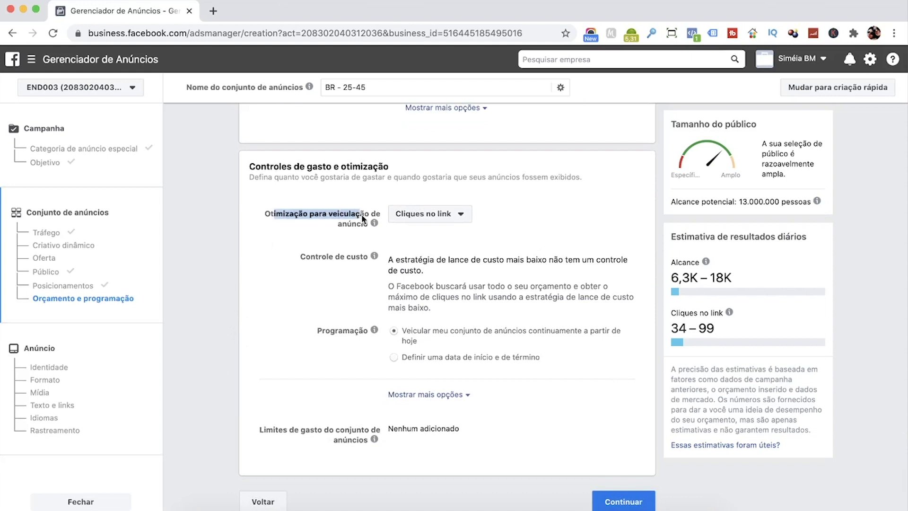
{"action": "left_click", "coordinate": [444, 217]}
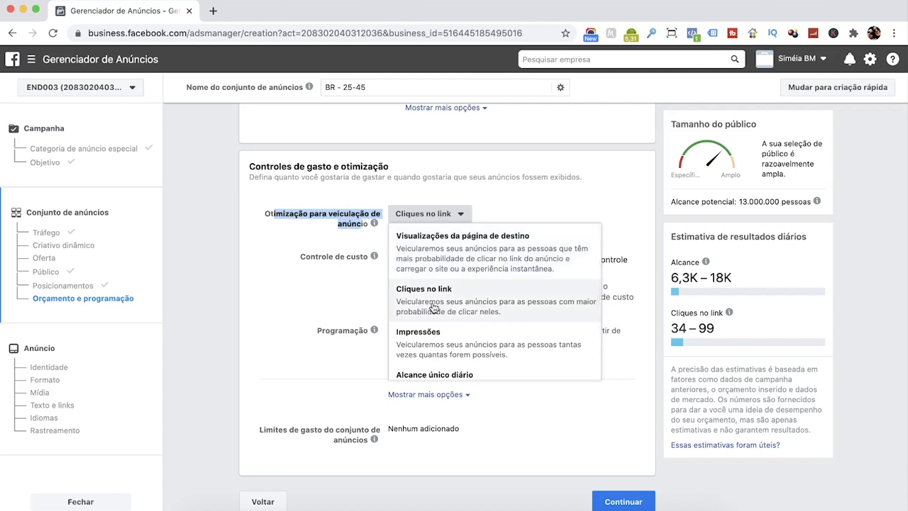
{"action": "left_click", "coordinate": [248, 247]}
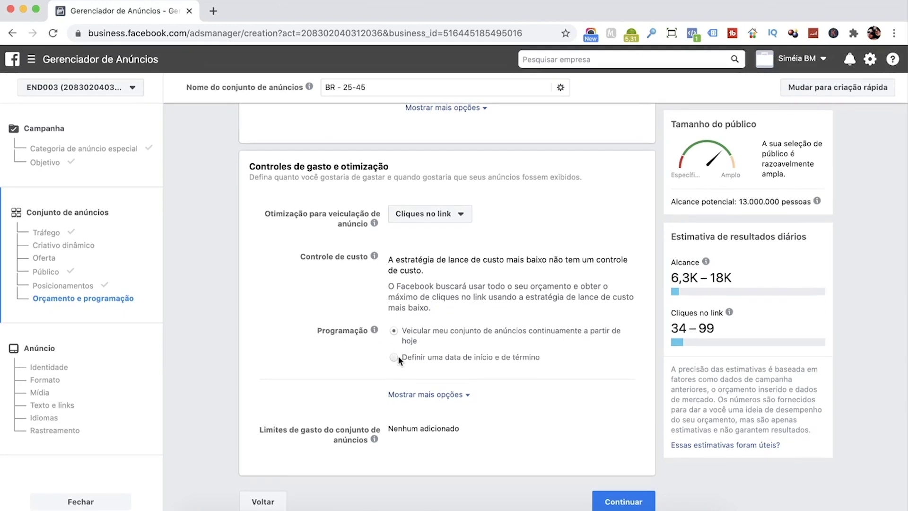
Try a schedule with start and end dates, ending on 24/7/2020, and return to running the ad set continuously from today
{"action": "left_click", "coordinate": [394, 357]}
{"action": "left_click", "coordinate": [394, 330]}
{"action": "left_click", "coordinate": [394, 358]}
{"action": "left_click", "coordinate": [496, 406]}
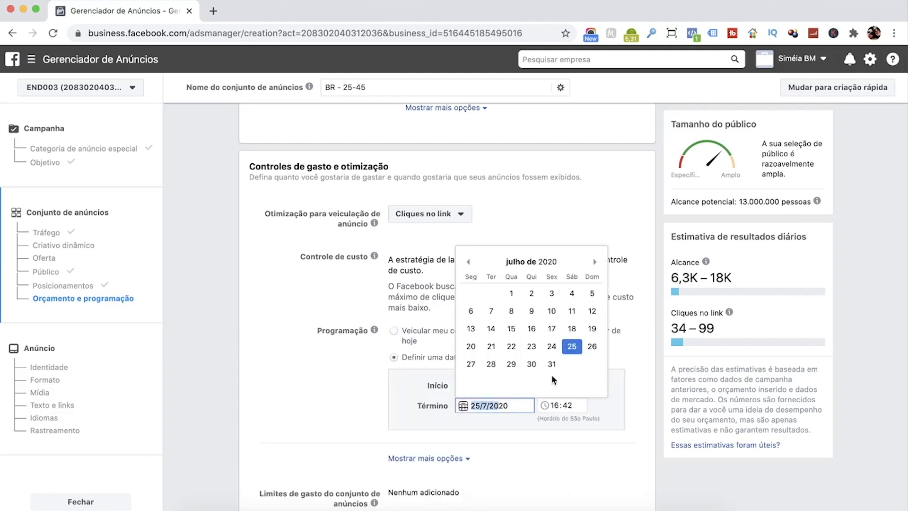
{"action": "left_click", "coordinate": [550, 346]}
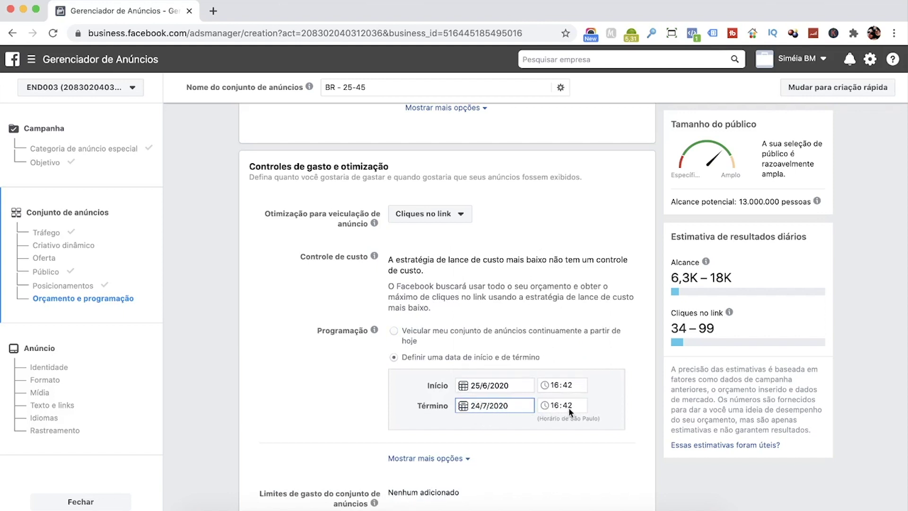
{"action": "left_click", "coordinate": [552, 407]}
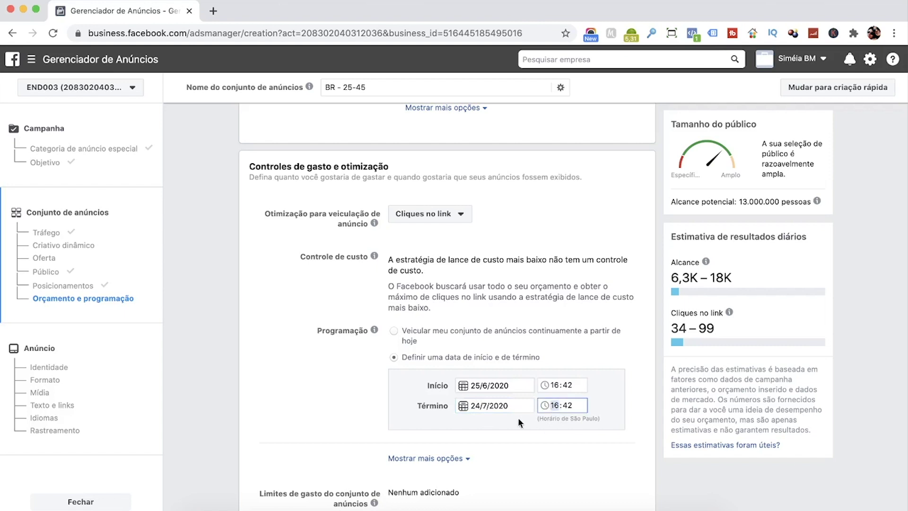
{"action": "left_click", "coordinate": [393, 331]}
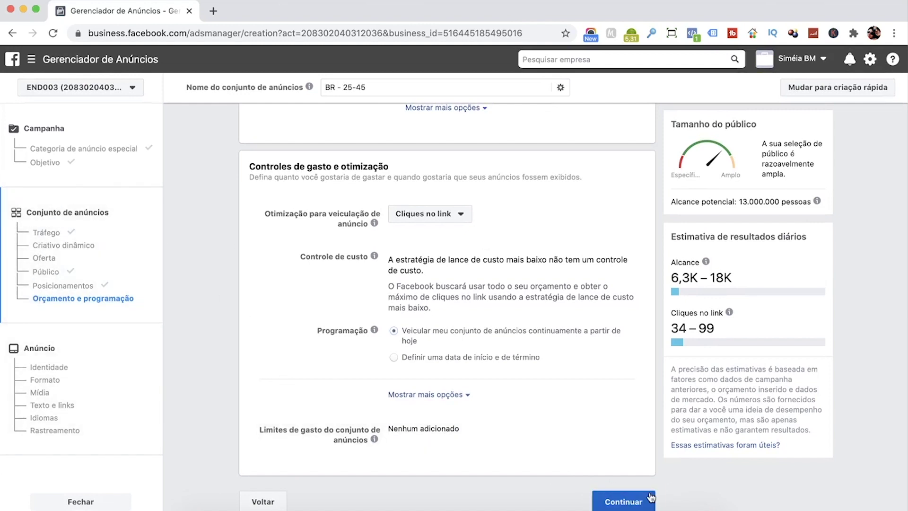
Continue to the ad level and name the ad "Imagem 1"
{"action": "left_click", "coordinate": [624, 501]}
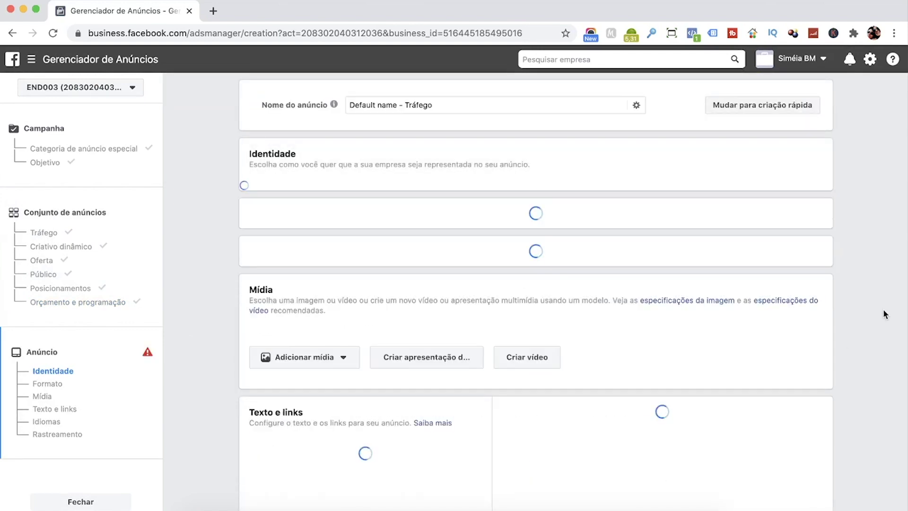
{"action": "left_click_drag", "start_coordinate": [447, 105], "coordinate": [351, 104]}
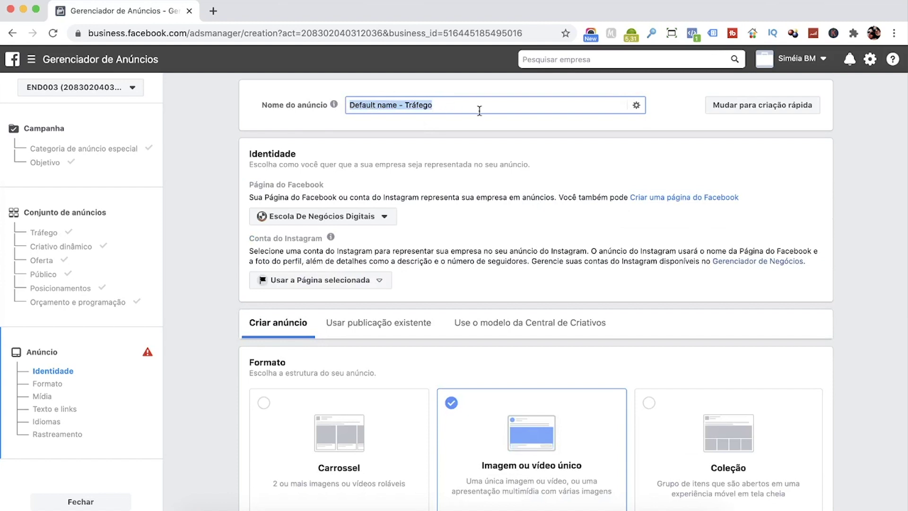
{"action": "type", "text": "Image"}
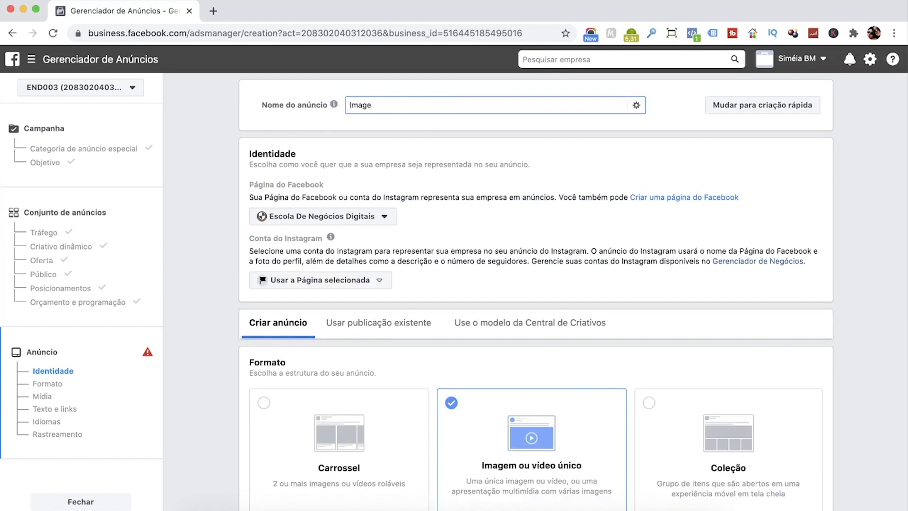
{"action": "type", "text": "m 1"}
{"action": "left_click_drag", "start_coordinate": [380, 105], "coordinate": [395, 103]}
{"action": "left_click", "coordinate": [220, 152]}
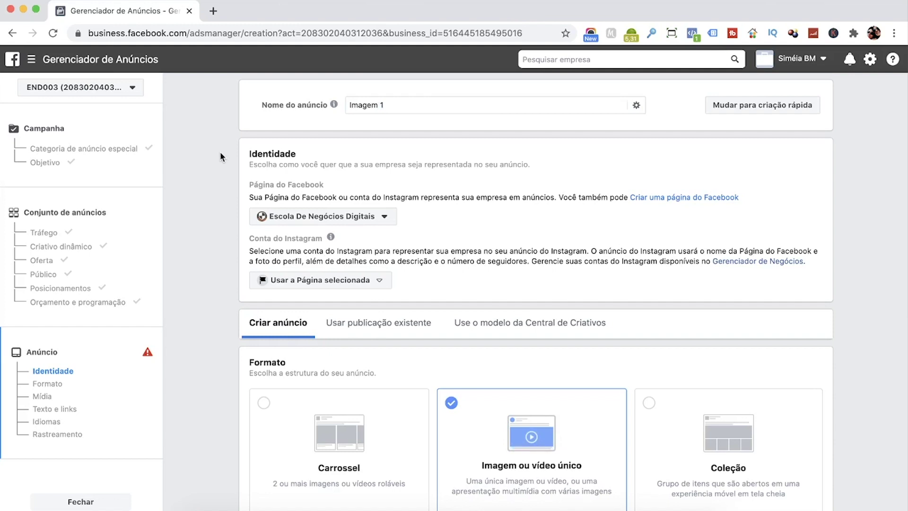
{"action": "left_click_drag", "start_coordinate": [358, 108], "coordinate": [412, 104]}
{"action": "left_click", "coordinate": [431, 103]}
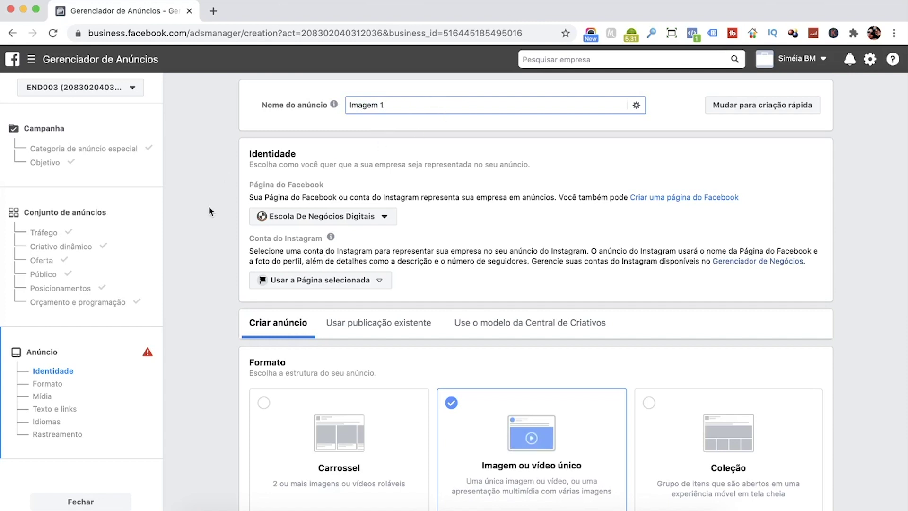
Set the Instagram account in the ad's identity to escoladenegociosdigitais, keeping the Escola De Negócios Digitais Facebook page
{"action": "scroll", "coordinate": [208, 207], "scroll_direction": "down", "scroll_amount": 2}
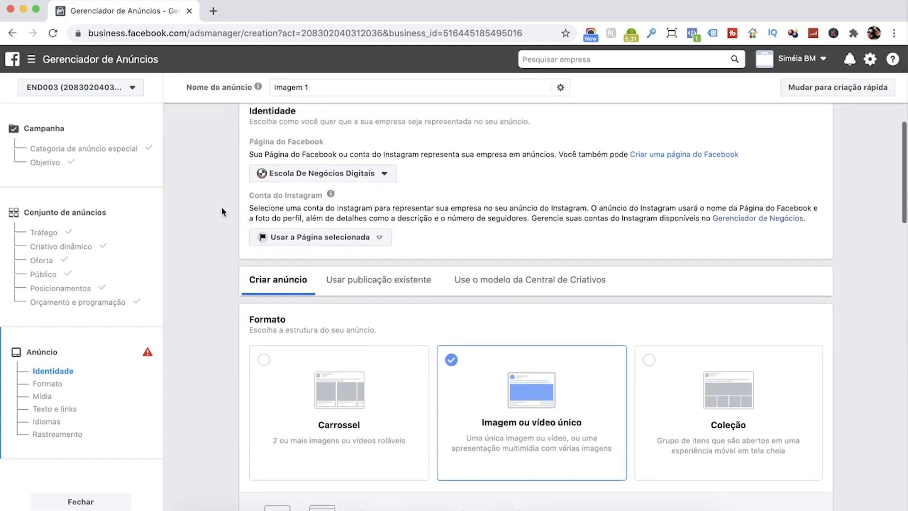
{"action": "scroll", "coordinate": [223, 211], "scroll_direction": "up", "scroll_amount": 1}
{"action": "left_click_drag", "start_coordinate": [466, 158], "coordinate": [342, 158]}
{"action": "left_click", "coordinate": [455, 158]}
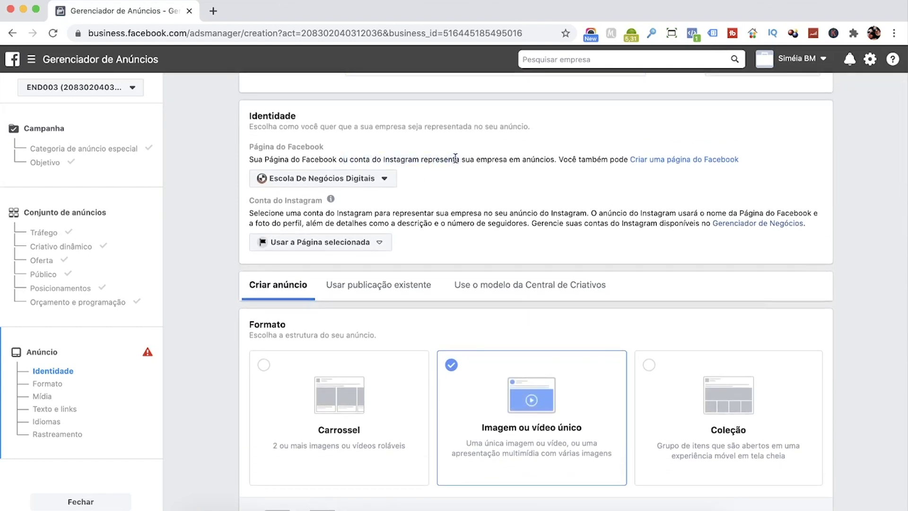
{"action": "left_click_drag", "start_coordinate": [254, 147], "coordinate": [323, 146]}
{"action": "left_click_drag", "start_coordinate": [435, 158], "coordinate": [585, 160]}
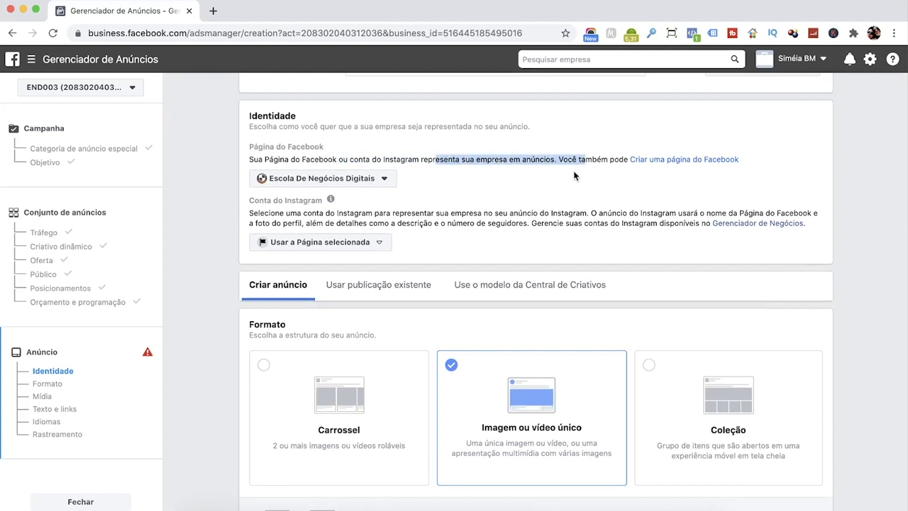
{"action": "left_click", "coordinate": [338, 234]}
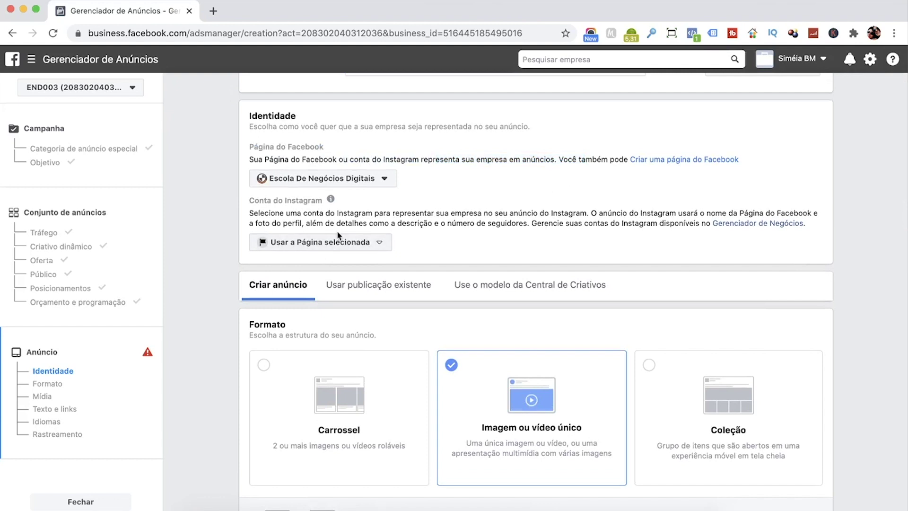
{"action": "left_click", "coordinate": [331, 242]}
{"action": "left_click", "coordinate": [331, 282]}
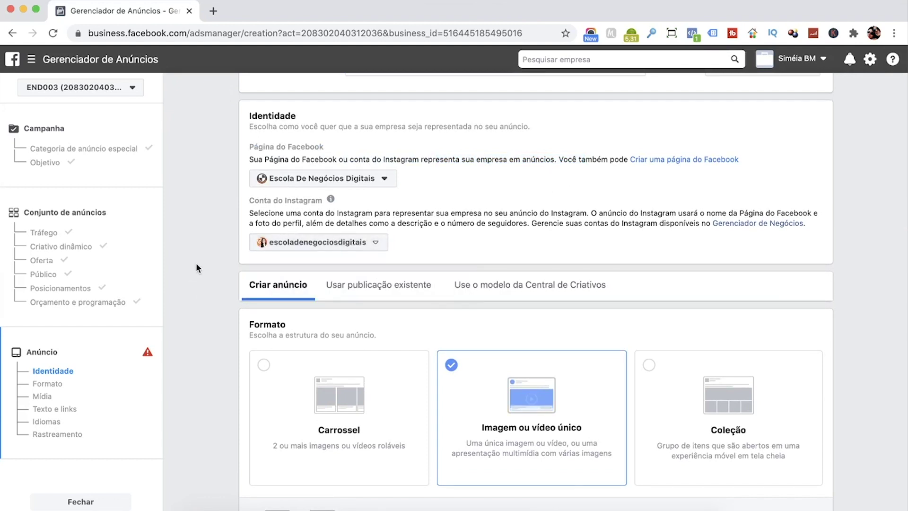
Review the ad's identity settings and look through the business tool shortcuts without leaving the ad
{"action": "left_click", "coordinate": [384, 188]}
{"action": "left_click", "coordinate": [218, 212]}
{"action": "left_click_drag", "start_coordinate": [285, 216], "coordinate": [447, 224]}
{"action": "left_click", "coordinate": [451, 225]}
{"action": "scroll", "coordinate": [204, 236], "scroll_direction": "down", "scroll_amount": 3}
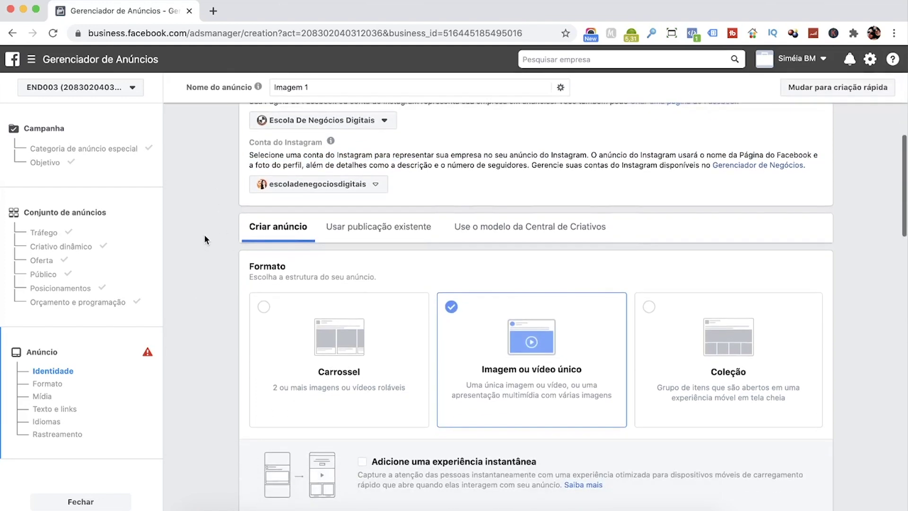
{"action": "scroll", "coordinate": [204, 239], "scroll_direction": "down", "scroll_amount": 3}
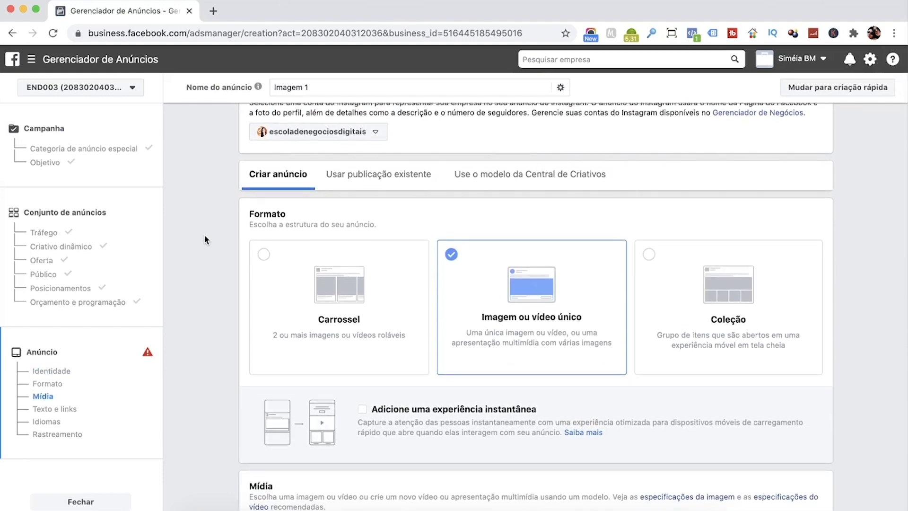
{"action": "scroll", "coordinate": [203, 234], "scroll_direction": "up", "scroll_amount": 3}
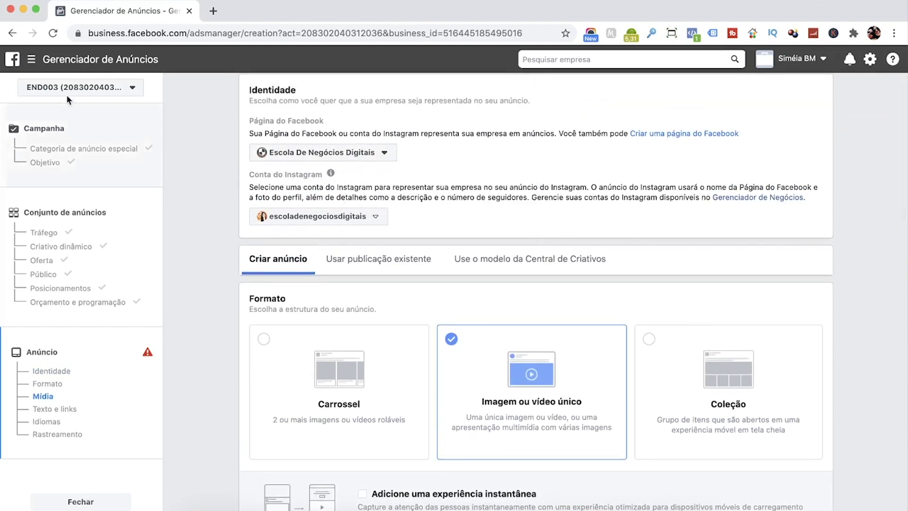
{"action": "left_click", "coordinate": [33, 59]}
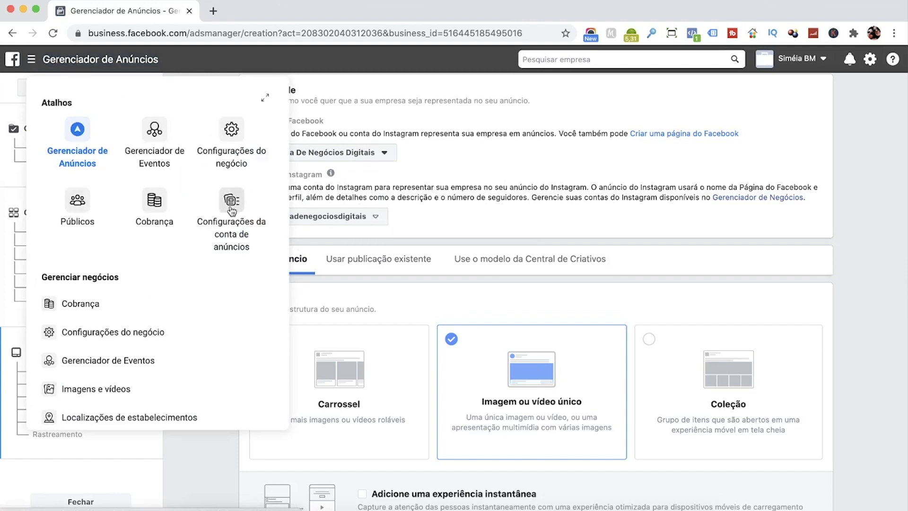
{"action": "left_click", "coordinate": [312, 209]}
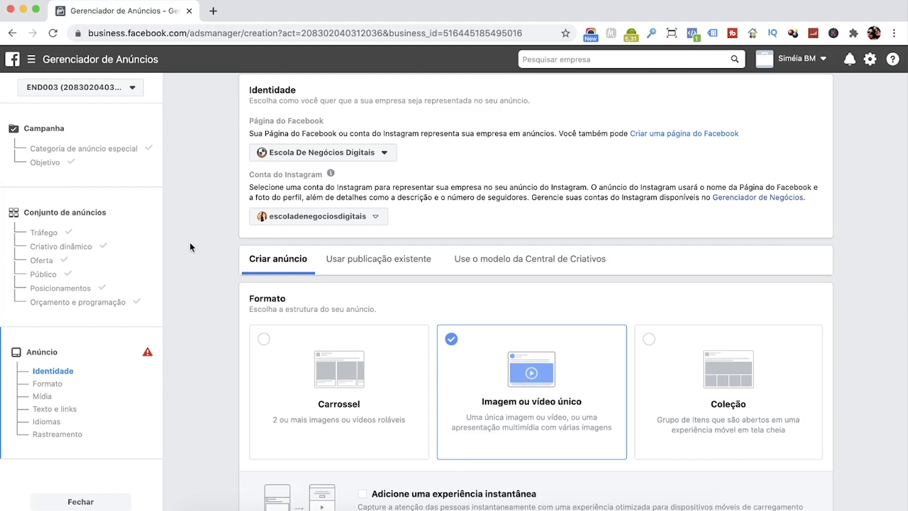
Examine the ad's format choices, media options, and text and link fields
{"action": "scroll", "coordinate": [189, 242], "scroll_direction": "down", "scroll_amount": 1}
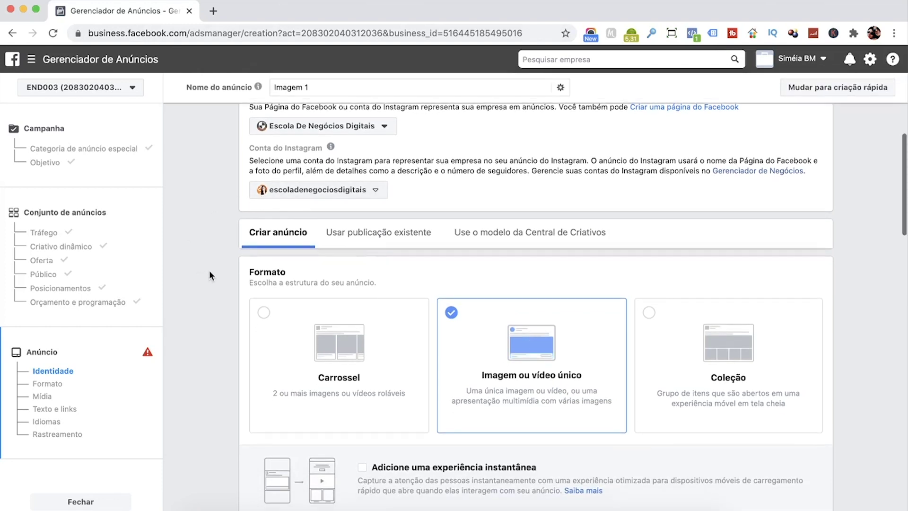
{"action": "scroll", "coordinate": [210, 276], "scroll_direction": "down", "scroll_amount": 4}
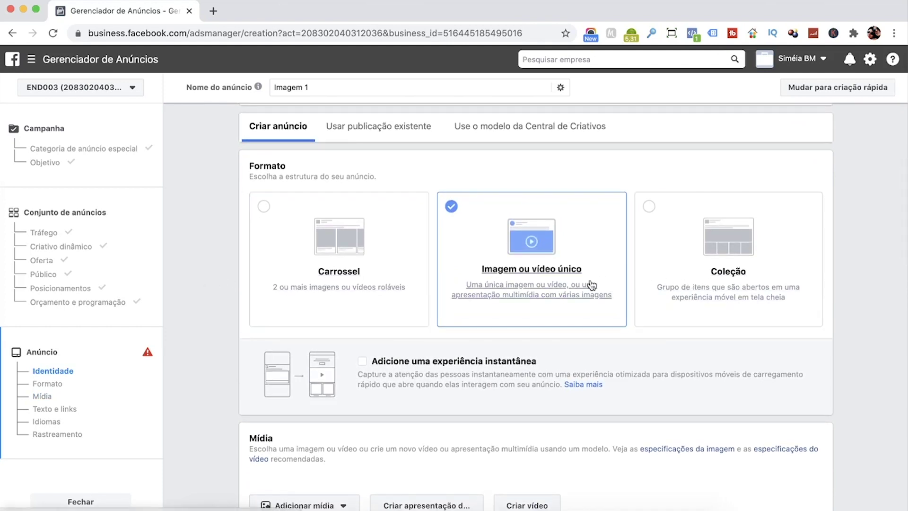
{"action": "scroll", "coordinate": [214, 287], "scroll_direction": "down", "scroll_amount": 6}
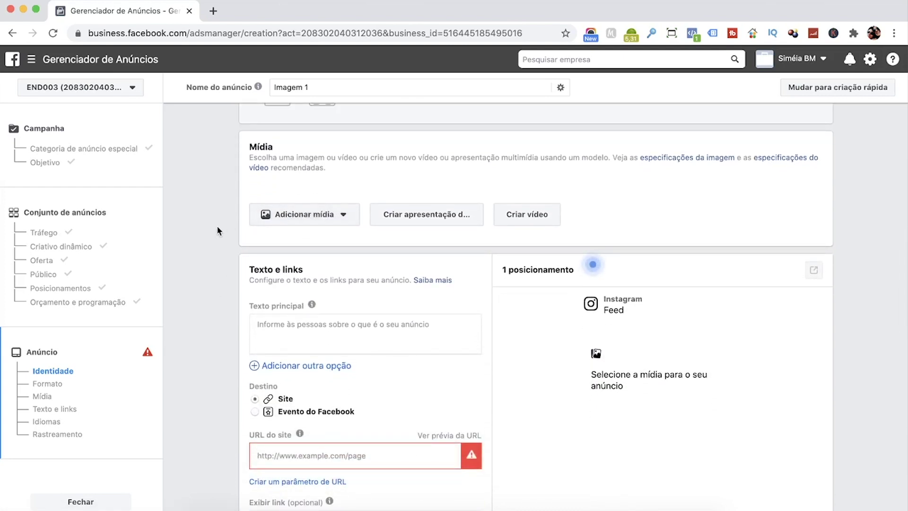
{"action": "scroll", "coordinate": [216, 226], "scroll_direction": "down", "scroll_amount": 4}
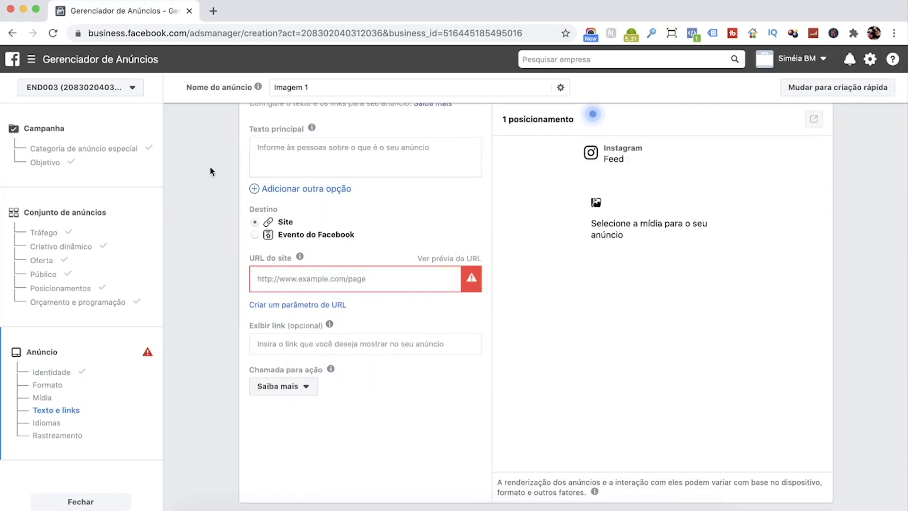
Switch the ad from creating new content to using an existing post, and open the post selection
{"action": "scroll", "coordinate": [211, 170], "scroll_direction": "up", "scroll_amount": 3}
{"action": "scroll", "coordinate": [219, 212], "scroll_direction": "up", "scroll_amount": 10}
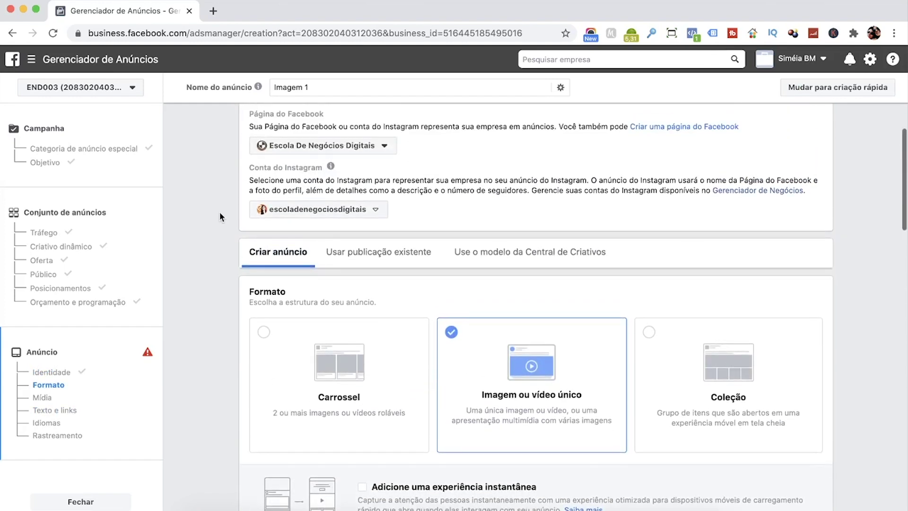
{"action": "scroll", "coordinate": [219, 211], "scroll_direction": "down", "scroll_amount": 1}
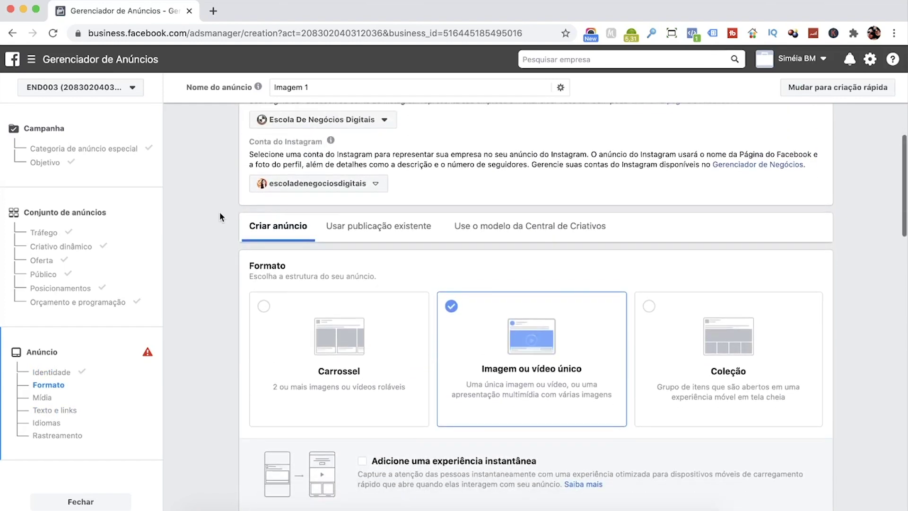
{"action": "left_click", "coordinate": [388, 236]}
{"action": "scroll", "coordinate": [213, 257], "scroll_direction": "down", "scroll_amount": 3}
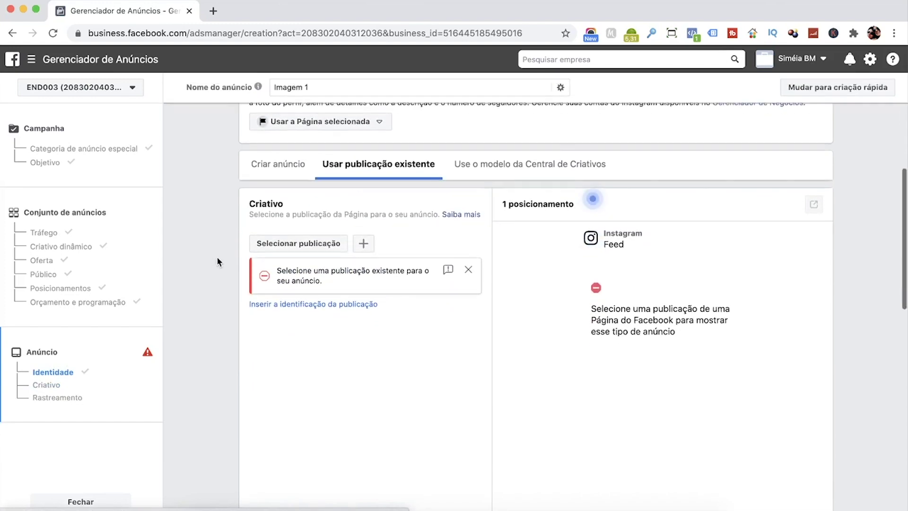
{"action": "scroll", "coordinate": [217, 261], "scroll_direction": "down", "scroll_amount": 1}
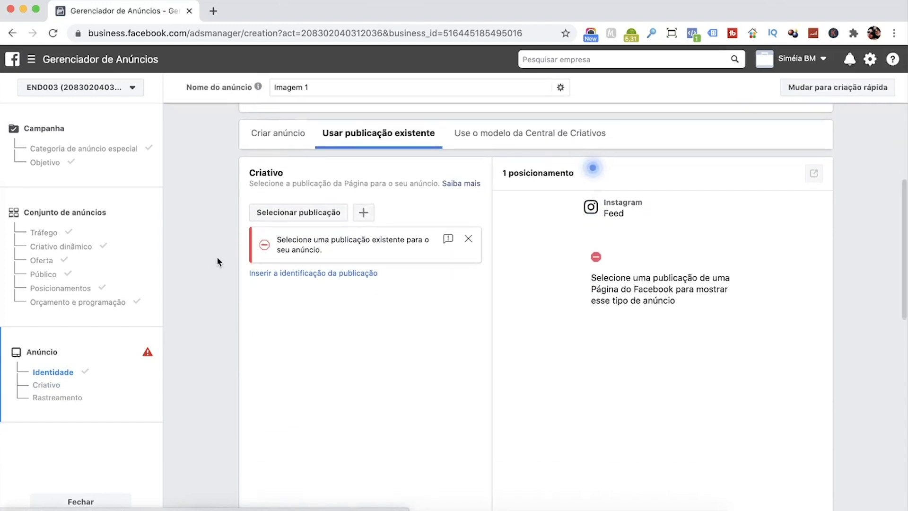
{"action": "left_click", "coordinate": [292, 212]}
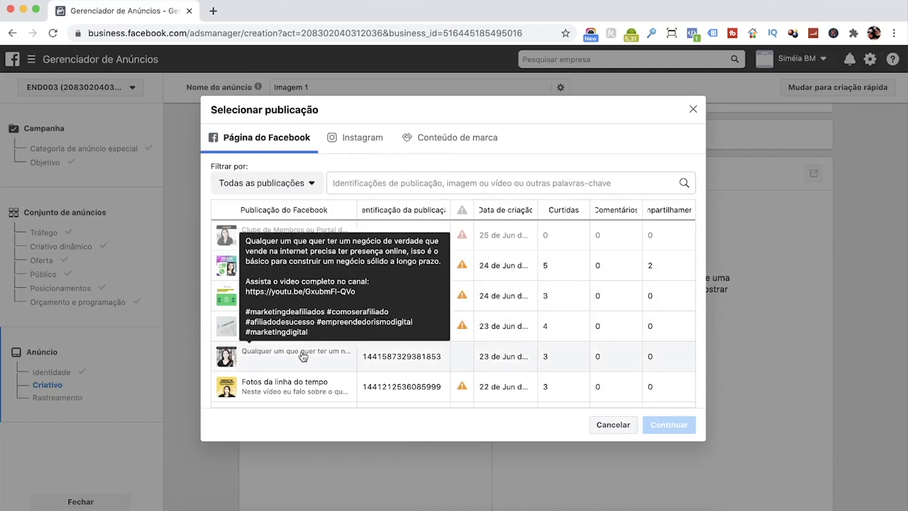
Compare the posts available from the Facebook Page, Instagram and branded content sources
{"action": "left_click", "coordinate": [352, 142]}
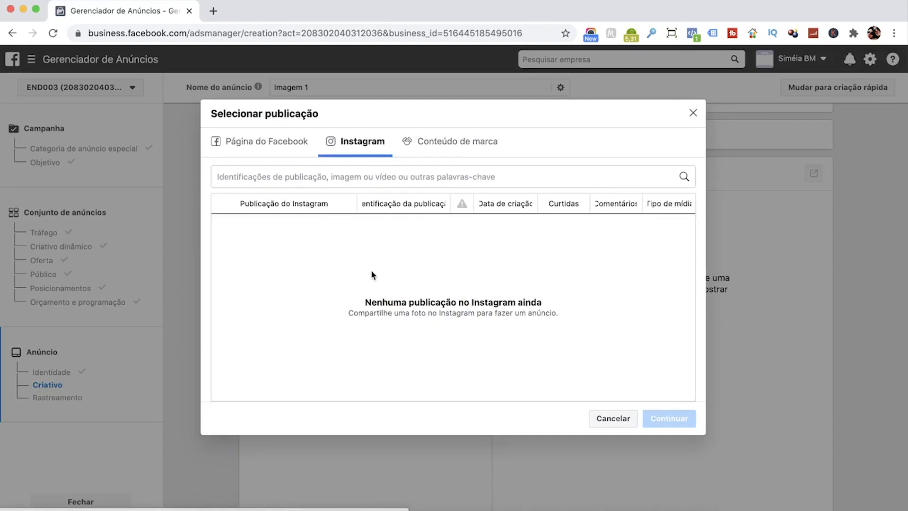
{"action": "left_click_drag", "start_coordinate": [372, 302], "coordinate": [571, 320]}
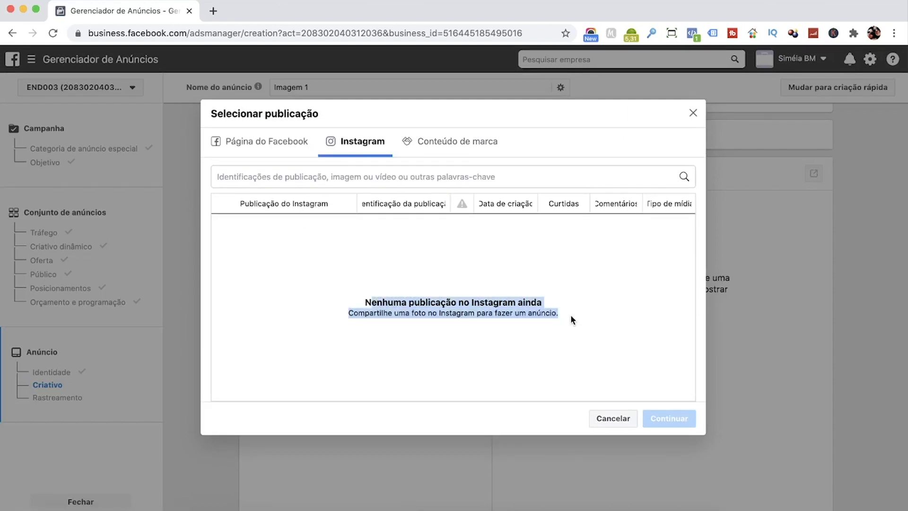
{"action": "left_click_drag", "start_coordinate": [544, 350], "coordinate": [365, 297]}
{"action": "left_click_drag", "start_coordinate": [379, 282], "coordinate": [572, 310]}
{"action": "left_click", "coordinate": [572, 308]}
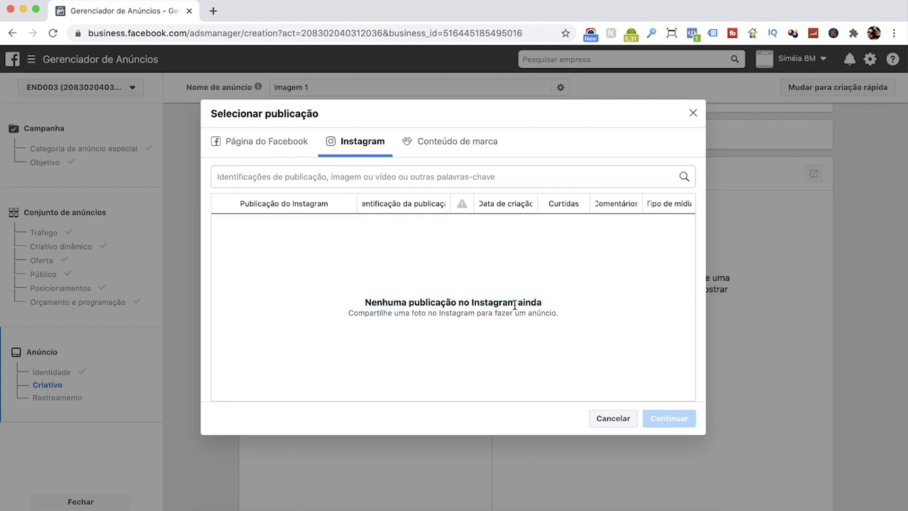
{"action": "left_click", "coordinate": [287, 146]}
{"action": "left_click", "coordinate": [359, 142]}
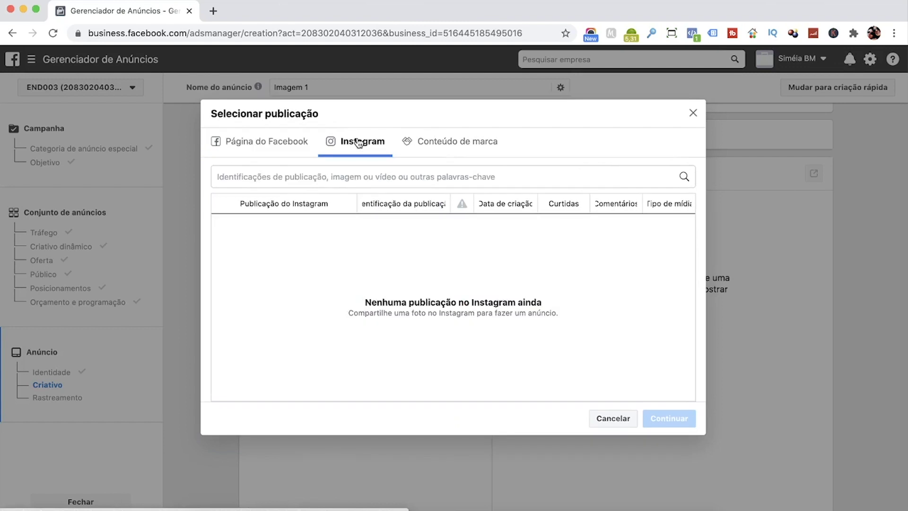
{"action": "left_click", "coordinate": [453, 145]}
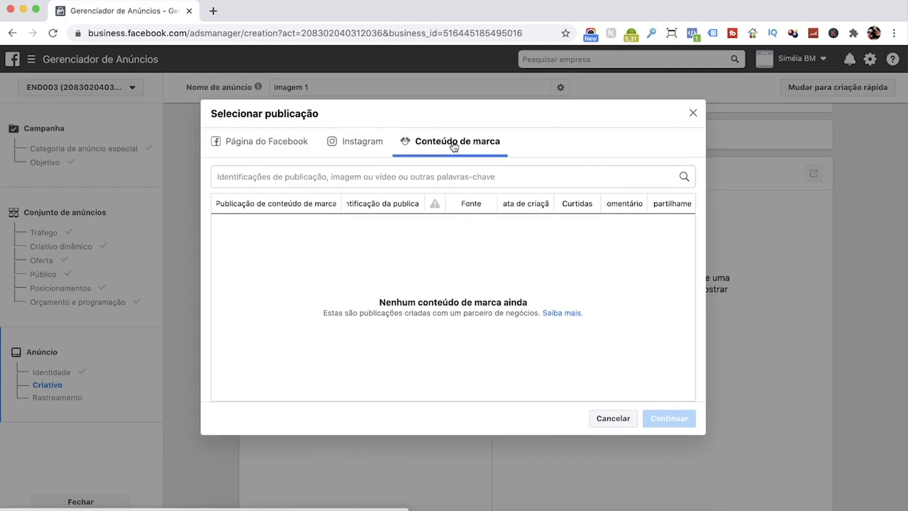
{"action": "left_click", "coordinate": [349, 145]}
{"action": "left_click", "coordinate": [277, 144]}
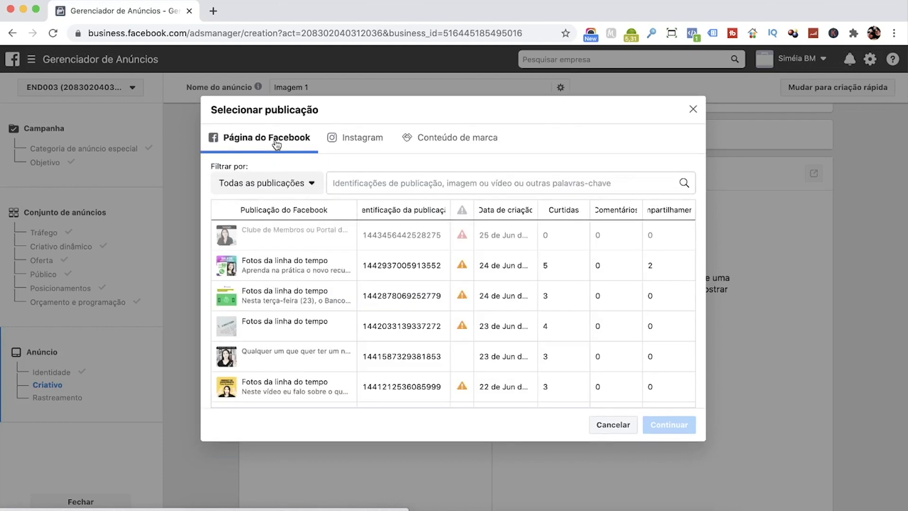
{"action": "left_click", "coordinate": [349, 139]}
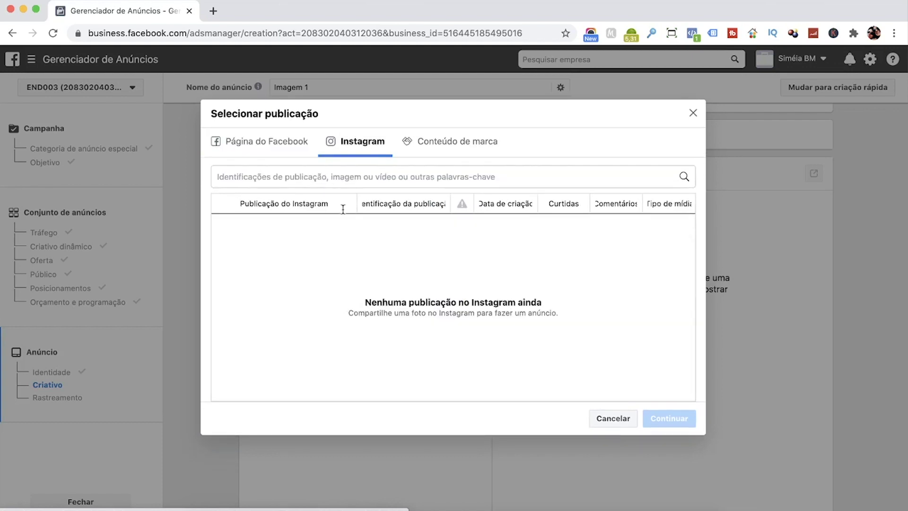
{"action": "triple_click", "coordinate": [387, 305]}
{"action": "left_click", "coordinate": [570, 323]}
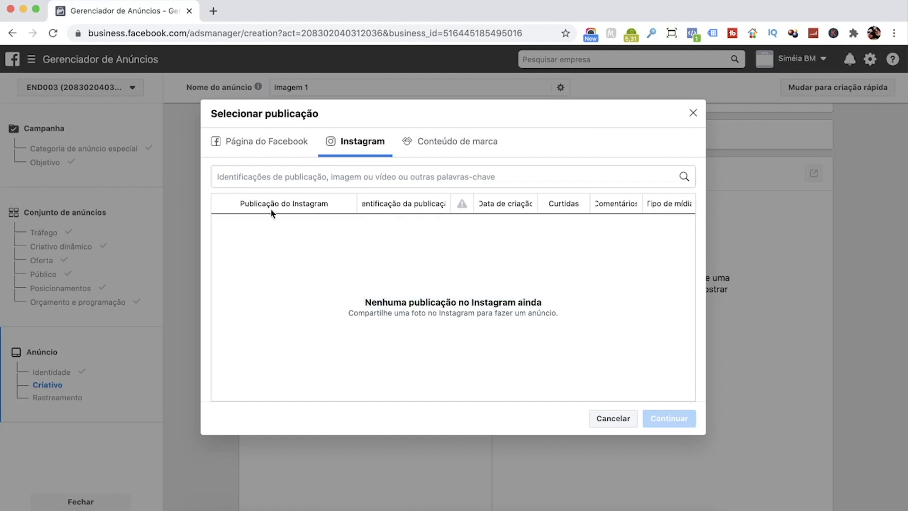
Use the Facebook Page post of 24 Jun 2020 about WhatsApp video conferencing as the ad creative and review its preview
{"action": "left_click", "coordinate": [260, 153]}
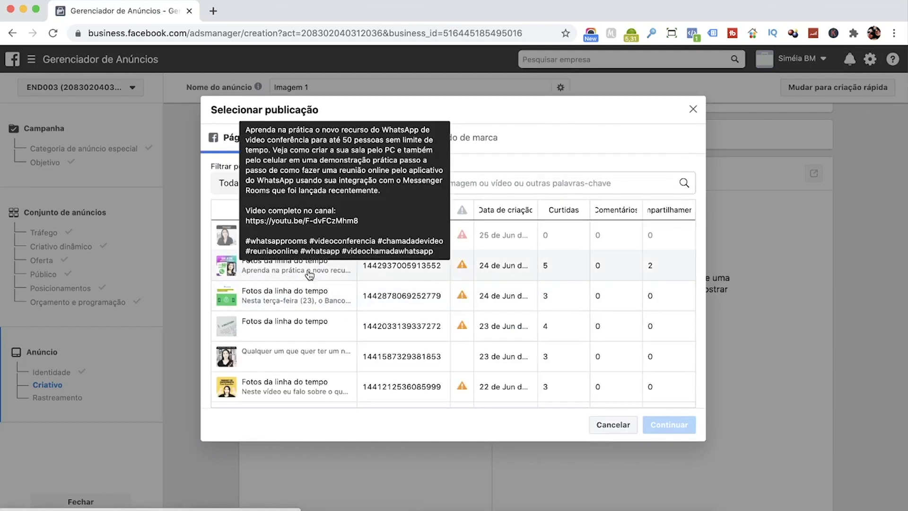
{"action": "left_click", "coordinate": [291, 270]}
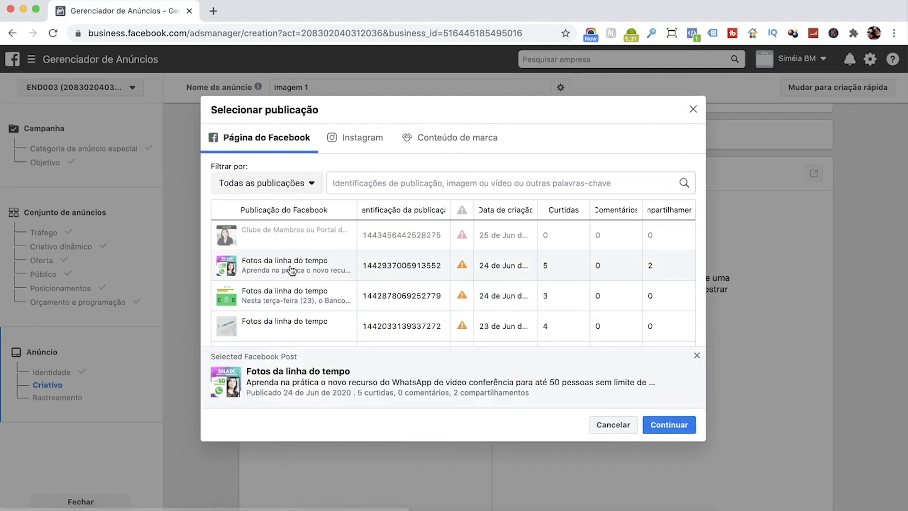
{"action": "left_click", "coordinate": [674, 425]}
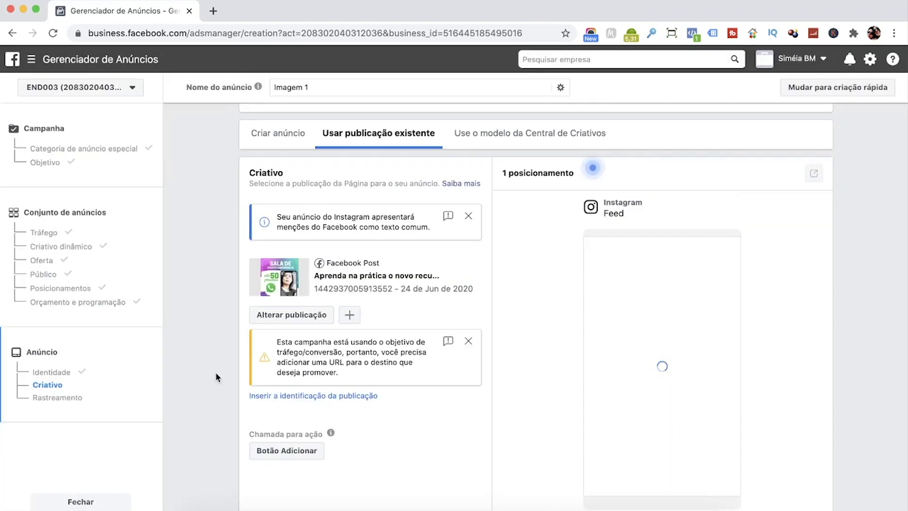
{"action": "scroll", "coordinate": [215, 371], "scroll_direction": "down", "scroll_amount": 2}
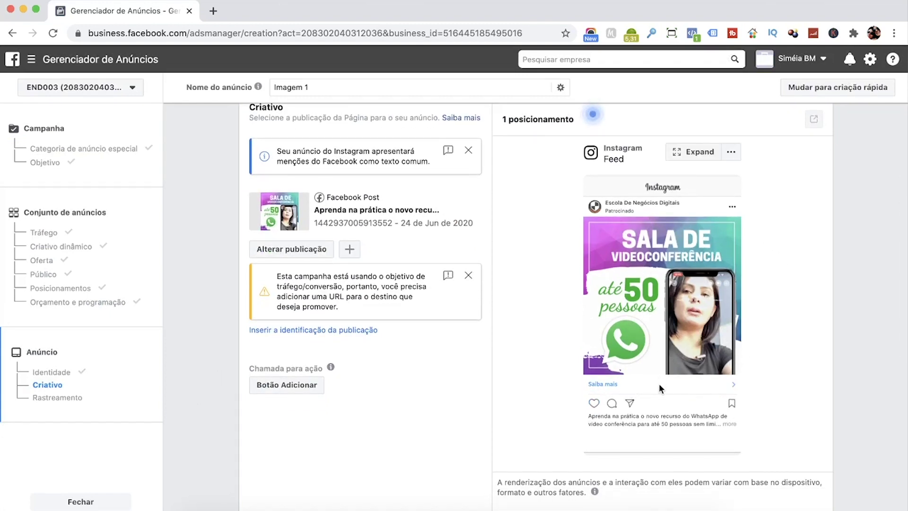
{"action": "scroll", "coordinate": [659, 387], "scroll_direction": "up", "scroll_amount": 3}
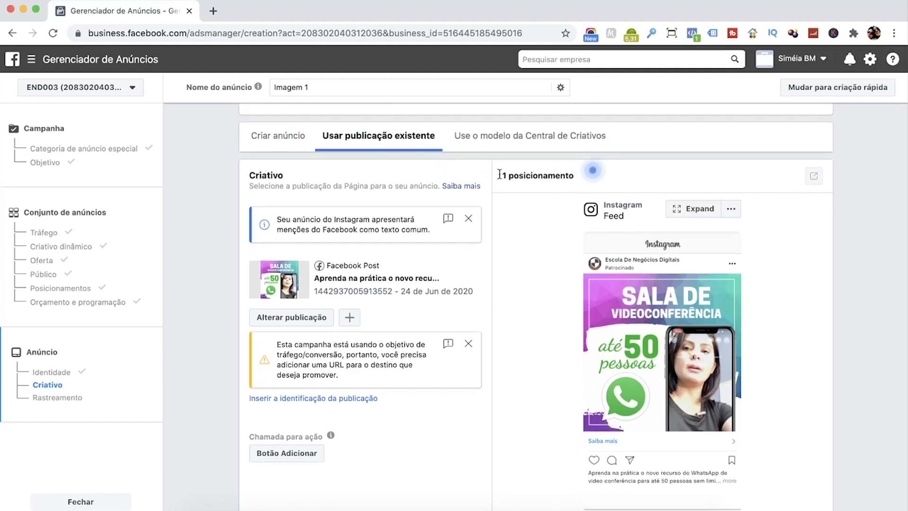
{"action": "scroll", "coordinate": [516, 220], "scroll_direction": "down", "scroll_amount": 1}
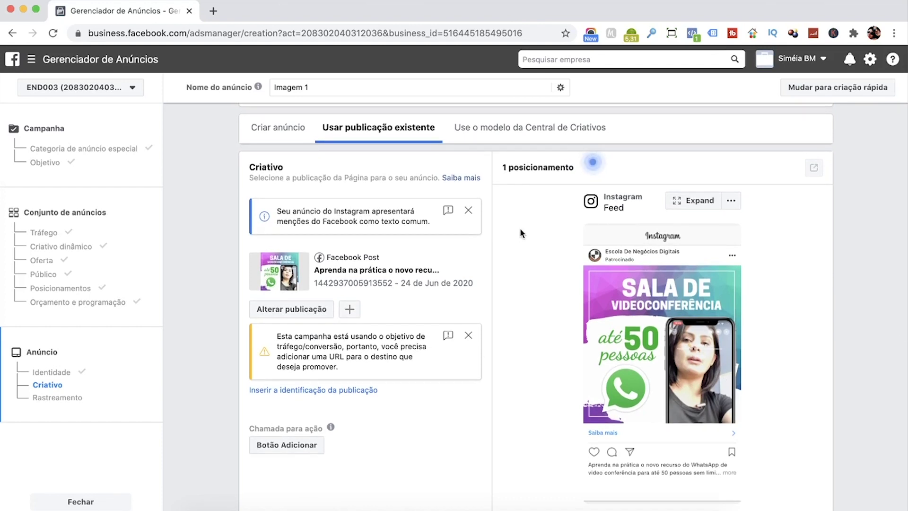
{"action": "scroll", "coordinate": [520, 232], "scroll_direction": "down", "scroll_amount": 2}
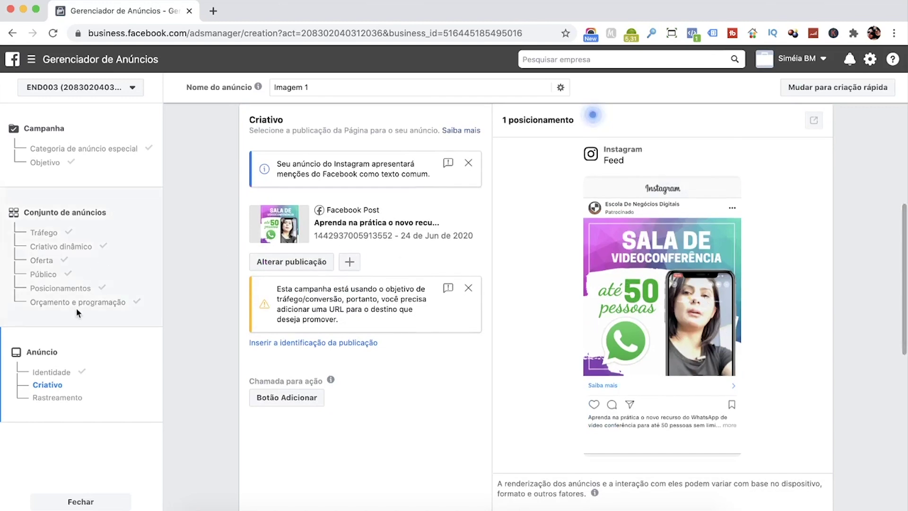
Add Explorar do Instagram and Instagram Stories to the ad set's manual placements
{"action": "left_click", "coordinate": [49, 289]}
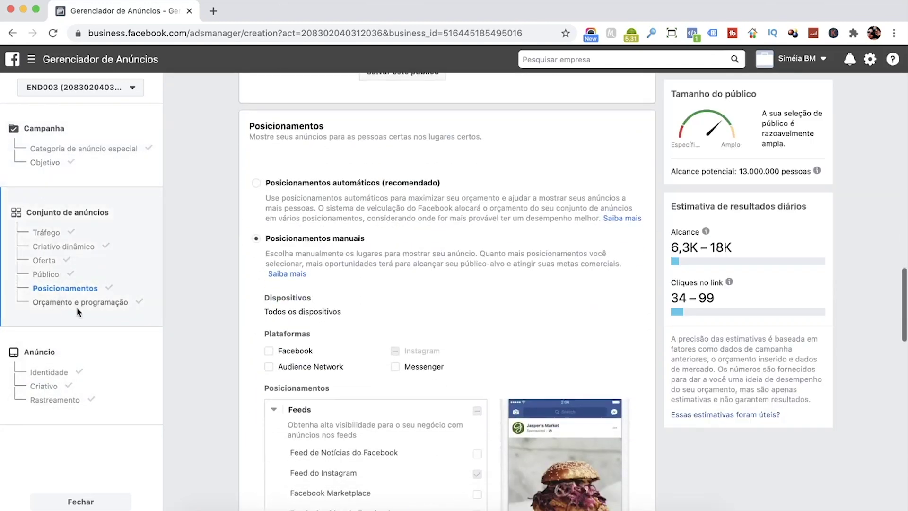
{"action": "scroll", "coordinate": [290, 331], "scroll_direction": "down", "scroll_amount": 7}
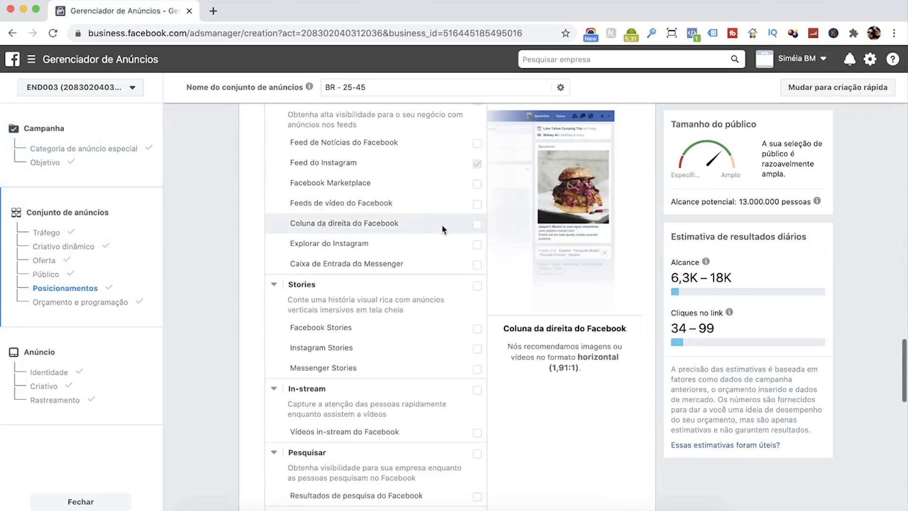
{"action": "left_click", "coordinate": [477, 248]}
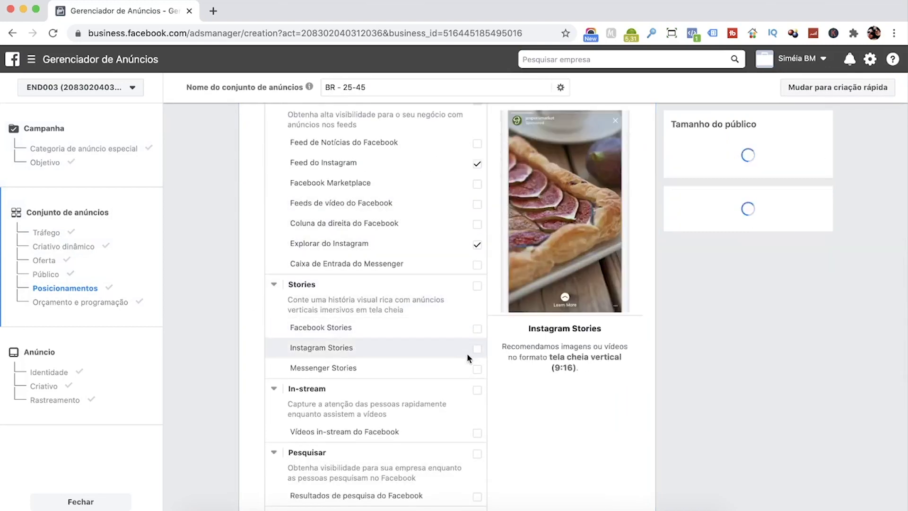
{"action": "left_click", "coordinate": [467, 354]}
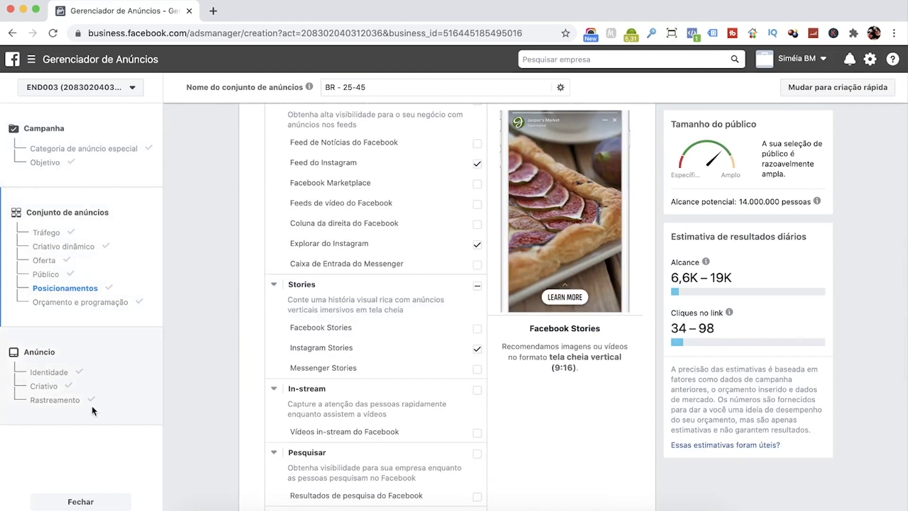
Return to the ad's creative and preview the post in Instagram Explore, Stories and Feed
{"action": "left_click", "coordinate": [44, 389]}
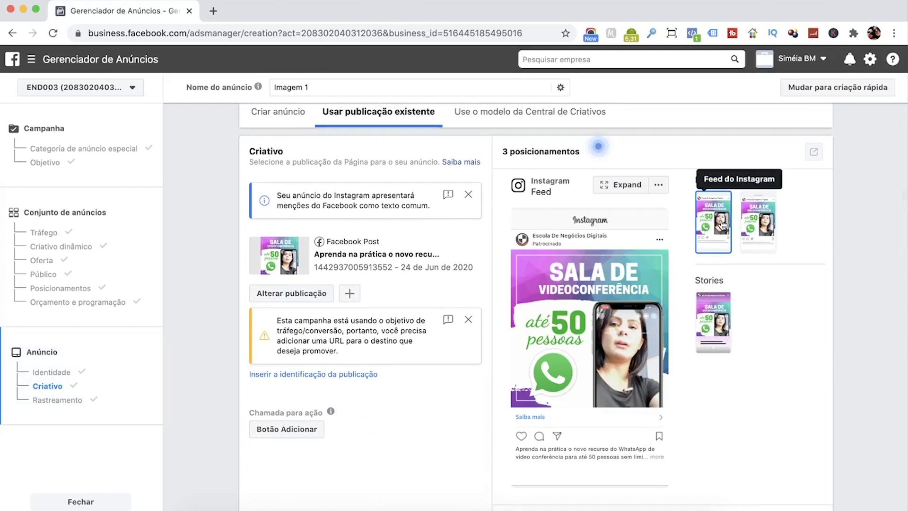
{"action": "left_click", "coordinate": [760, 219]}
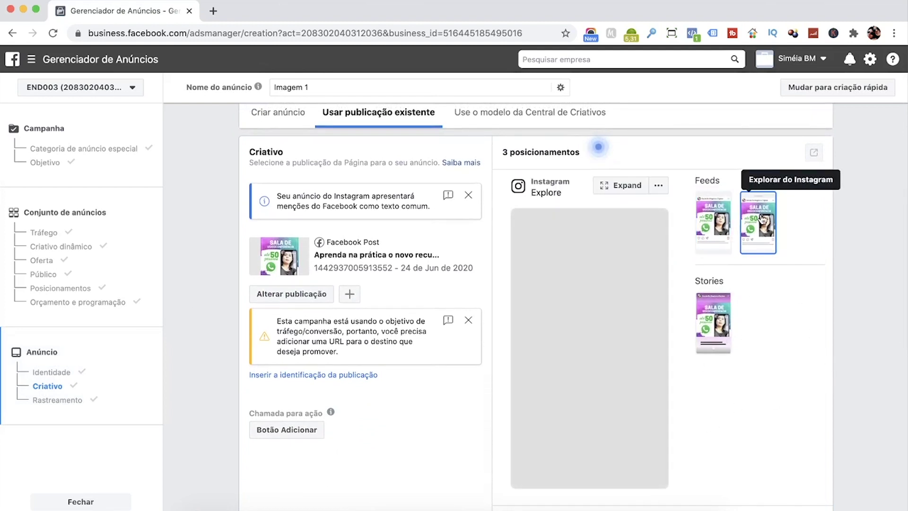
{"action": "left_click", "coordinate": [724, 307]}
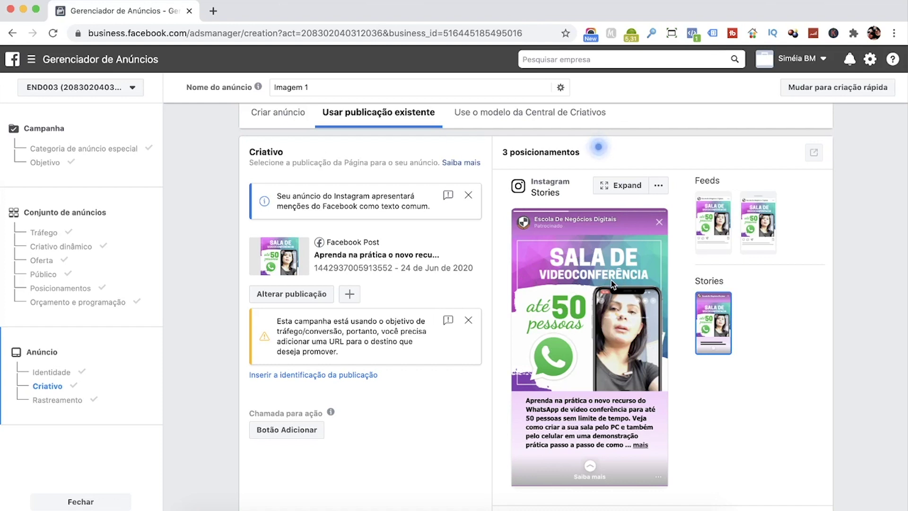
{"action": "left_click", "coordinate": [719, 229]}
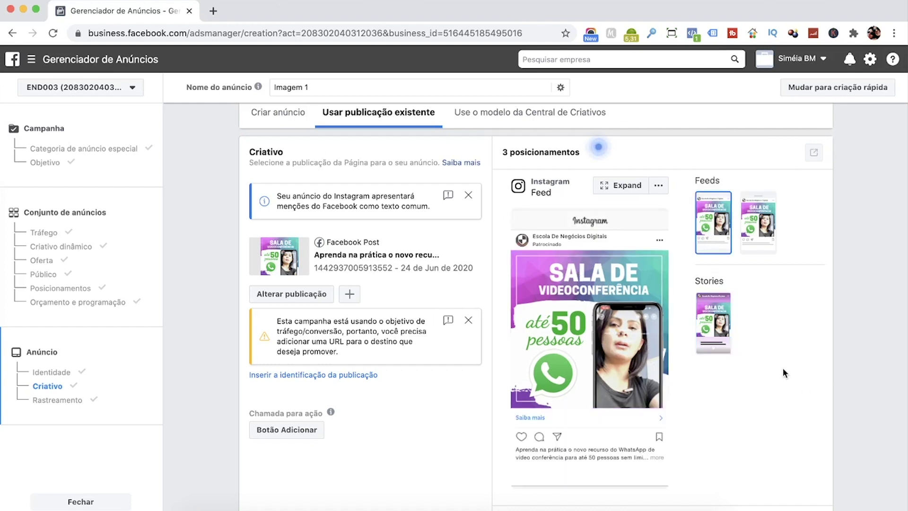
{"action": "scroll", "coordinate": [788, 365], "scroll_direction": "down", "scroll_amount": 3}
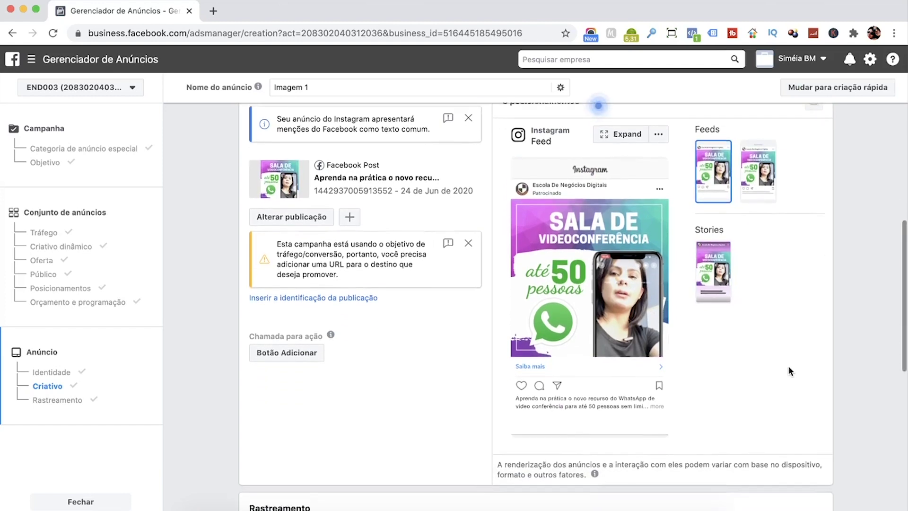
Inspect the call-to-action settings and the required website URL field for the post, and close them without adding one
{"action": "mouse_move", "coordinate": [320, 342]}
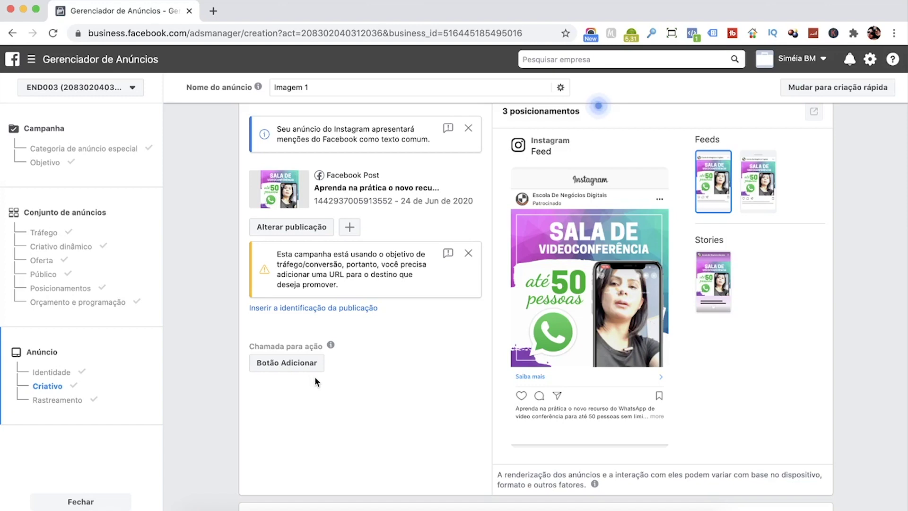
{"action": "left_click", "coordinate": [279, 362]}
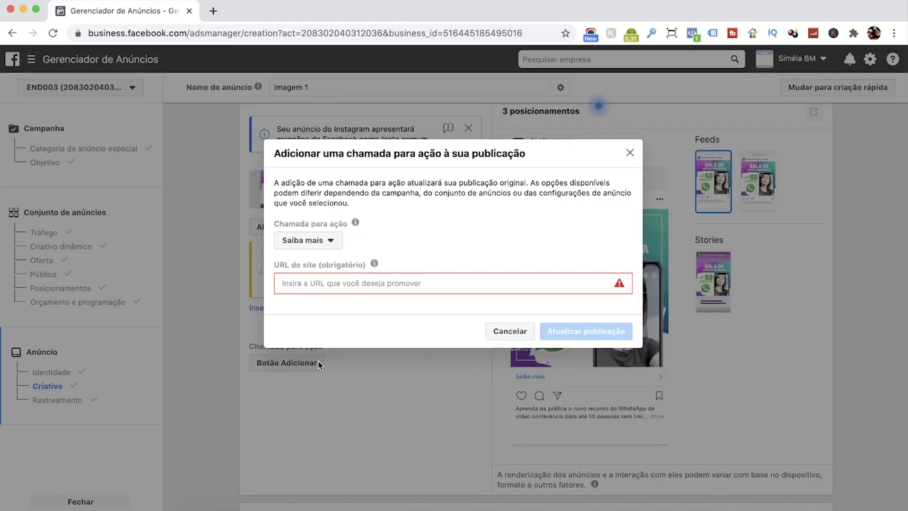
{"action": "mouse_move", "coordinate": [373, 270]}
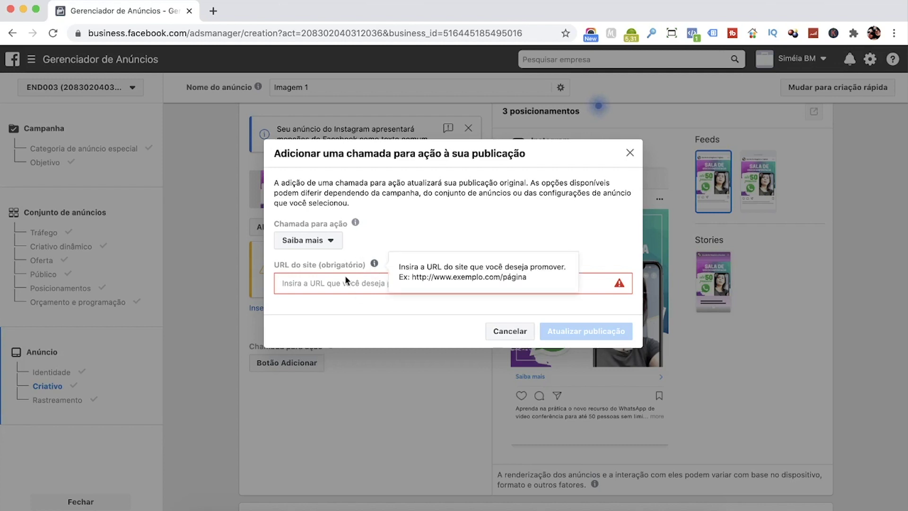
{"action": "left_click", "coordinate": [327, 286]}
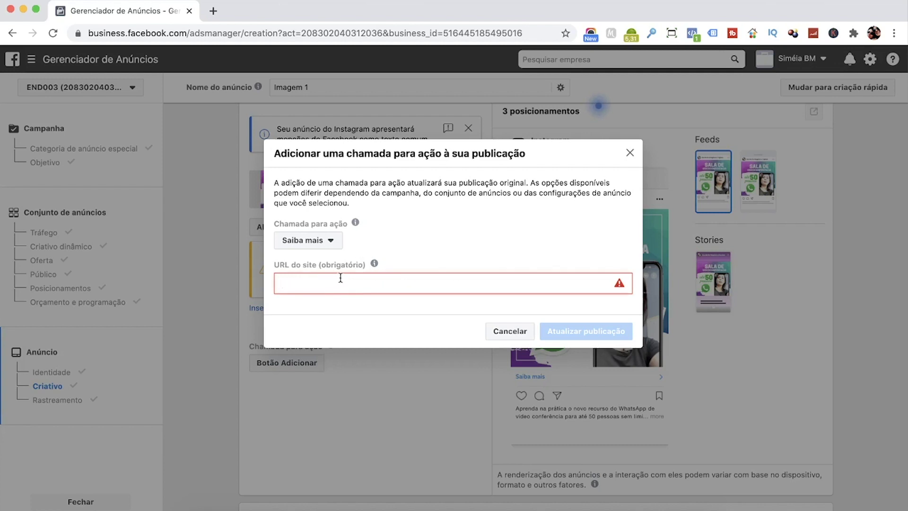
{"action": "left_click", "coordinate": [492, 332]}
{"action": "mouse_move", "coordinate": [335, 345]}
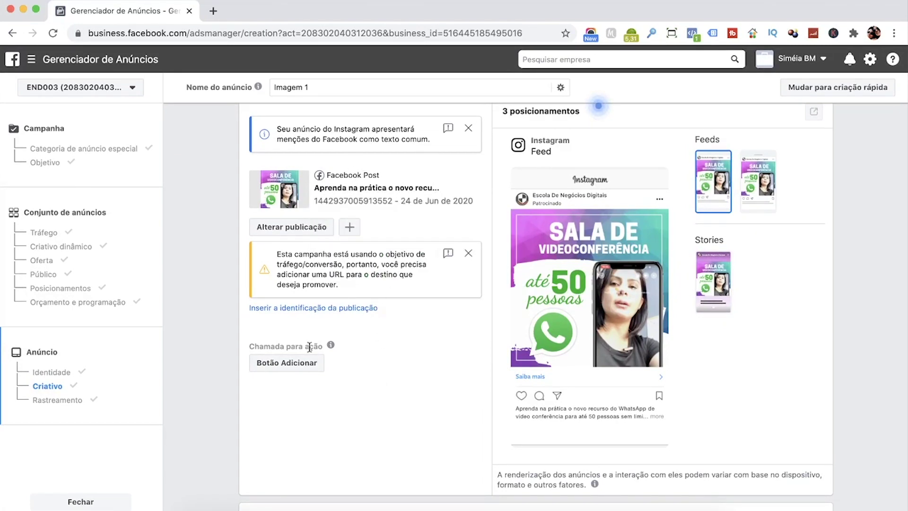
Start adding a call to action to the post, choosing Saiba mais and making the required website URL ready for entry
{"action": "left_click", "coordinate": [291, 365]}
{"action": "left_click", "coordinate": [300, 285]}
{"action": "left_click", "coordinate": [319, 244]}
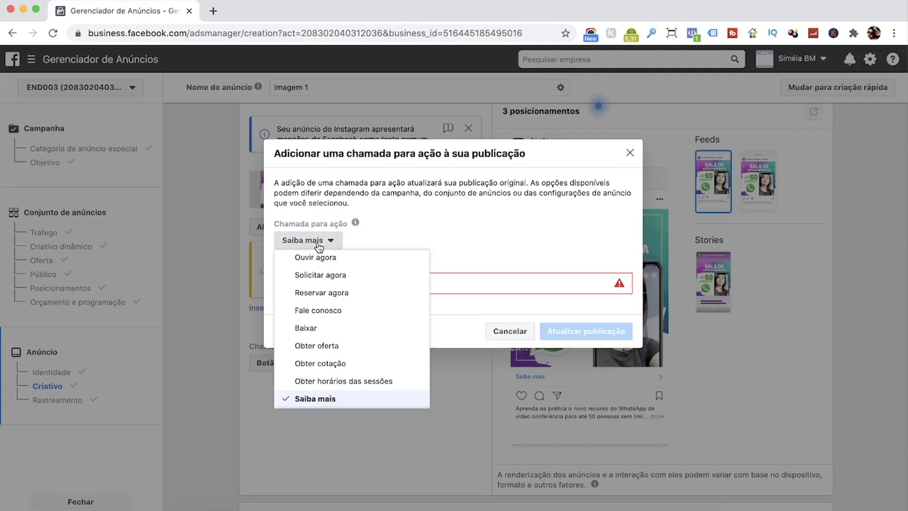
{"action": "left_click", "coordinate": [312, 399]}
{"action": "left_click", "coordinate": [331, 283]}
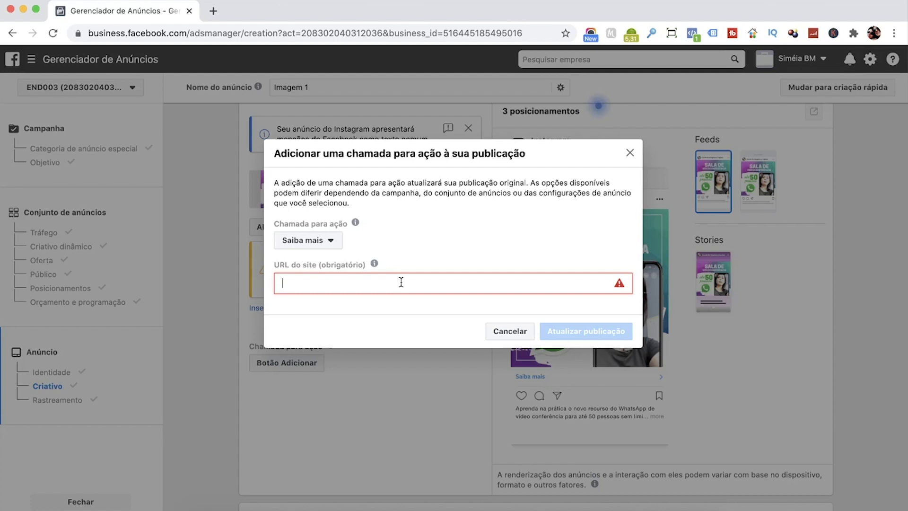
Open the Negocio Digital Express landing page in a new browser tab and copy its address, lp.escoladenegociosdigitais.com/negocio-digital-express/
{"action": "left_click", "coordinate": [213, 11]}
{"action": "type", "text": "negocios"}
{"action": "key", "text": "Down"}
{"action": "key", "text": "Down"}
{"action": "key", "text": "Down"}
{"action": "key", "text": "Down"}
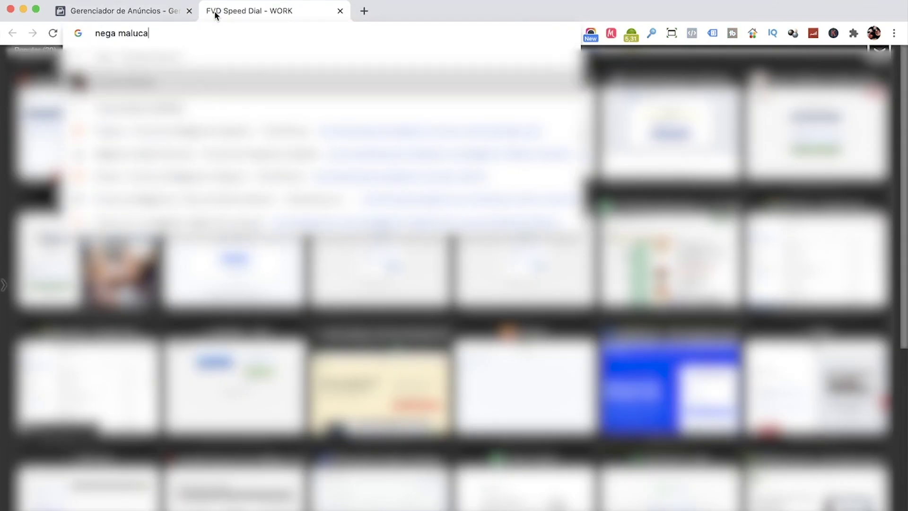
{"action": "key", "text": "Down"}
{"action": "key", "text": "Return"}
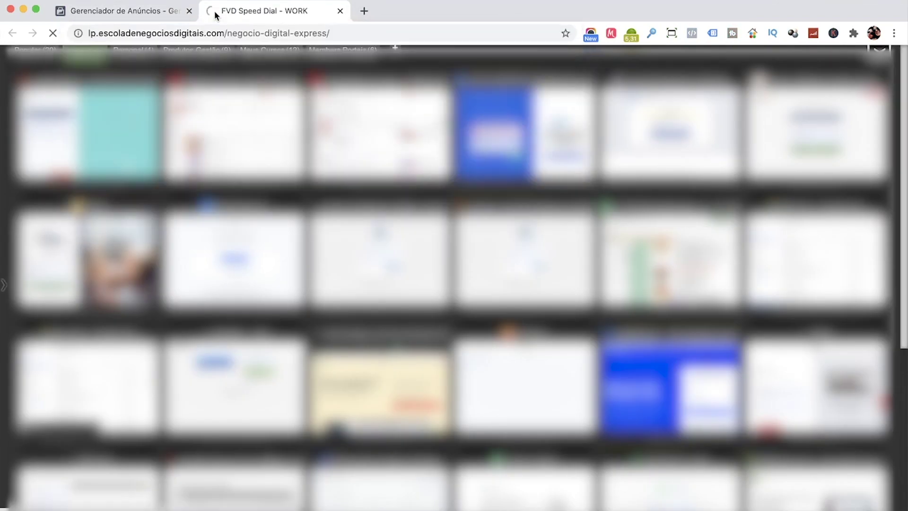
{"action": "left_click", "coordinate": [209, 33]}
{"action": "key", "text": "super+c"}
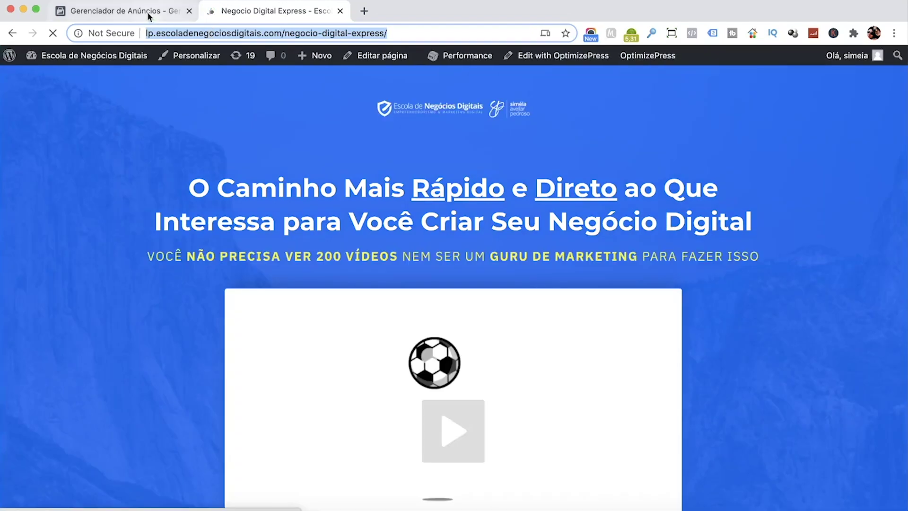
Paste the copied landing page address as the call to action's website URL in the ads manager and update the post
{"action": "left_click", "coordinate": [135, 13]}
{"action": "left_click", "coordinate": [358, 289]}
{"action": "key", "text": "super+v"}
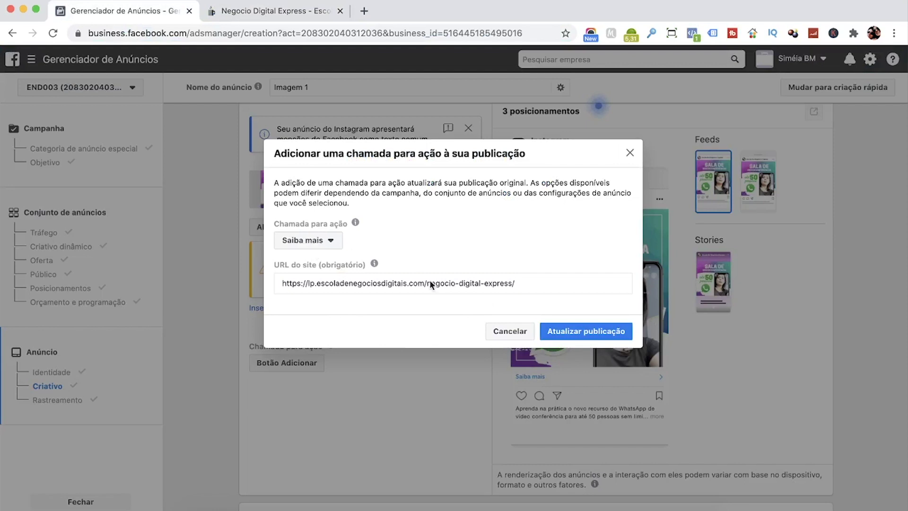
{"action": "left_click", "coordinate": [569, 333]}
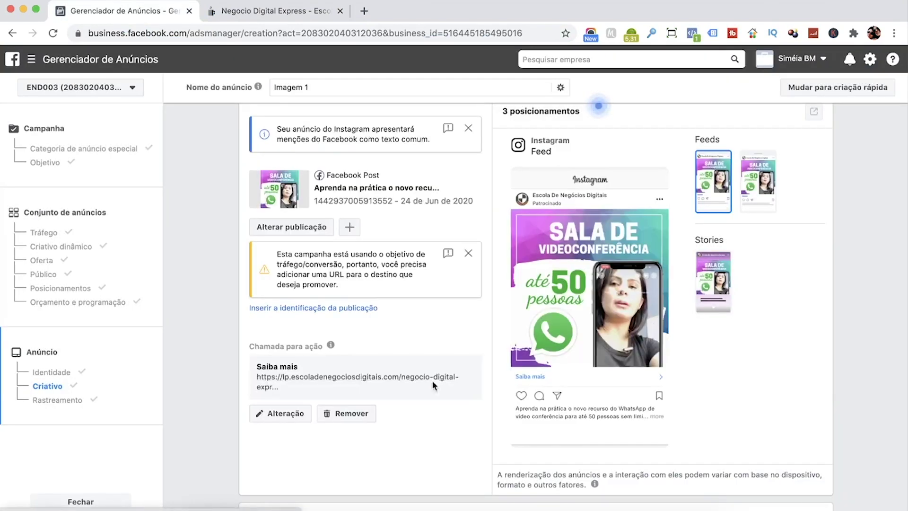
Review the ad's call to action and tracking settings, switching the Facebook pixel off and back on
{"action": "left_click_drag", "start_coordinate": [522, 376], "coordinate": [549, 375]}
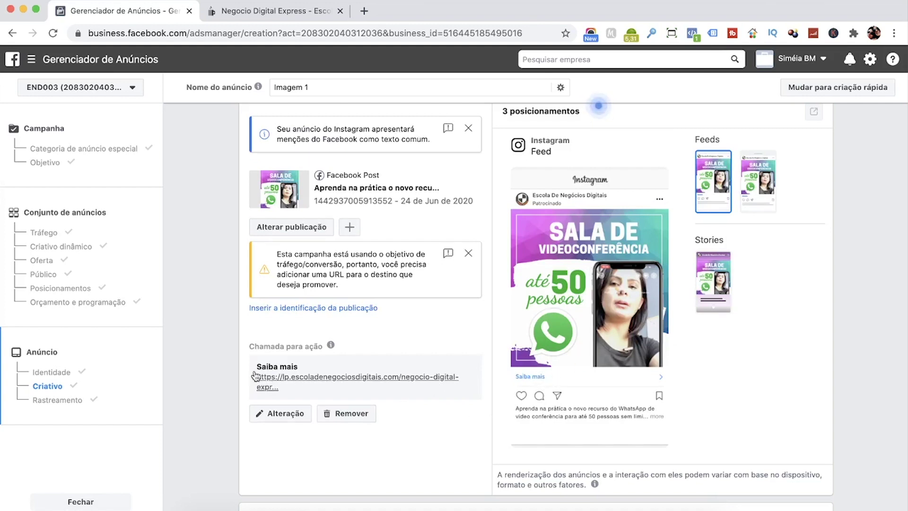
{"action": "scroll", "coordinate": [466, 441], "scroll_direction": "down", "scroll_amount": 6}
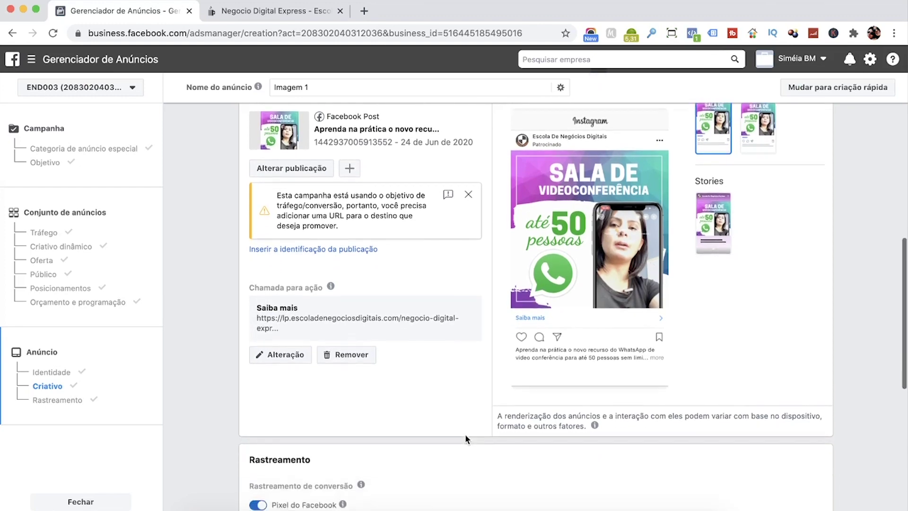
{"action": "scroll", "coordinate": [464, 433], "scroll_direction": "down", "scroll_amount": 2}
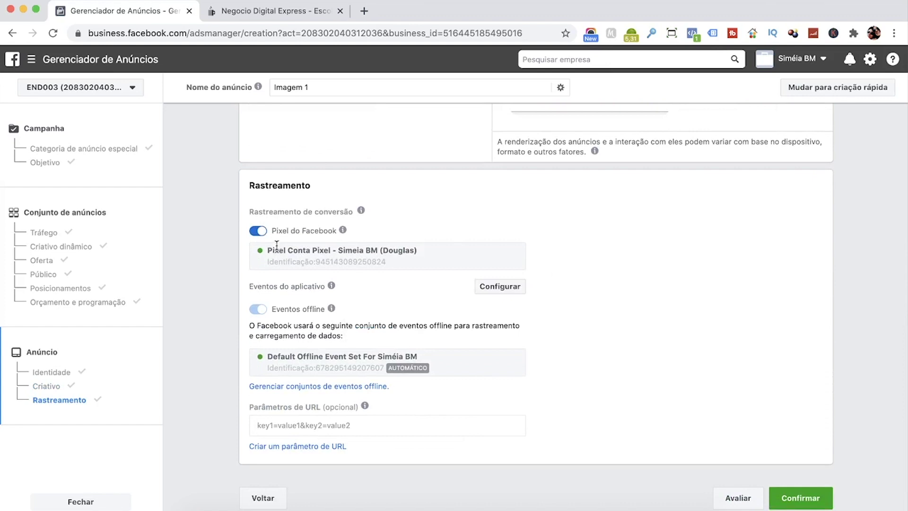
{"action": "left_click", "coordinate": [257, 232]}
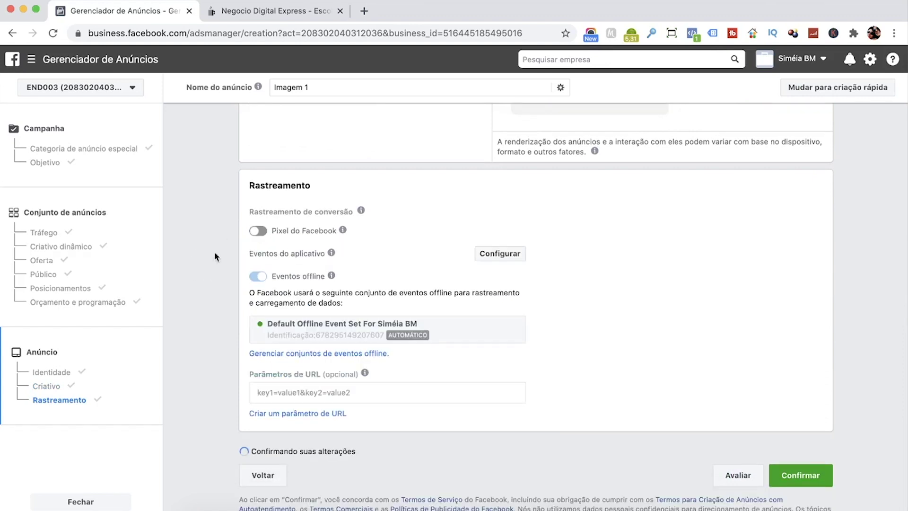
{"action": "left_click", "coordinate": [258, 231]}
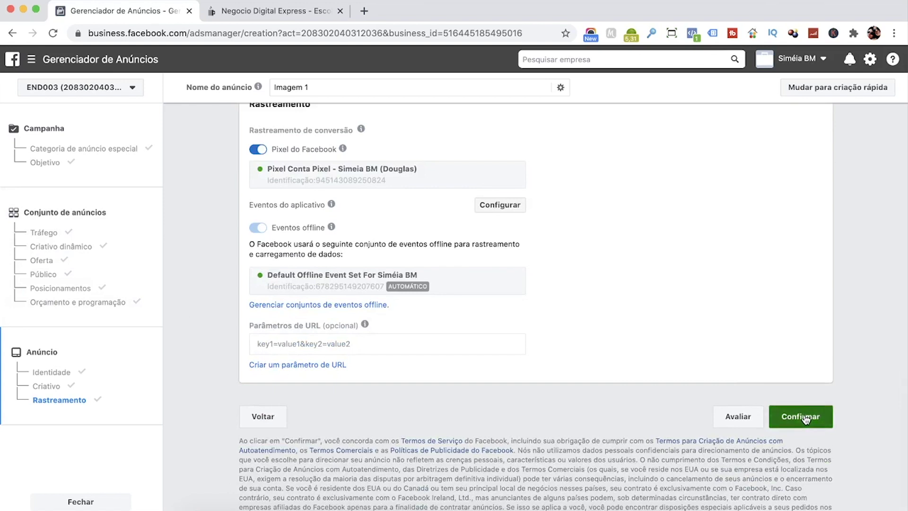
Confirm the ad for publishing and turn off the Tráfego - Curso Negocio Digital Express campaign in the campaign list
{"action": "left_click", "coordinate": [804, 416]}
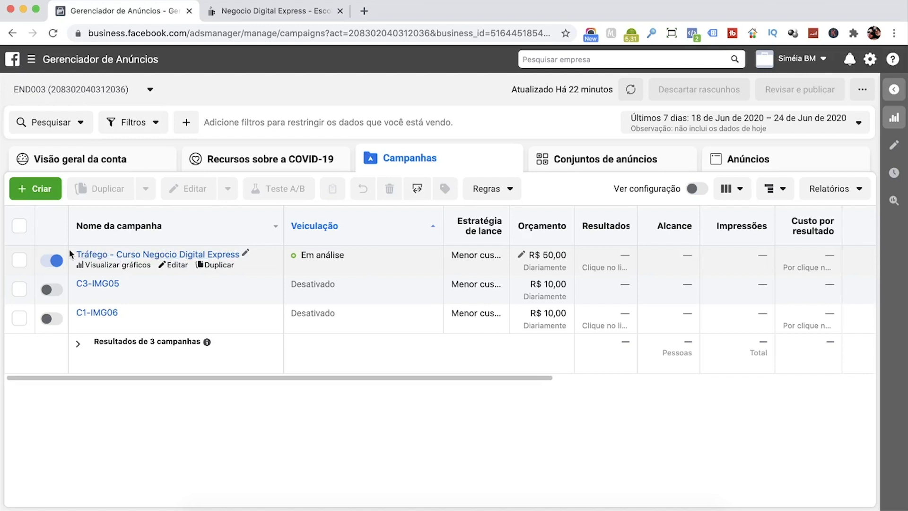
{"action": "left_click", "coordinate": [51, 262]}
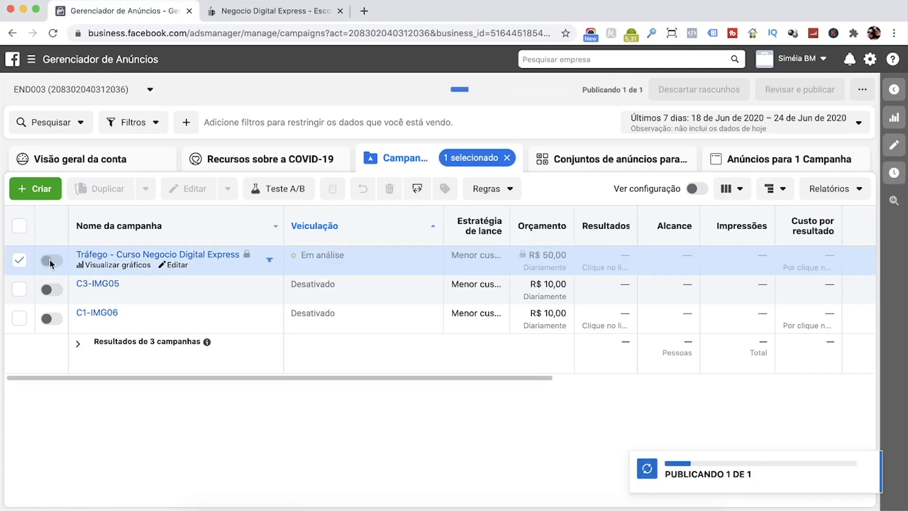